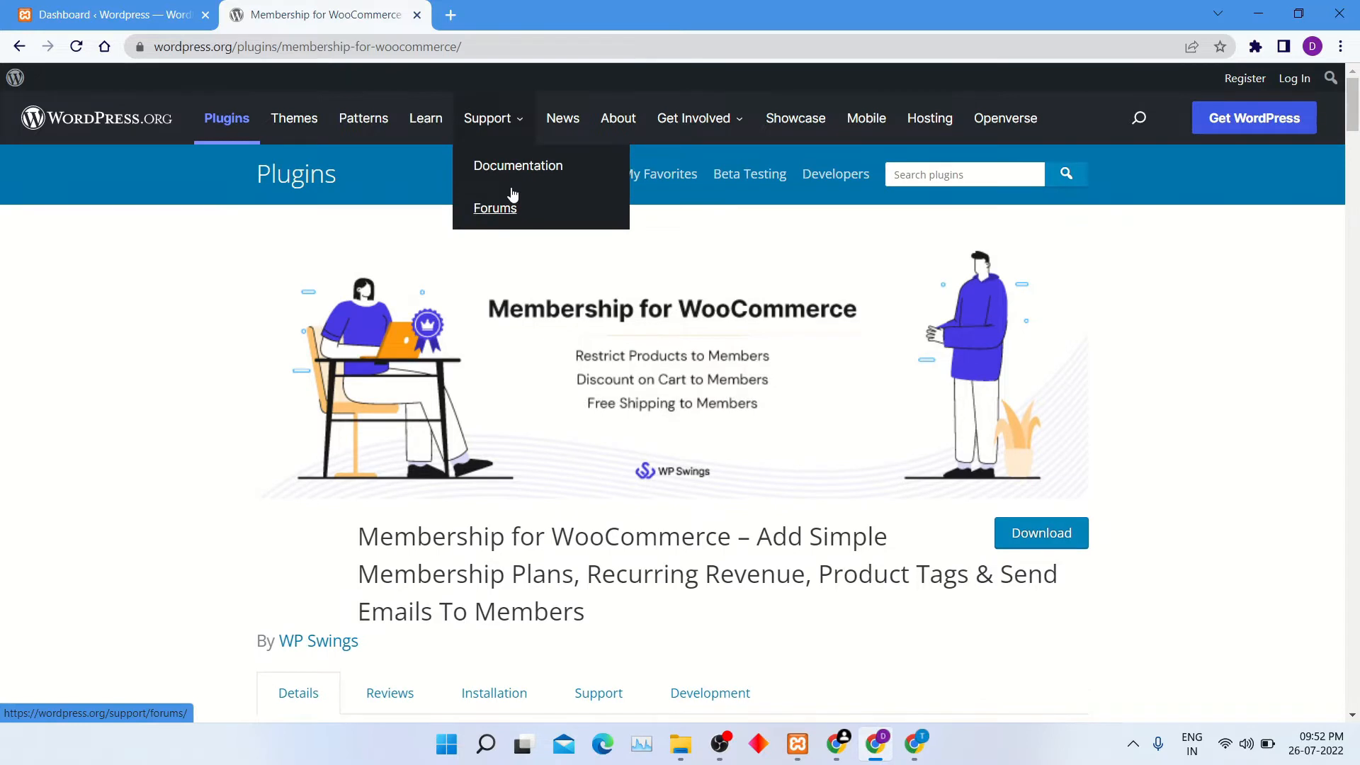
# Review the title, author and description on the Membership for WooCommerce plugin page.
pyautogui.scroll(-1, 610, 367)
pyautogui.scroll(-1, 612, 373)
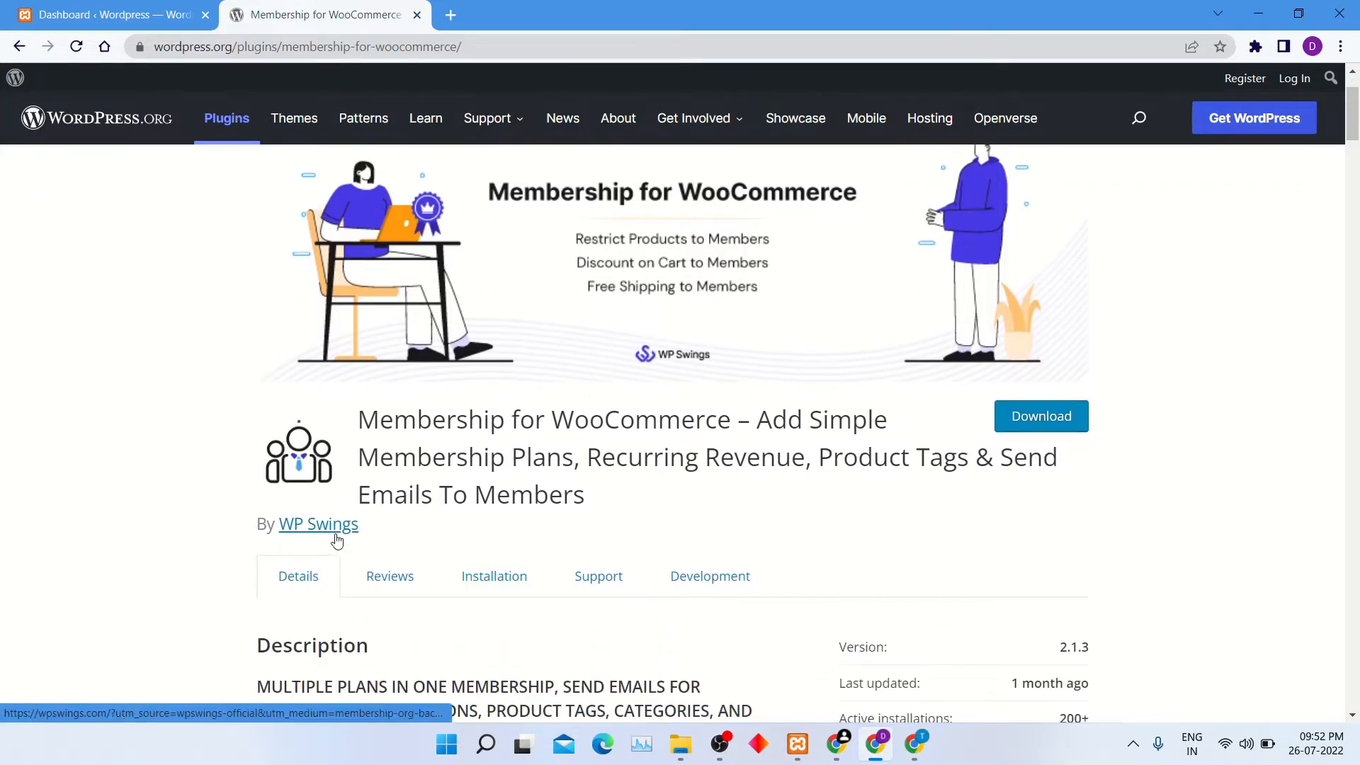
pyautogui.moveTo(383, 533); pyautogui.dragTo(276, 525)
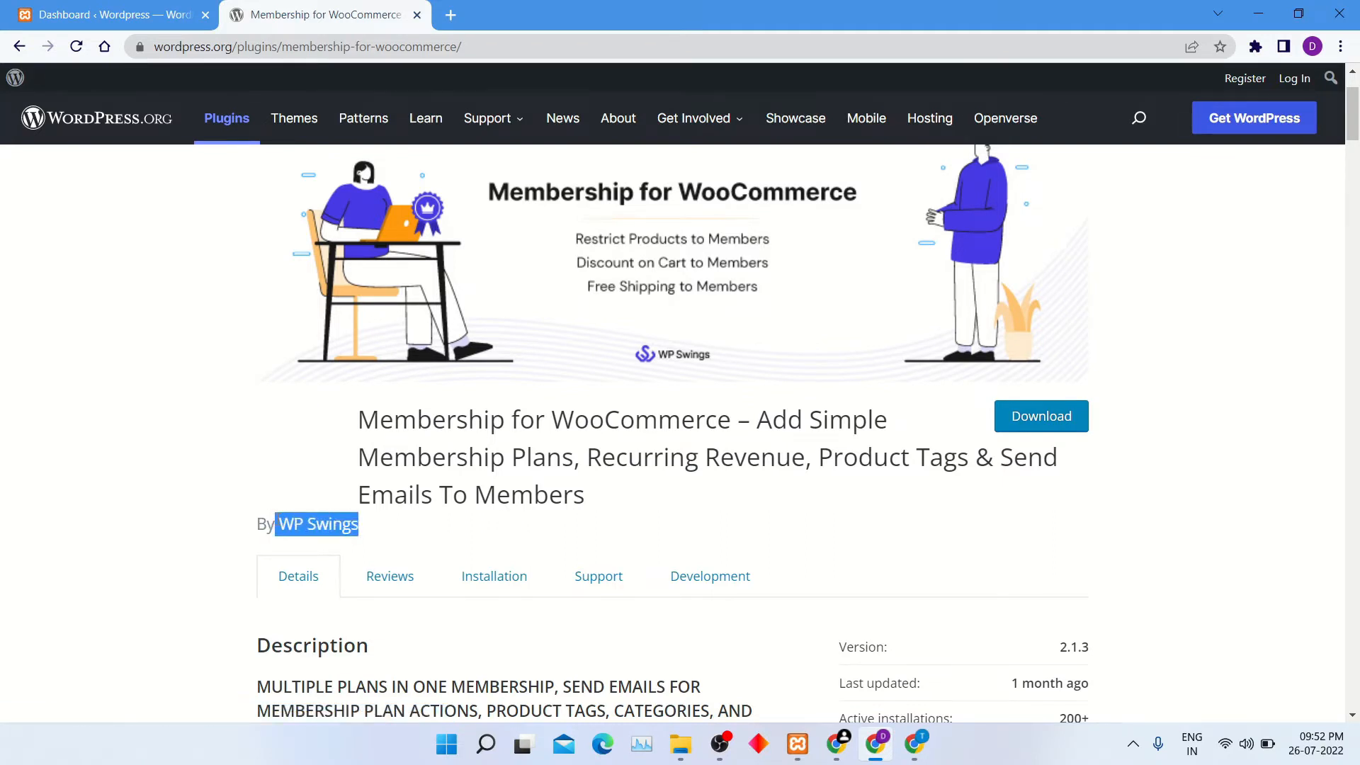
pyautogui.click(406, 546)
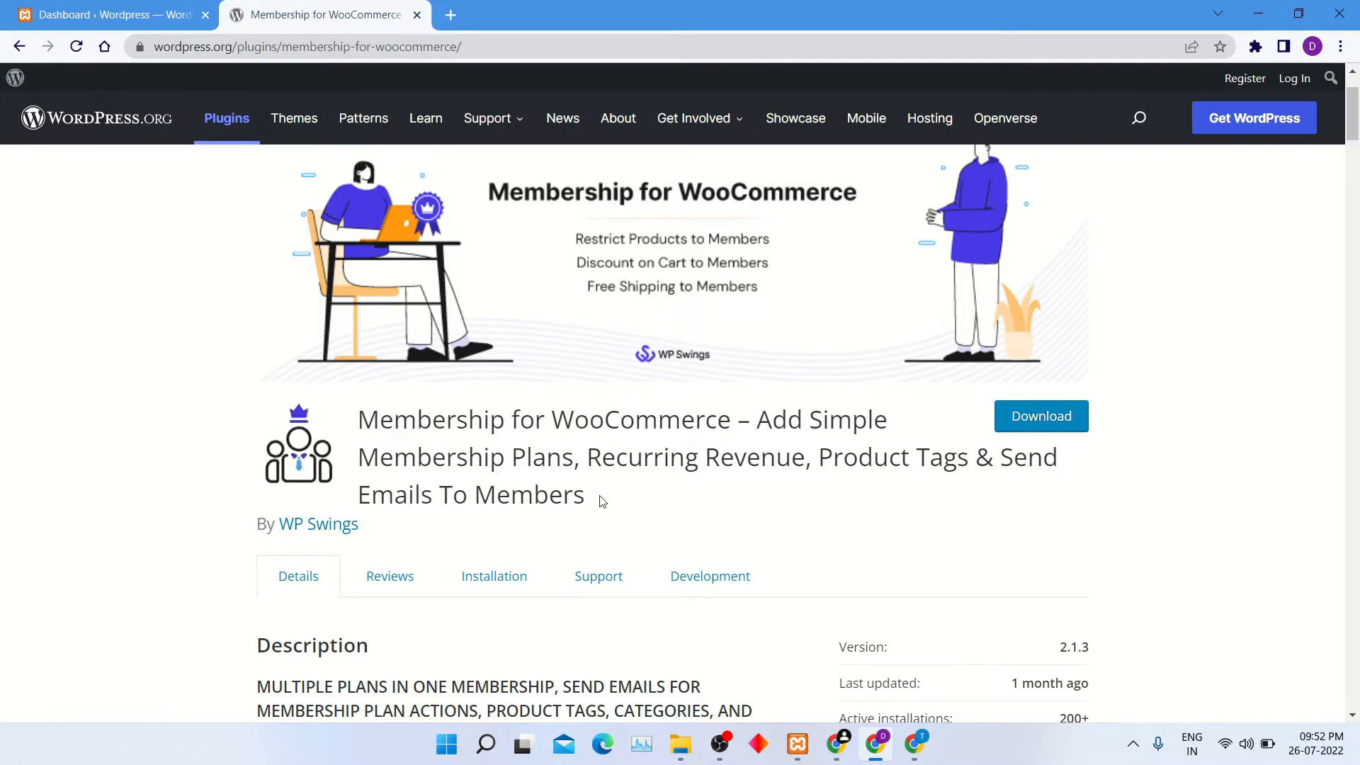
pyautogui.moveTo(597, 501); pyautogui.dragTo(362, 417)
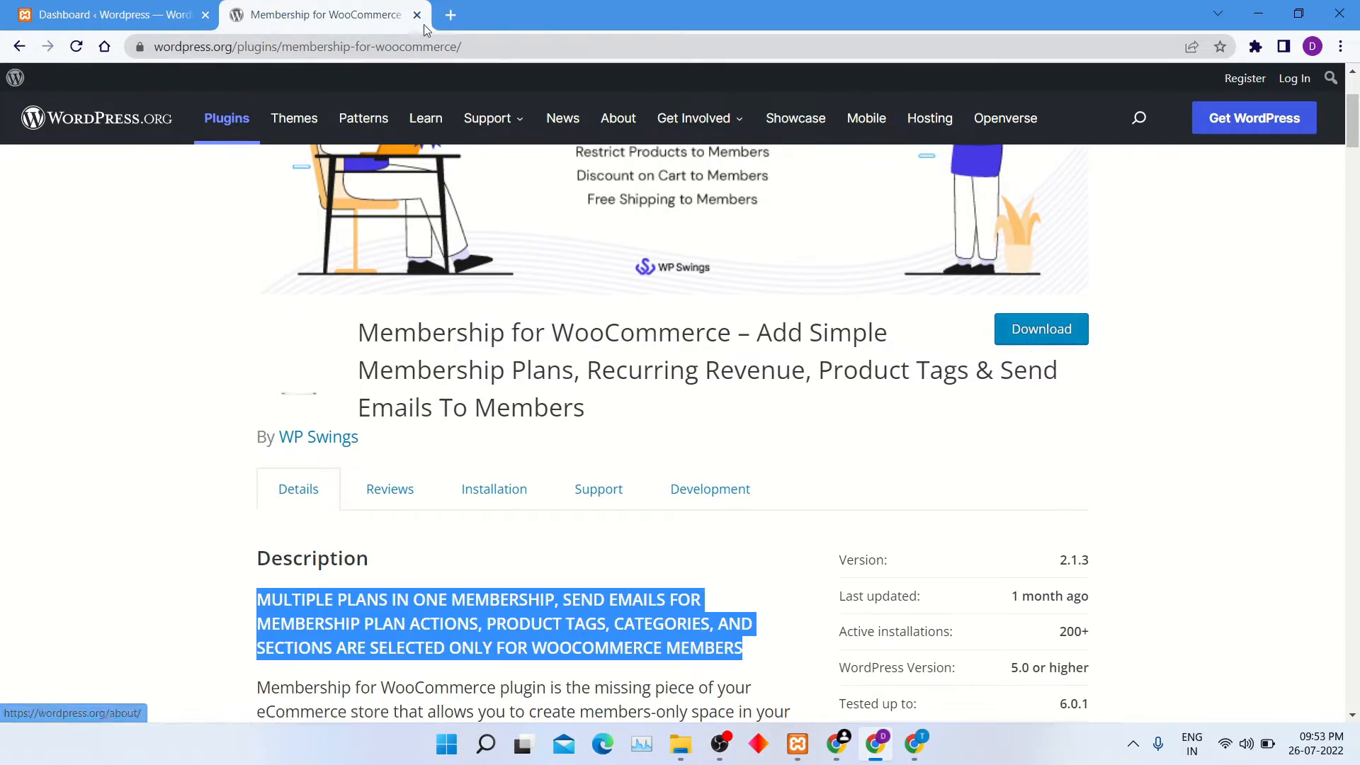
# Switch to the WordPress admin dashboard and open the upload form for adding a new plugin.
pyautogui.click(128, 14)
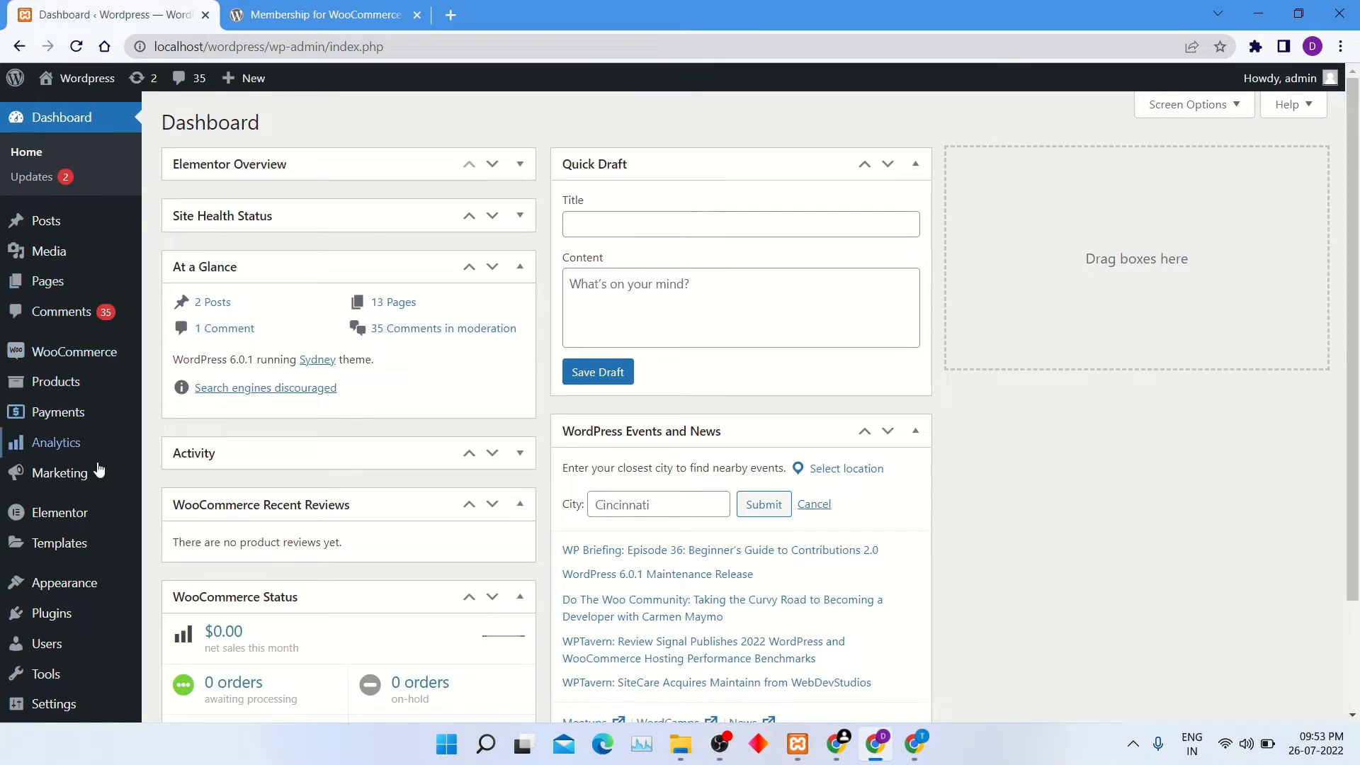
pyautogui.moveTo(57, 613)
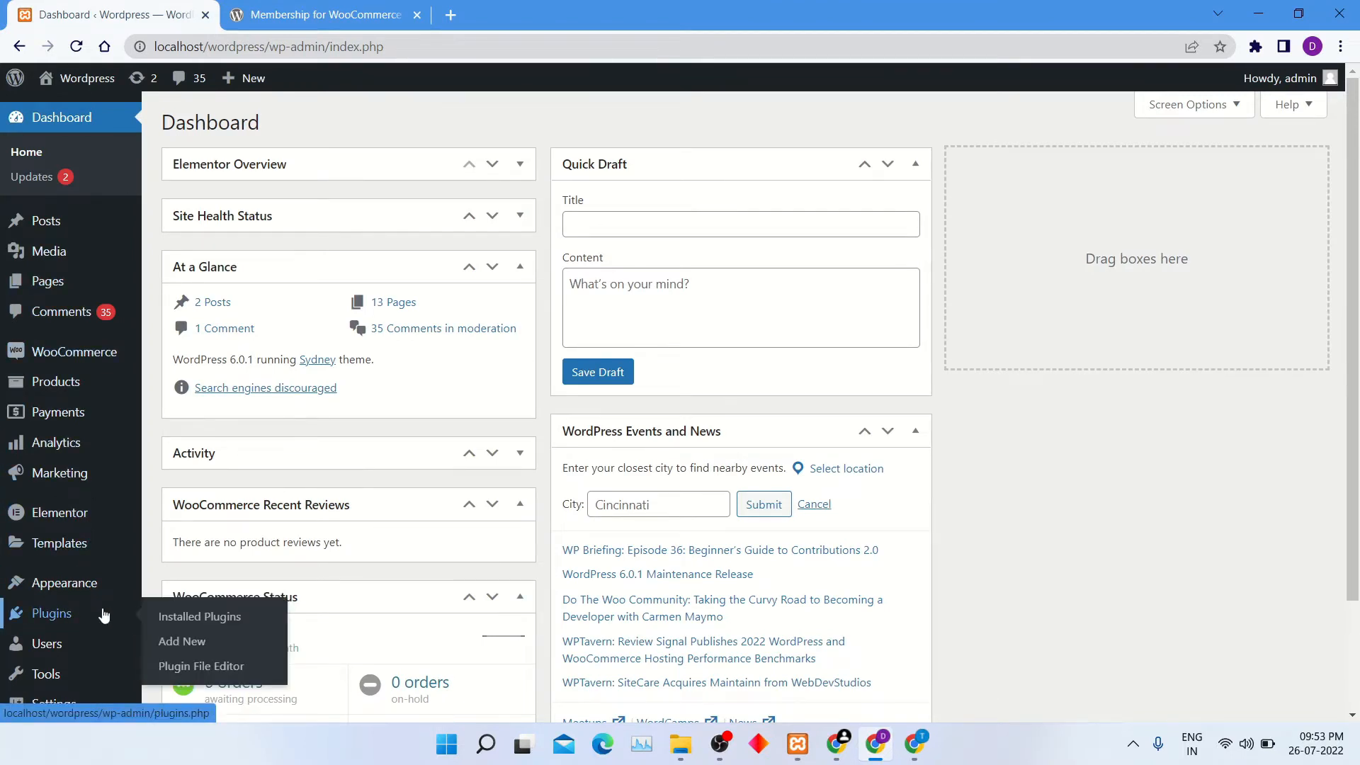
pyautogui.click(187, 651)
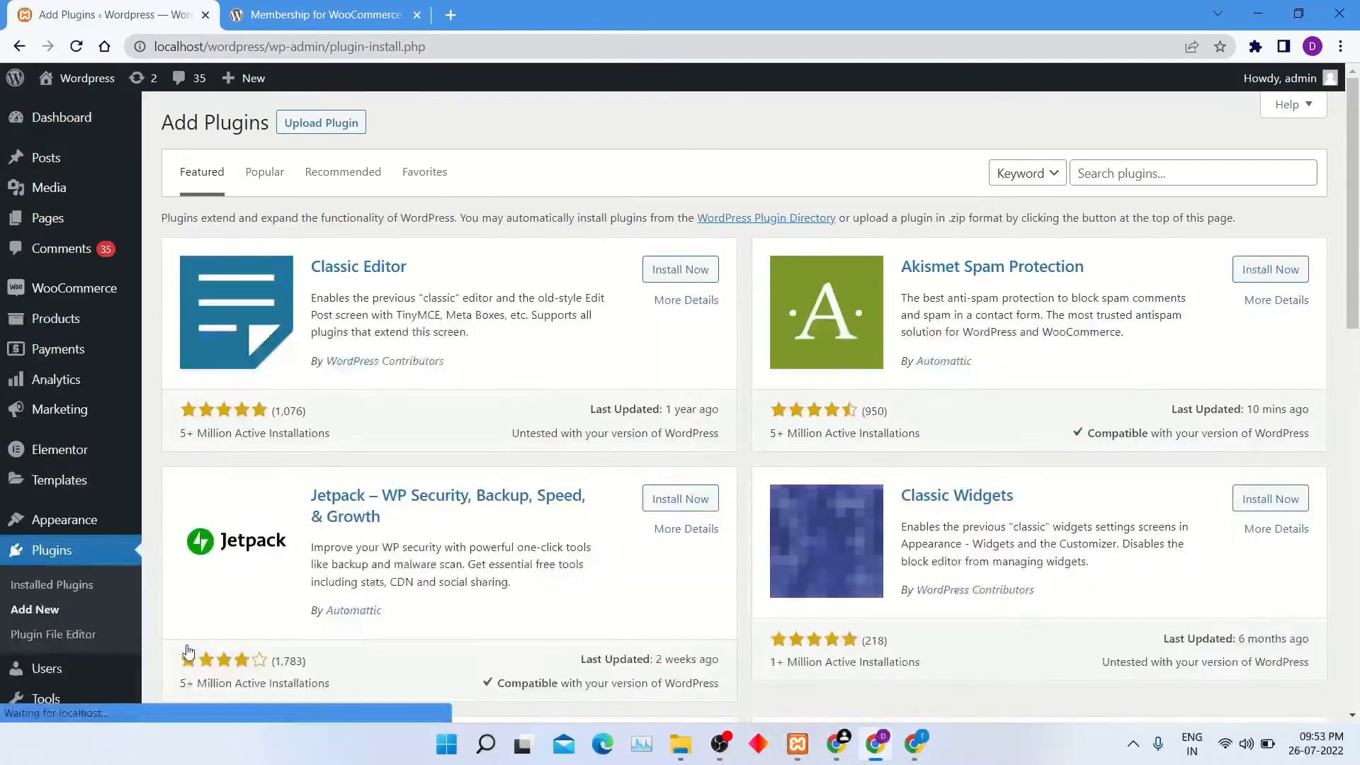
pyautogui.click(339, 125)
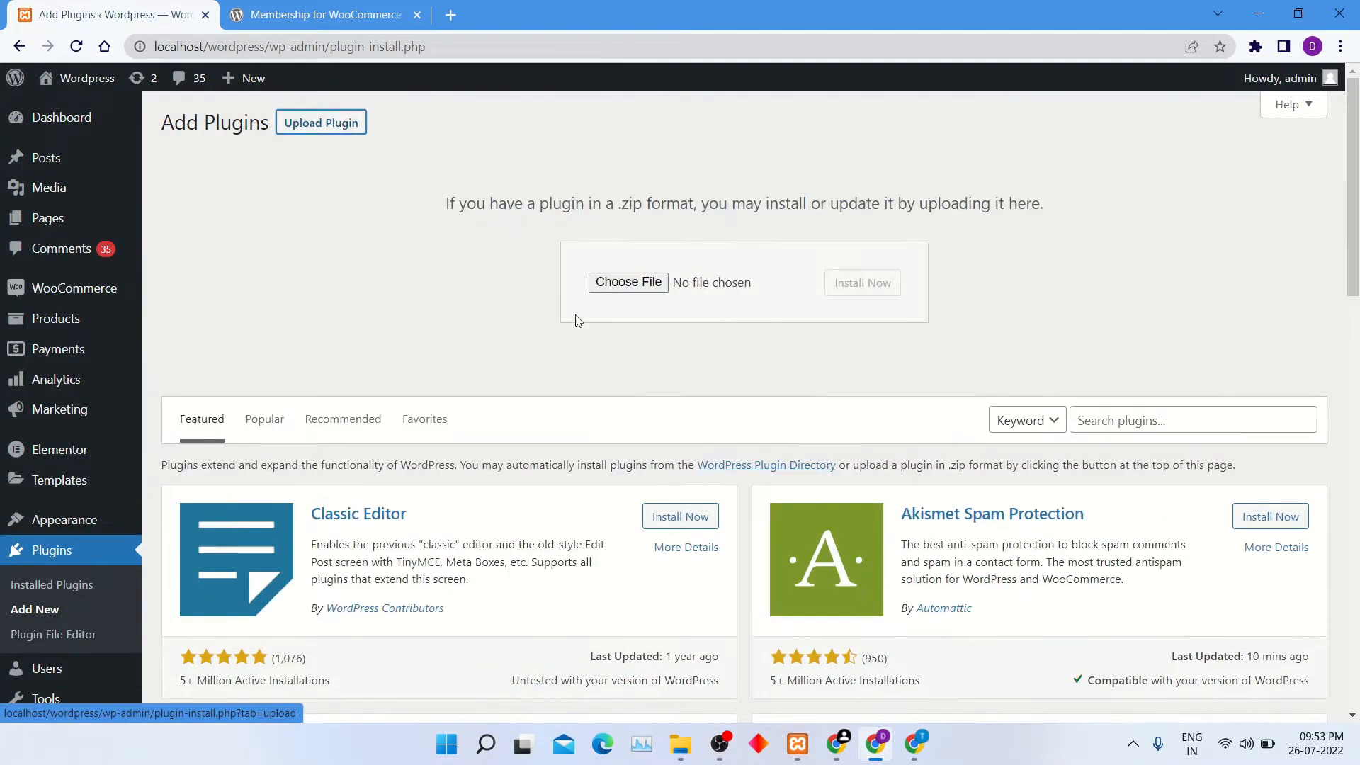
# Install the plugin from the membership-for-woocommerce ZIP file in Downloads and activate it.
pyautogui.click(629, 281)
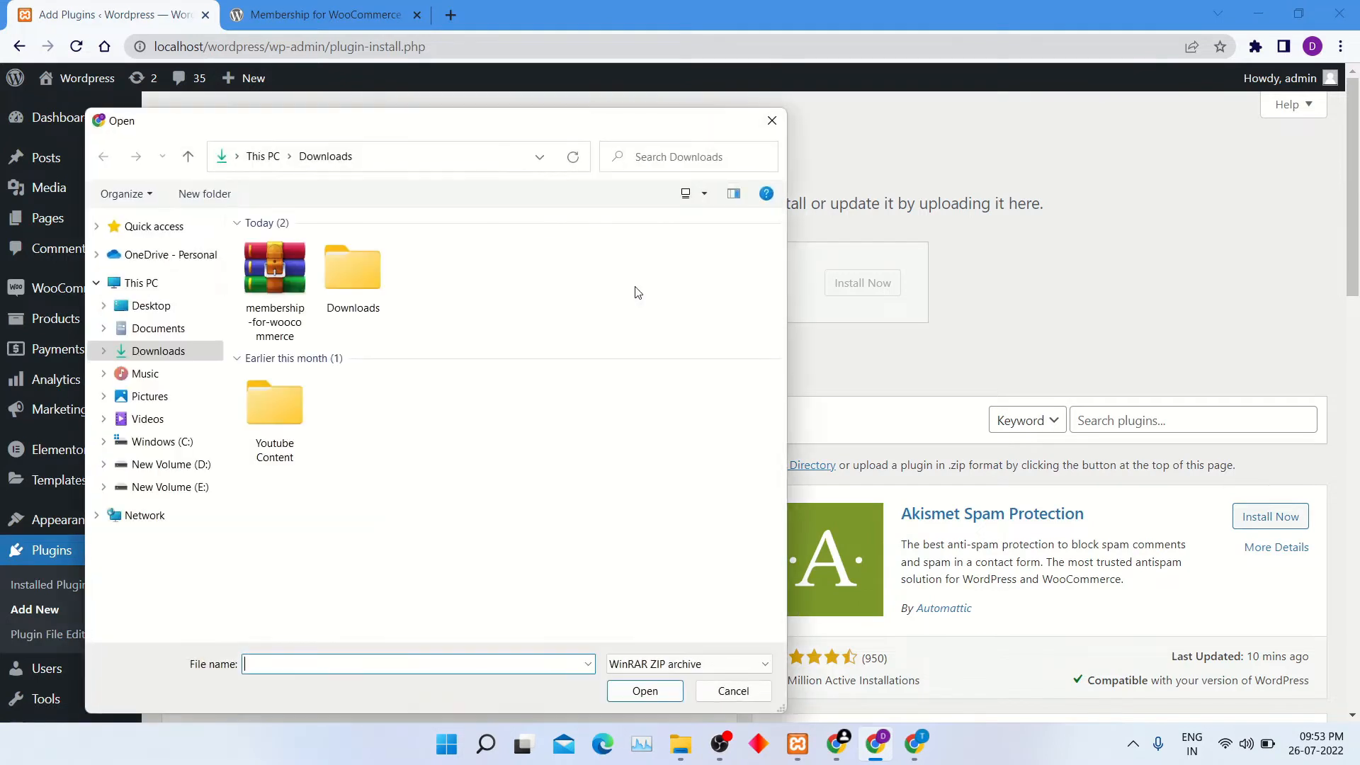
pyautogui.click(291, 284)
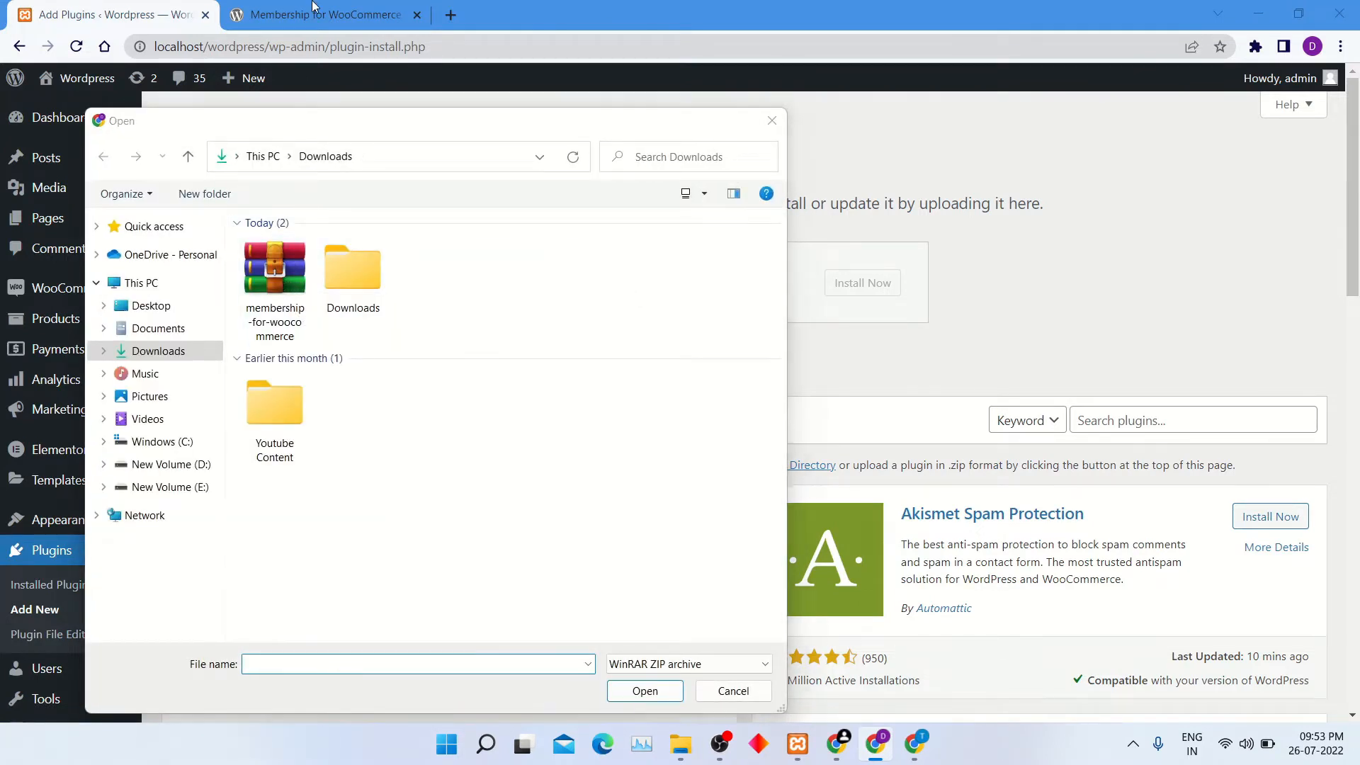
pyautogui.click(645, 691)
pyautogui.click(871, 290)
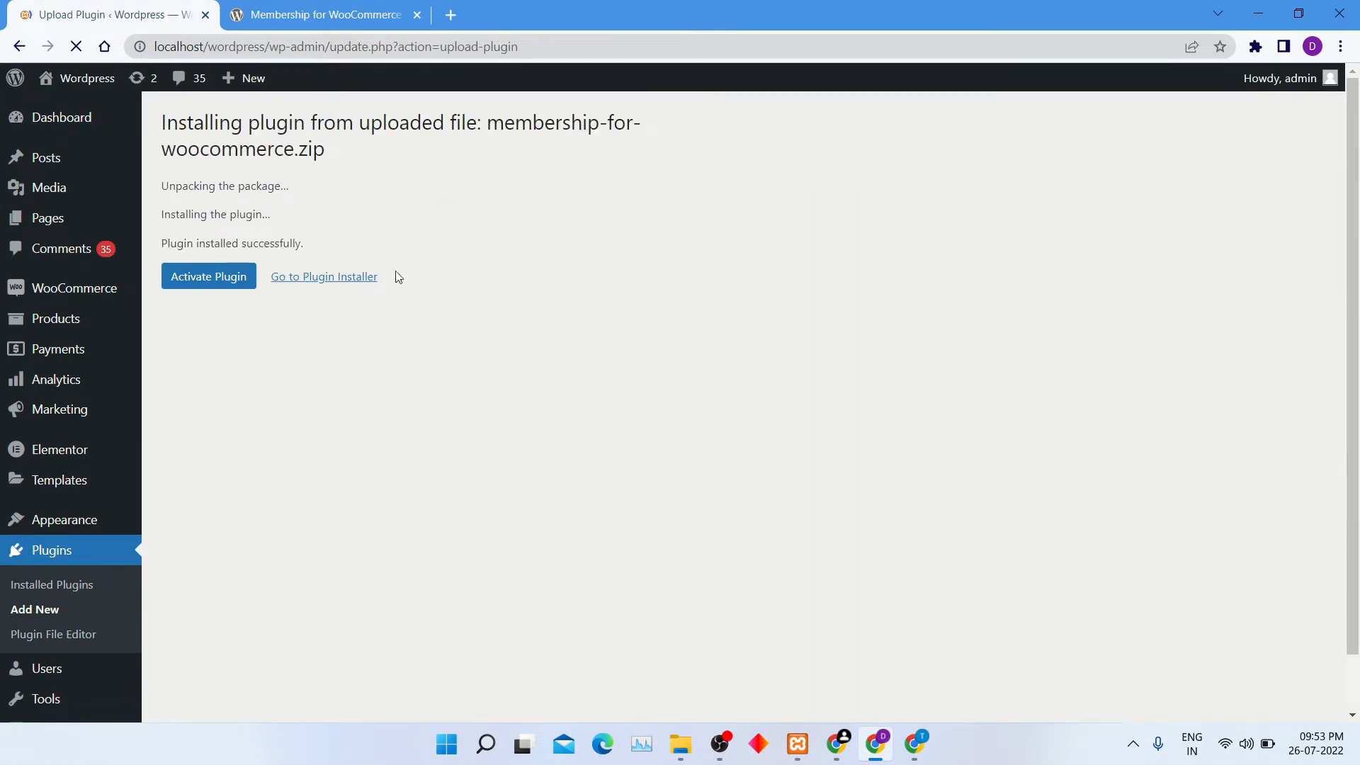
pyautogui.click(209, 285)
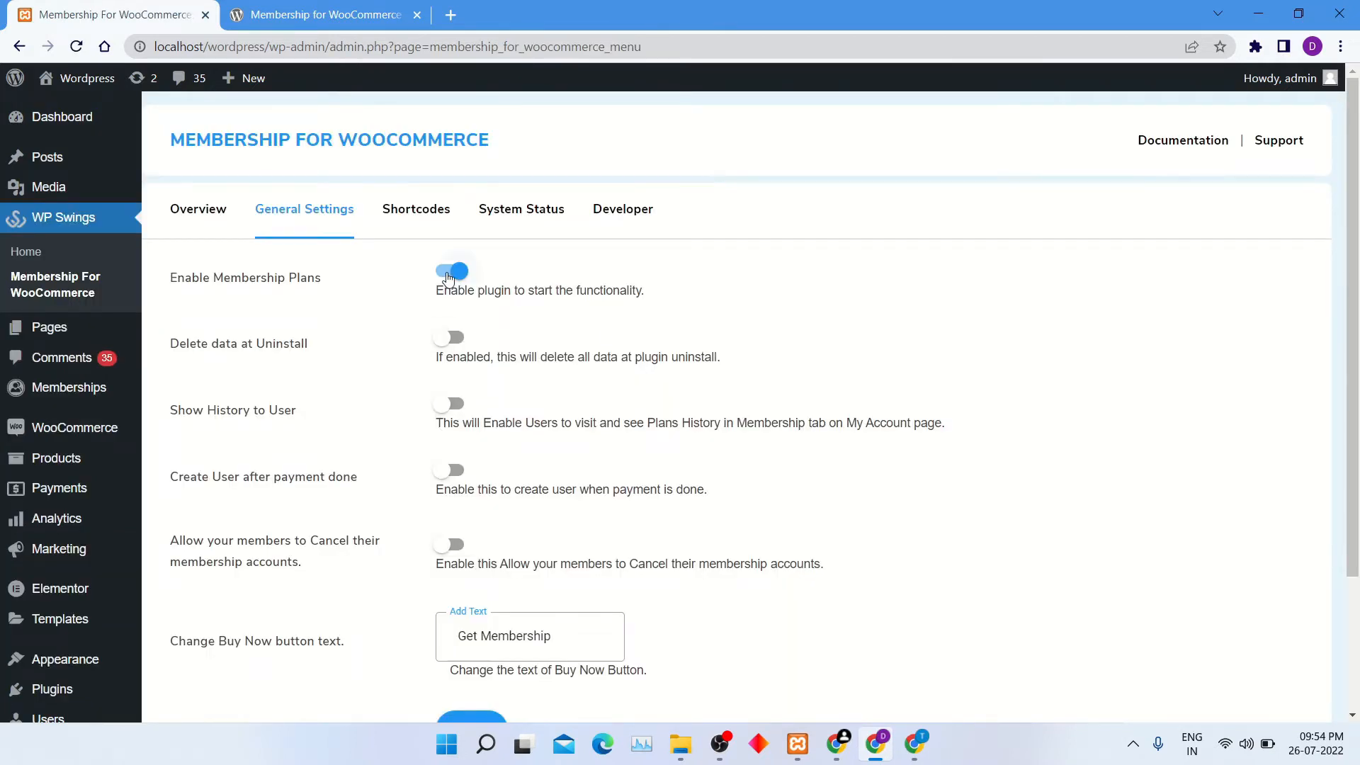
# Toggle Enable Membership Plans off and back on, and enable Delete data at Uninstall in the plugin's general settings.
pyautogui.click(448, 279)
pyautogui.click(448, 278)
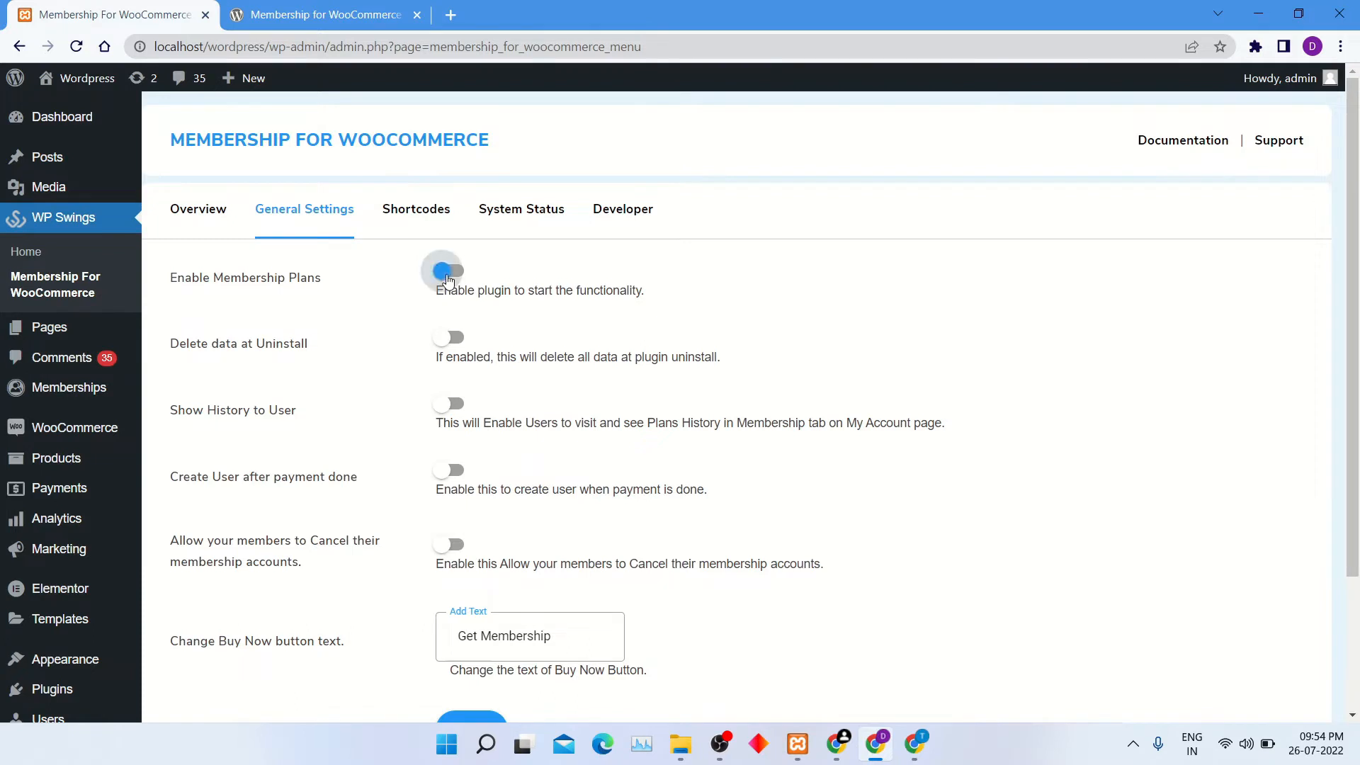
pyautogui.click(457, 347)
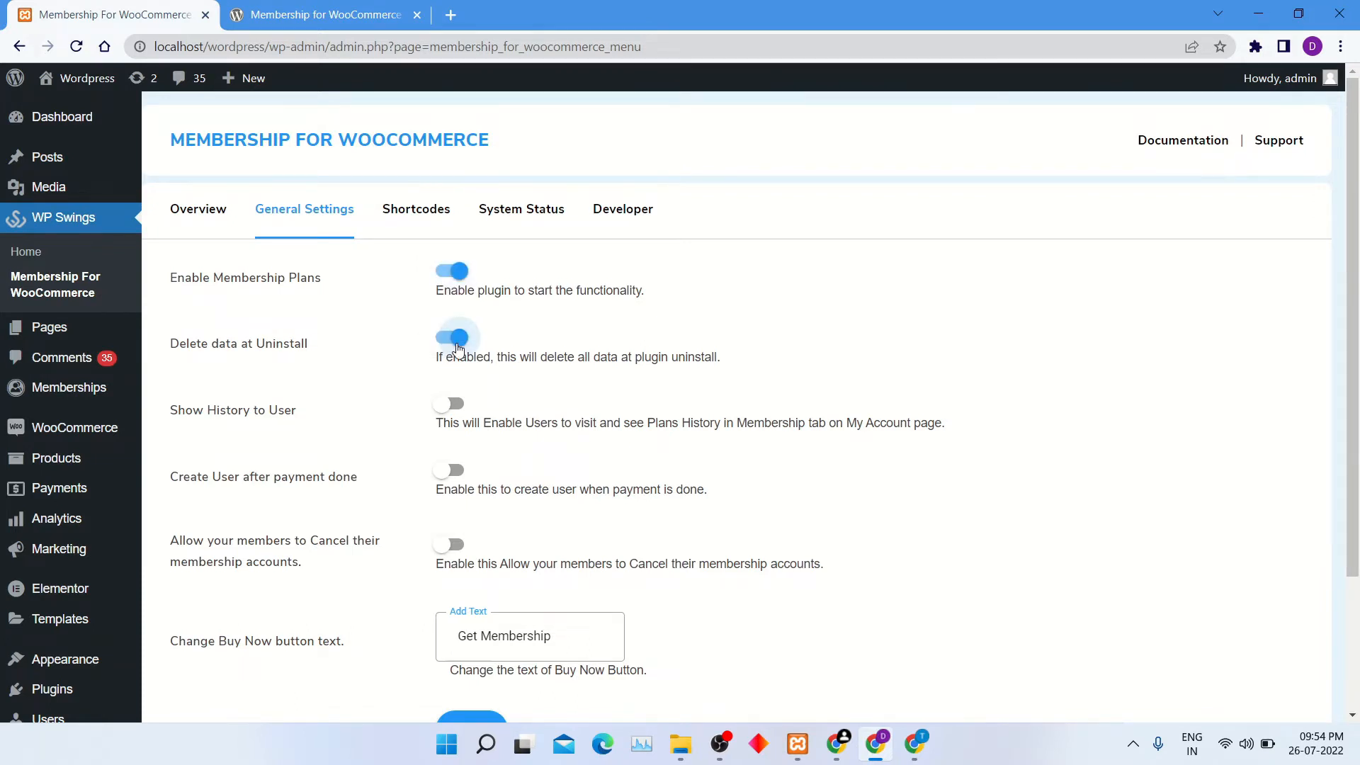
pyautogui.moveTo(324, 343); pyautogui.dragTo(177, 336)
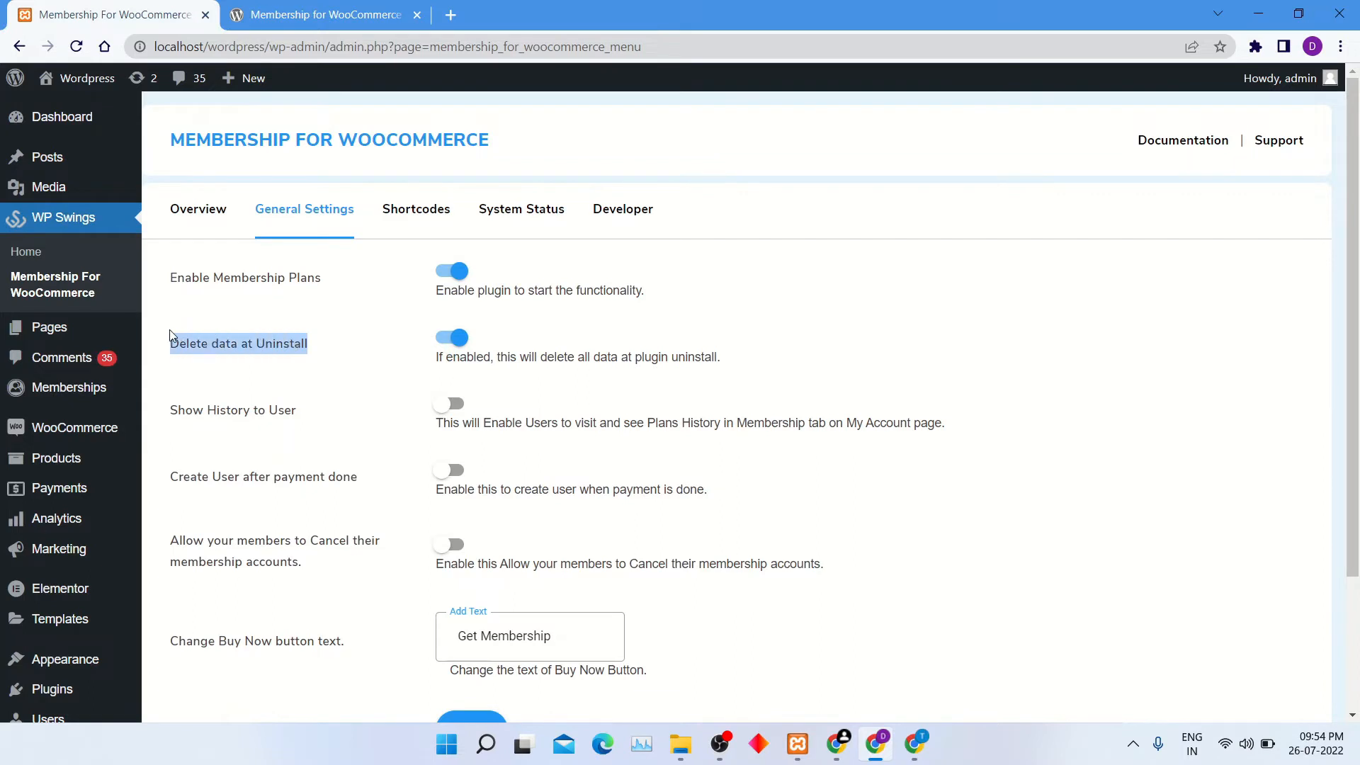
pyautogui.click(669, 395)
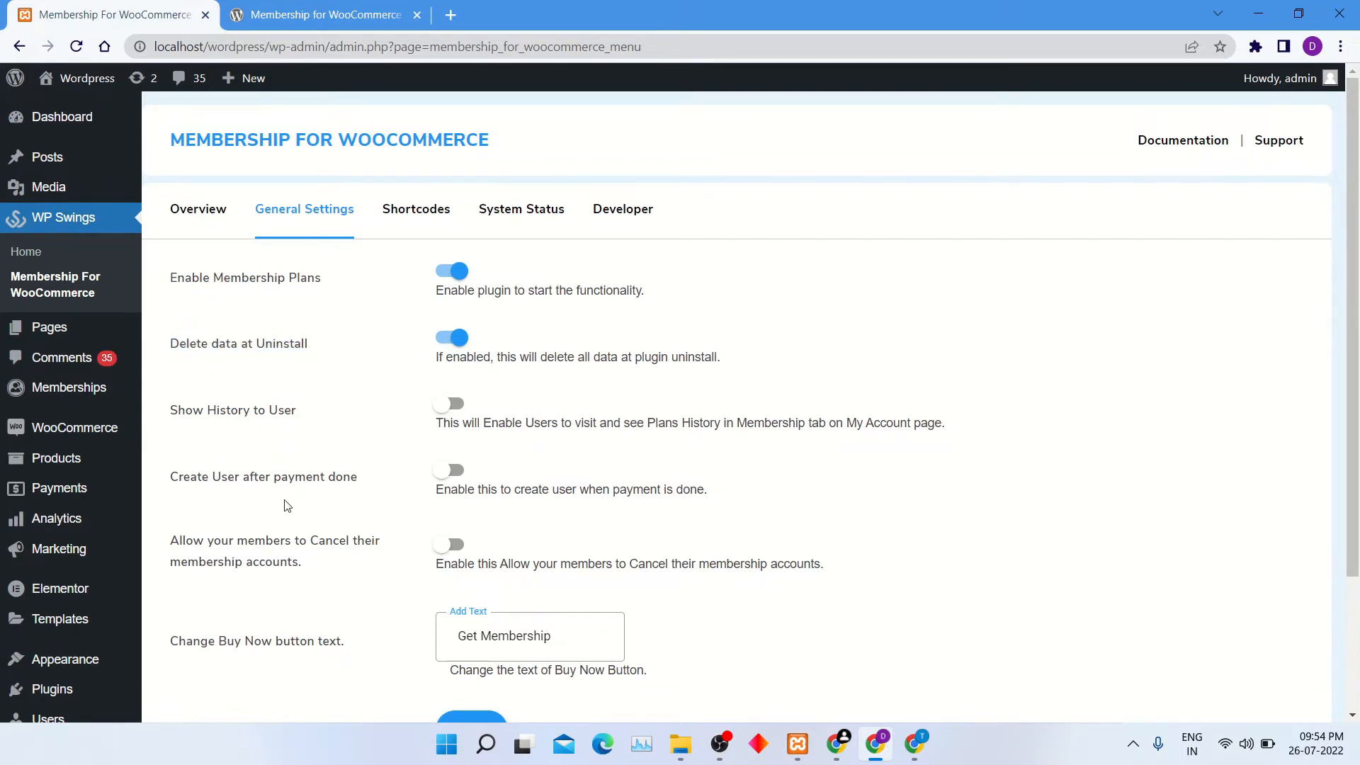
# Enable Show History to User so members can see their plans history on the My Account page.
pyautogui.scroll(-1, 287, 506)
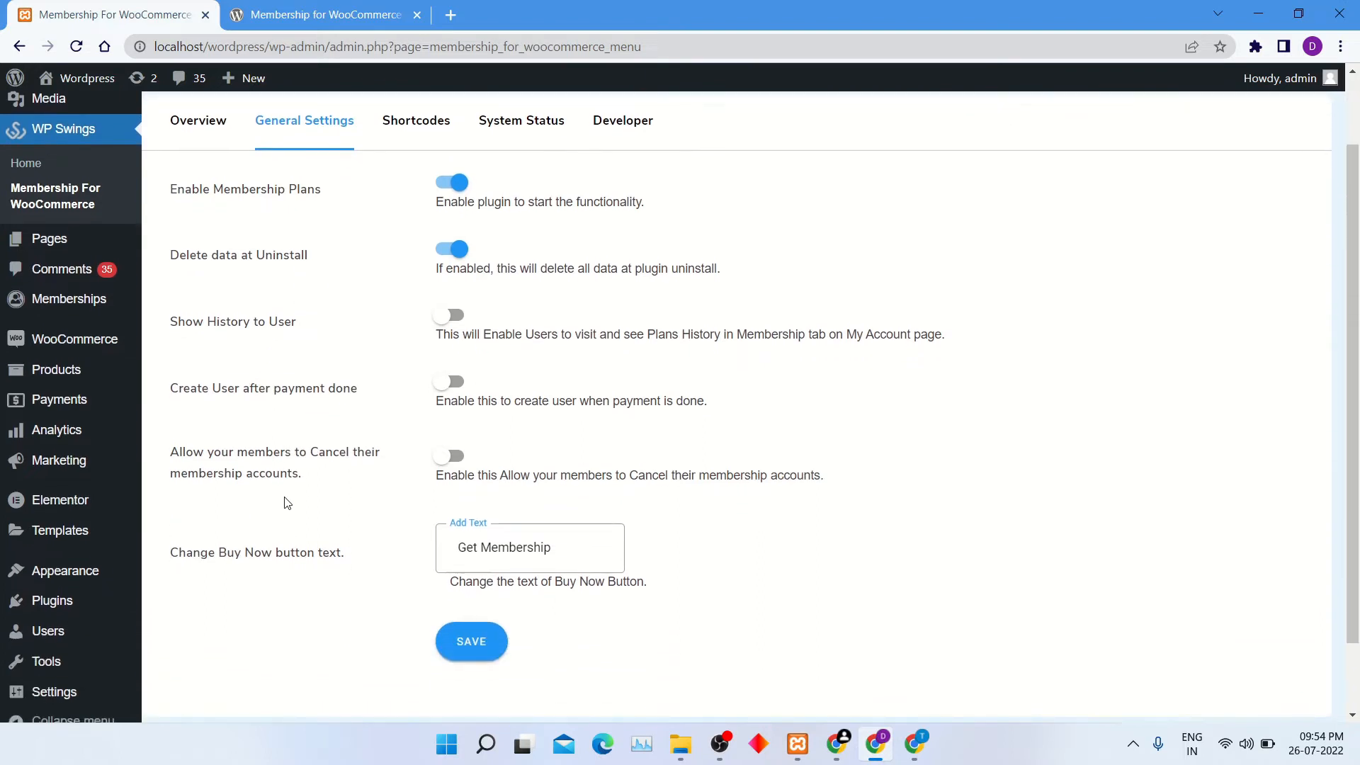
pyautogui.click(457, 321)
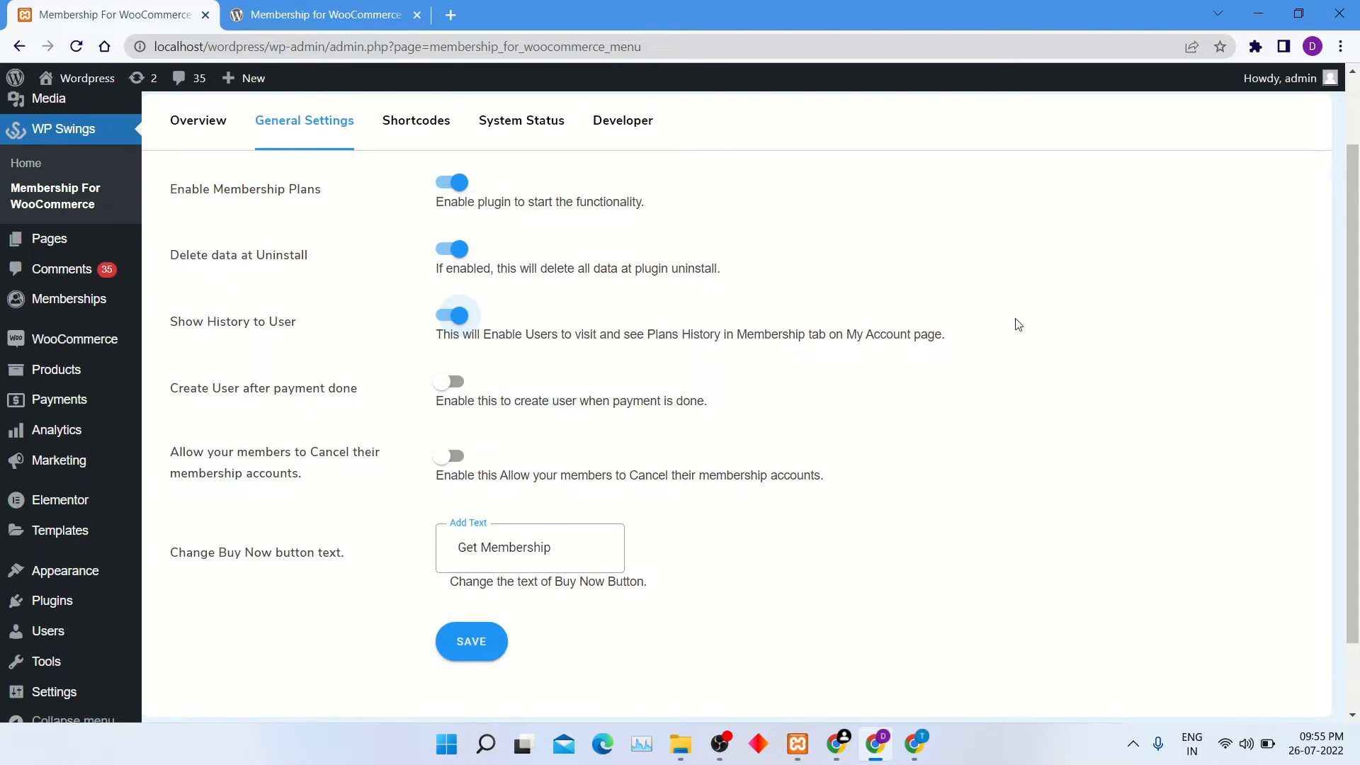
pyautogui.moveTo(952, 344); pyautogui.dragTo(434, 342)
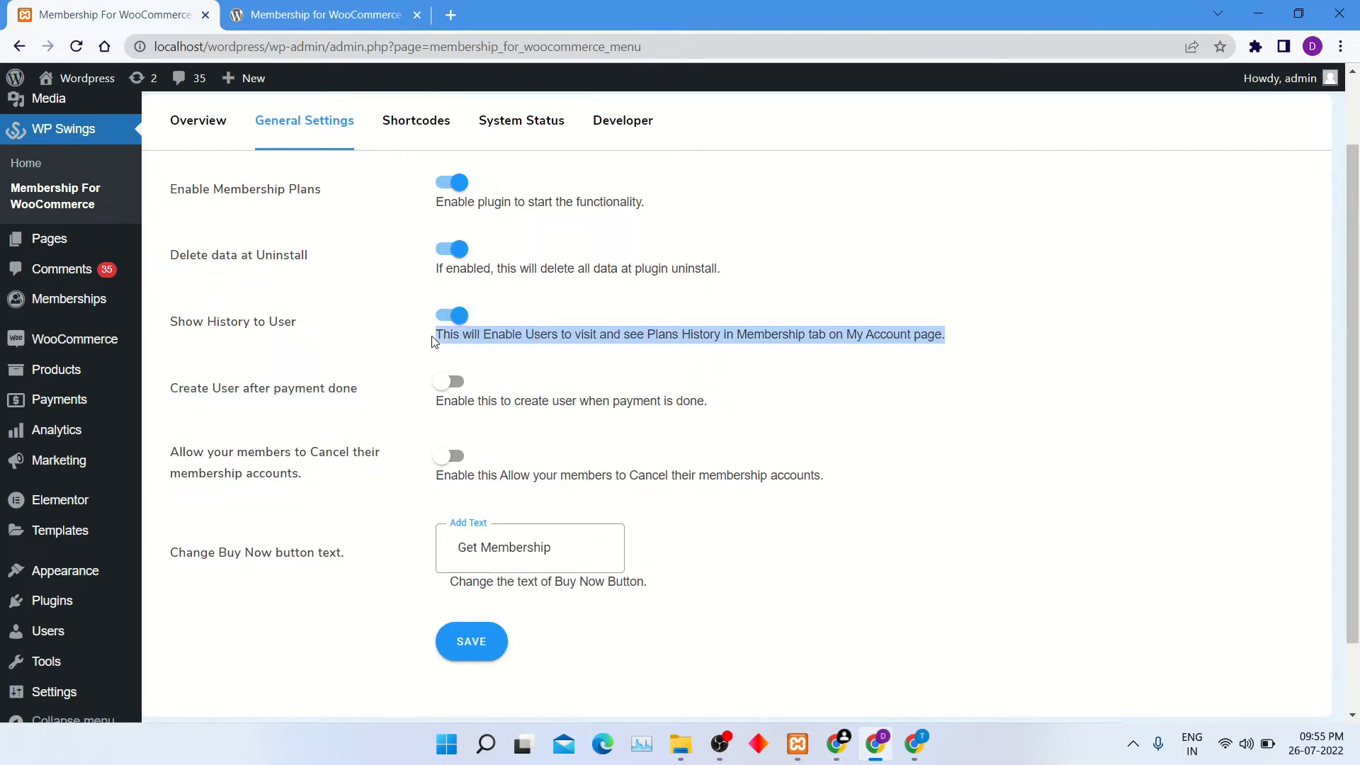
pyautogui.click(624, 381)
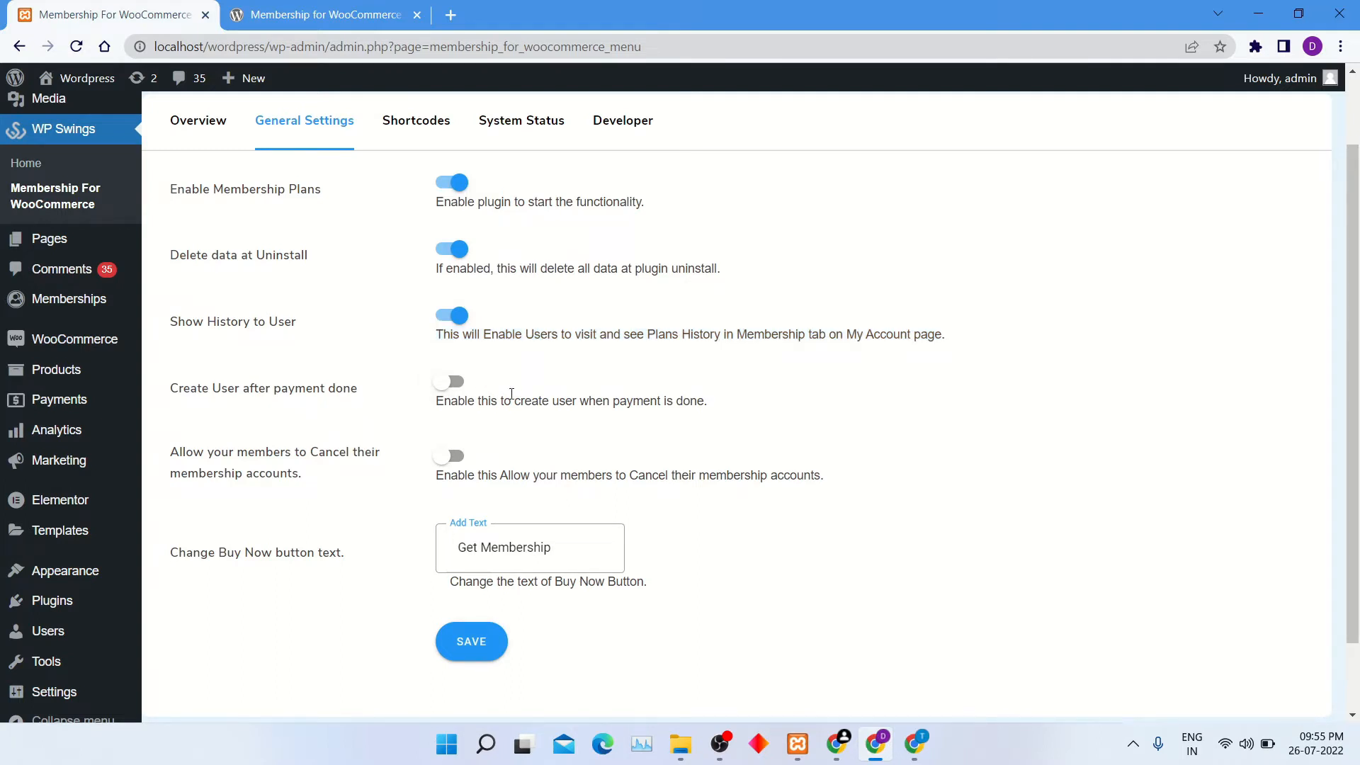
# Enable Create User after payment done and allow members to cancel their membership accounts.
pyautogui.click(457, 386)
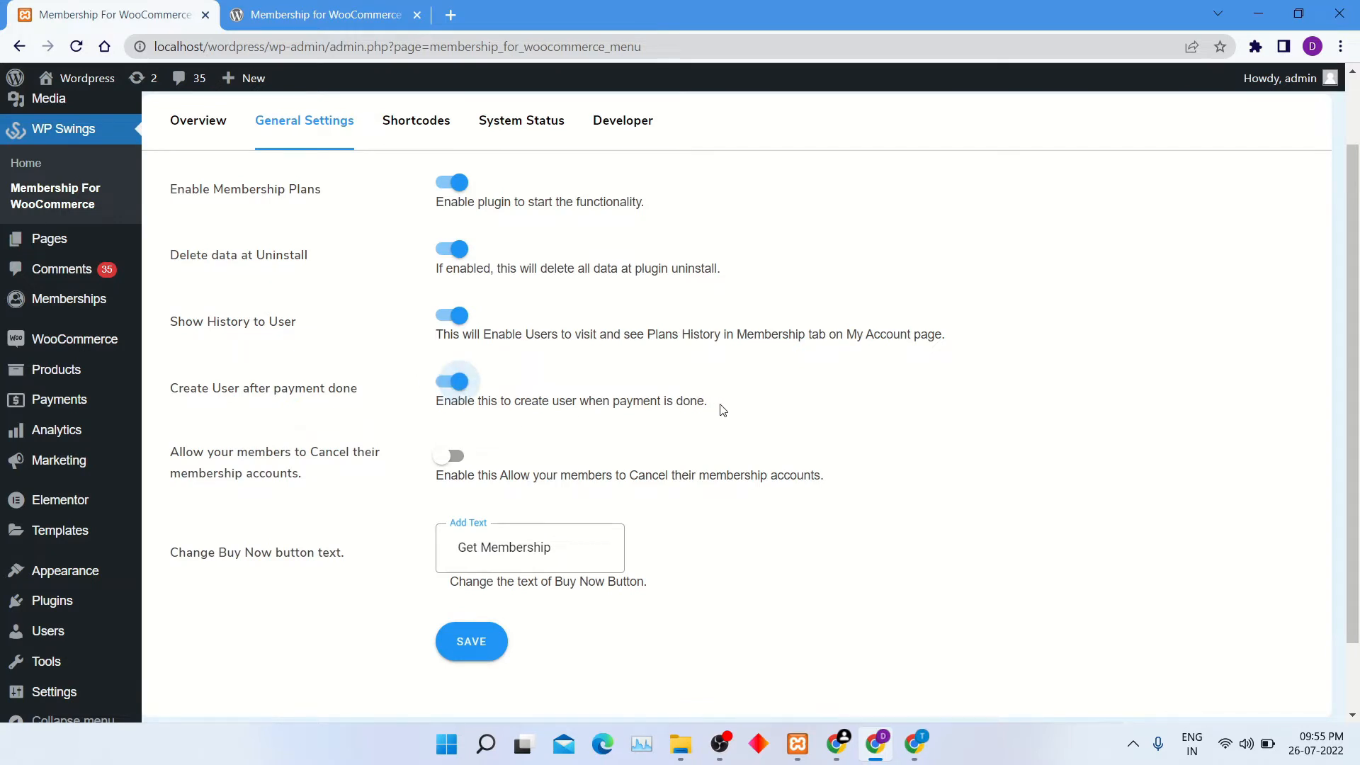
pyautogui.moveTo(722, 410); pyautogui.dragTo(445, 404)
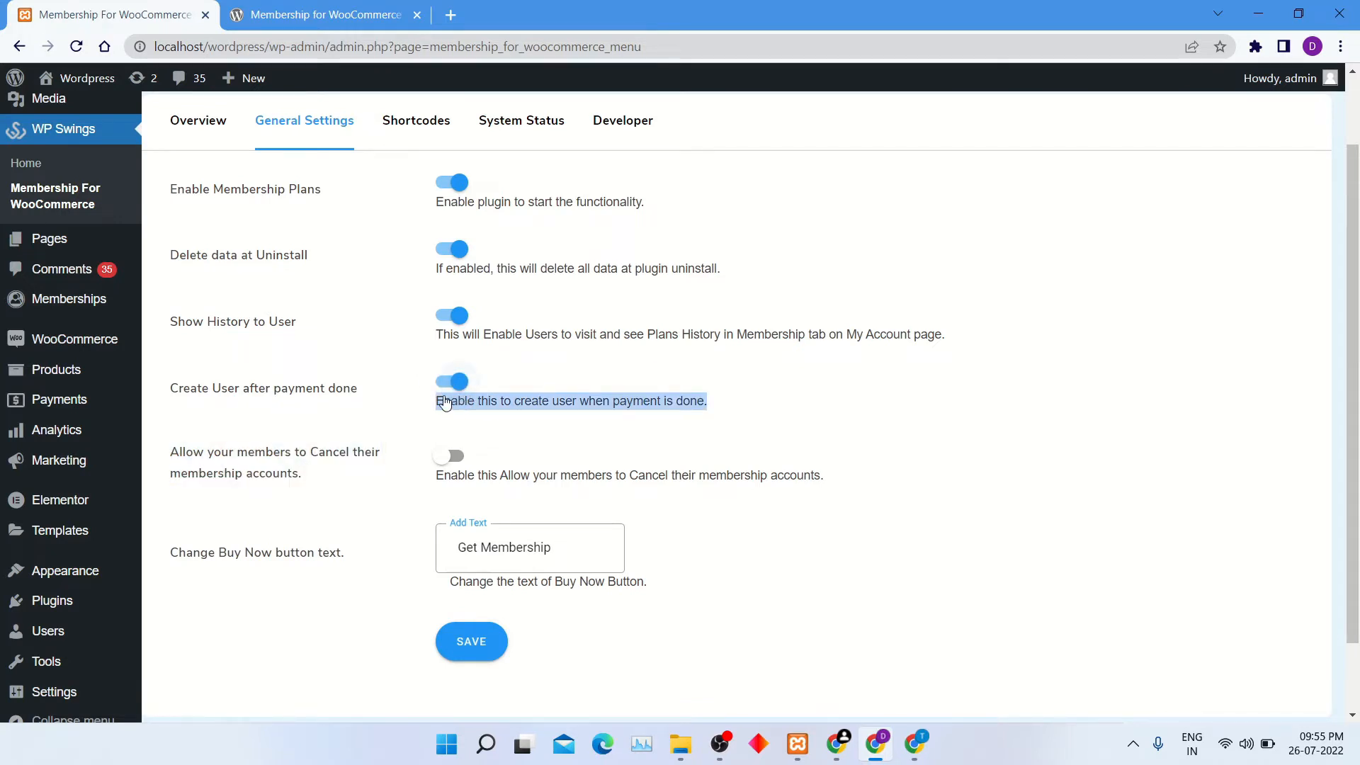
pyautogui.click(731, 443)
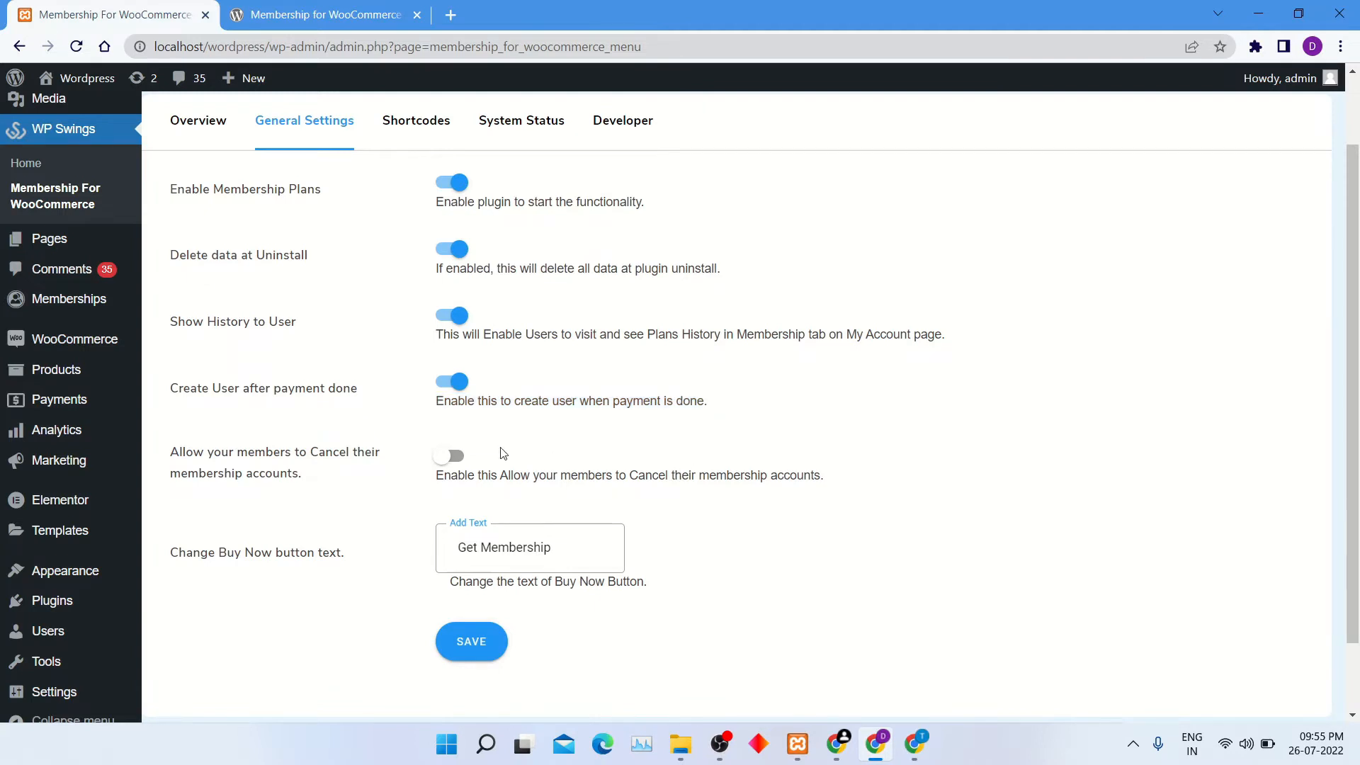
pyautogui.moveTo(305, 476); pyautogui.dragTo(178, 443)
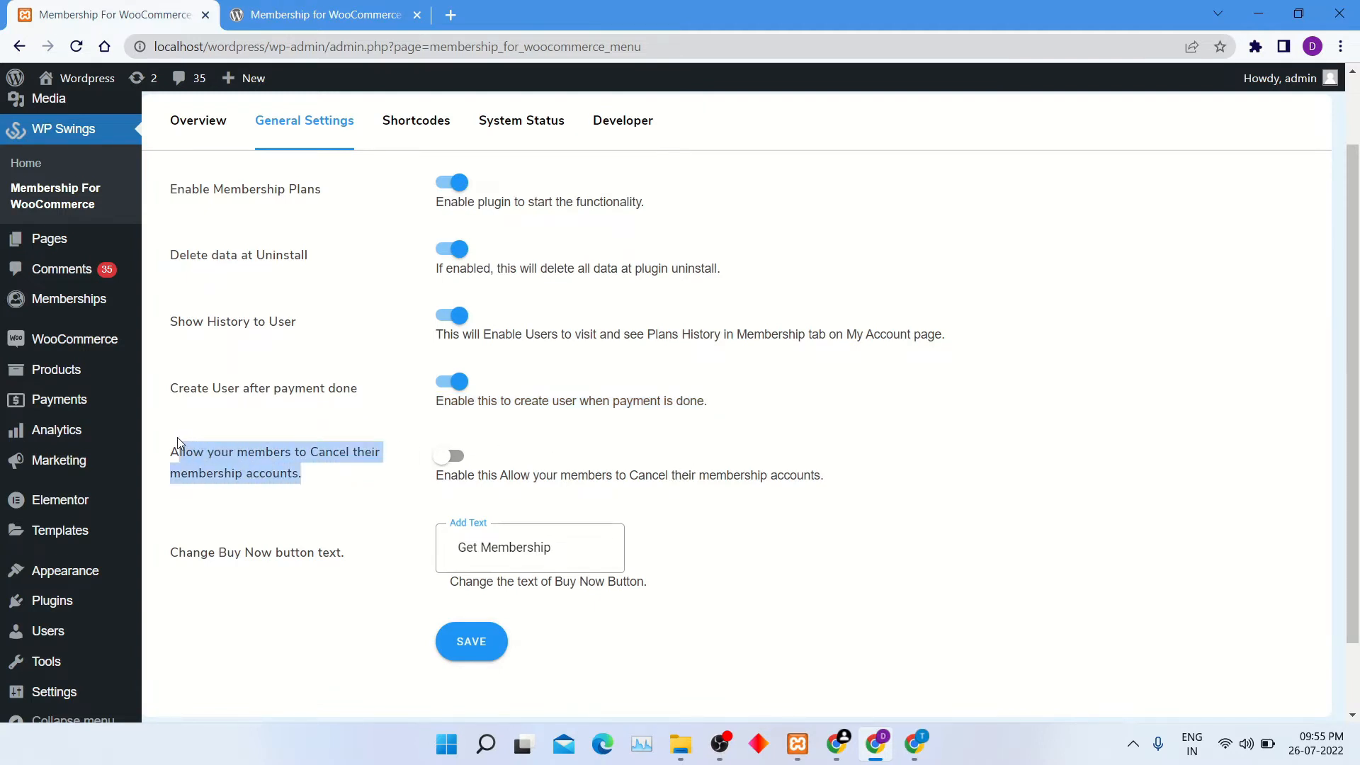
pyautogui.click(456, 458)
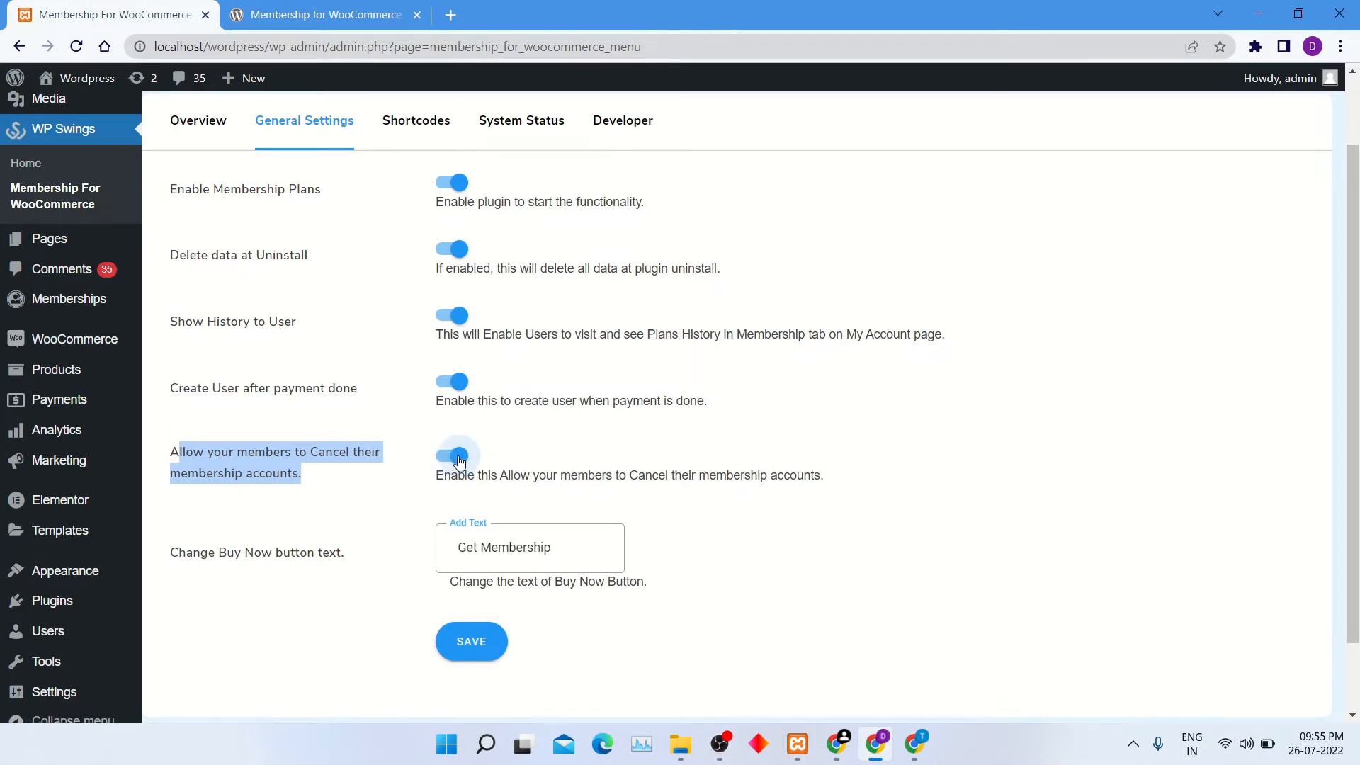
# Change the Buy Now button text to "Buy Membership" and save the general settings.
pyautogui.doubleClick(512, 553)
pyautogui.click(513, 557)
pyautogui.hotkey('ctrl', 'a')
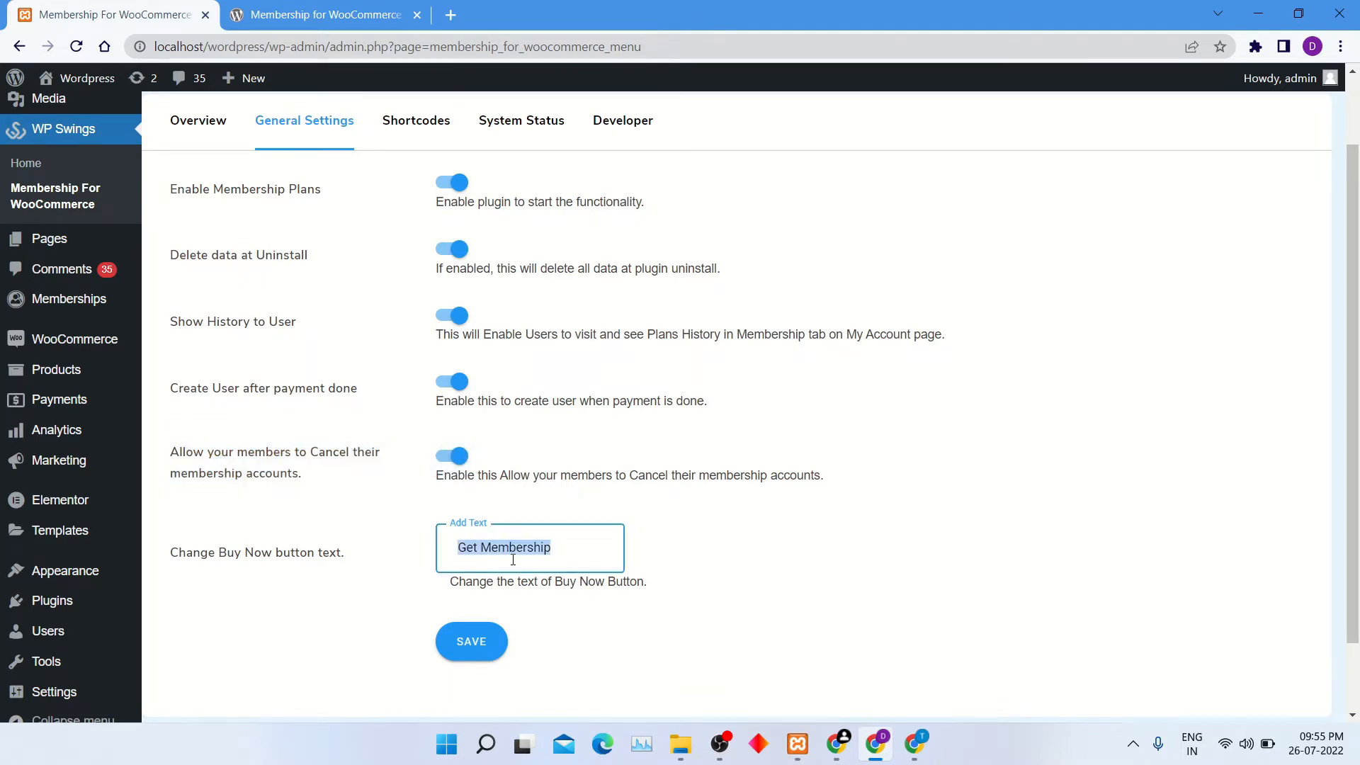
pyautogui.write('Buy Membership')
pyautogui.click(460, 657)
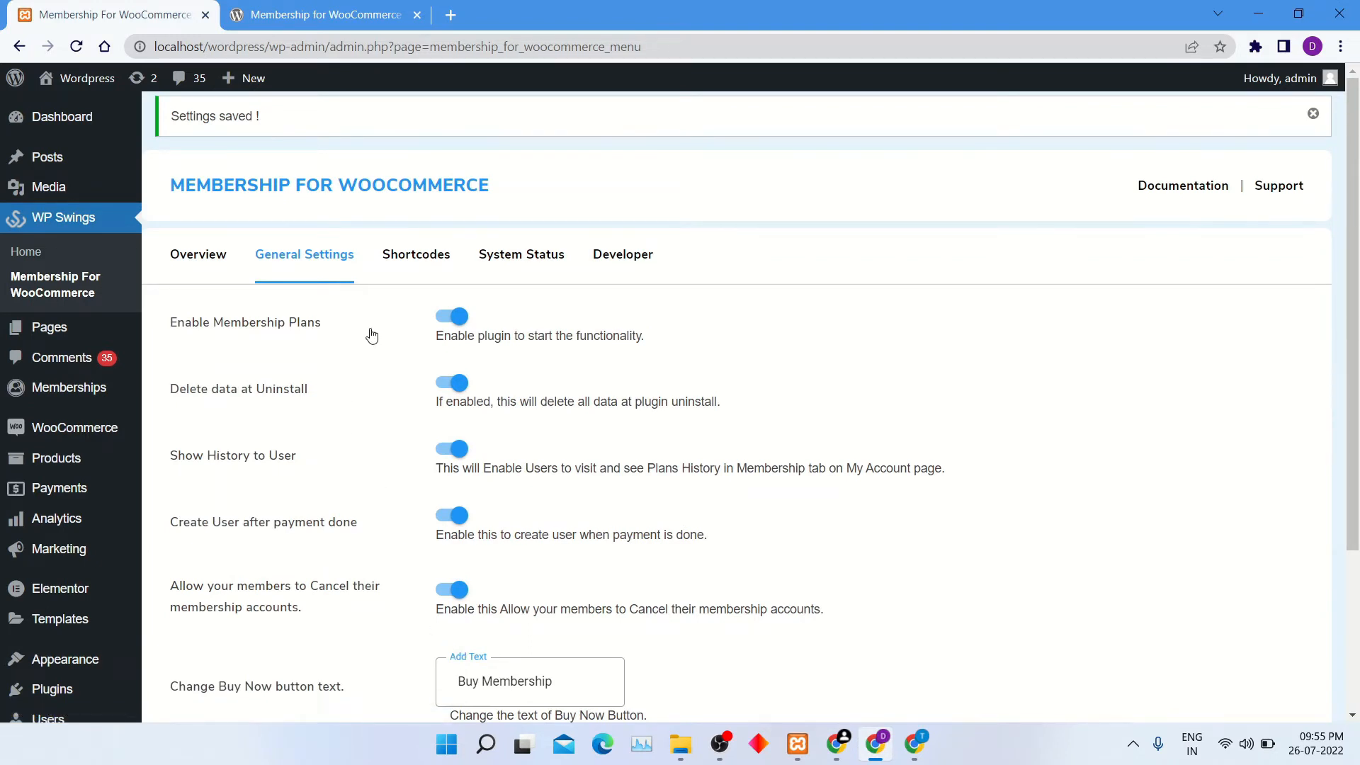
# Examine the plugin's membership action shortcodes and membership plan shortcodes for title, price and description.
pyautogui.click(429, 258)
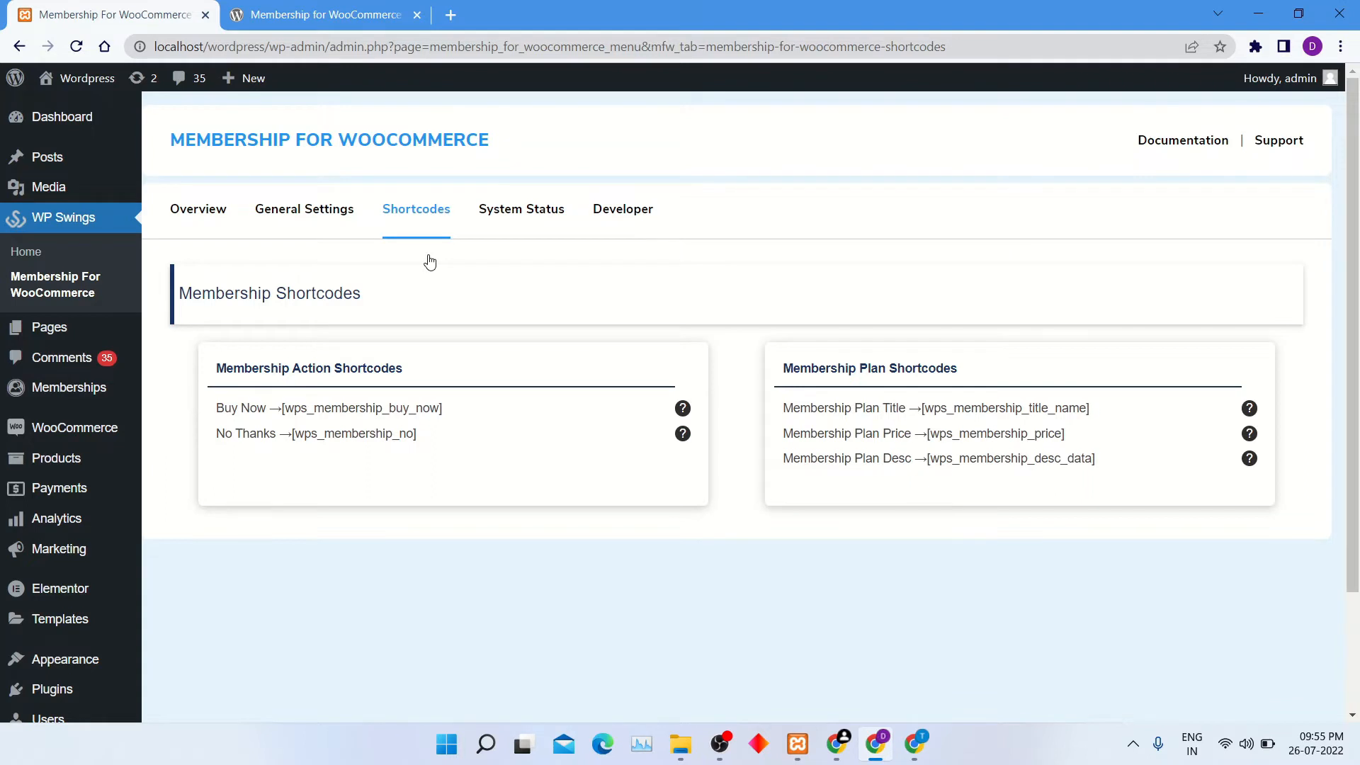
pyautogui.moveTo(215, 434)
pyautogui.mouseDown()
pyautogui.moveTo(325, 433)
pyautogui.moveTo(209, 391)
pyautogui.moveTo(216, 406)
pyautogui.mouseUp()
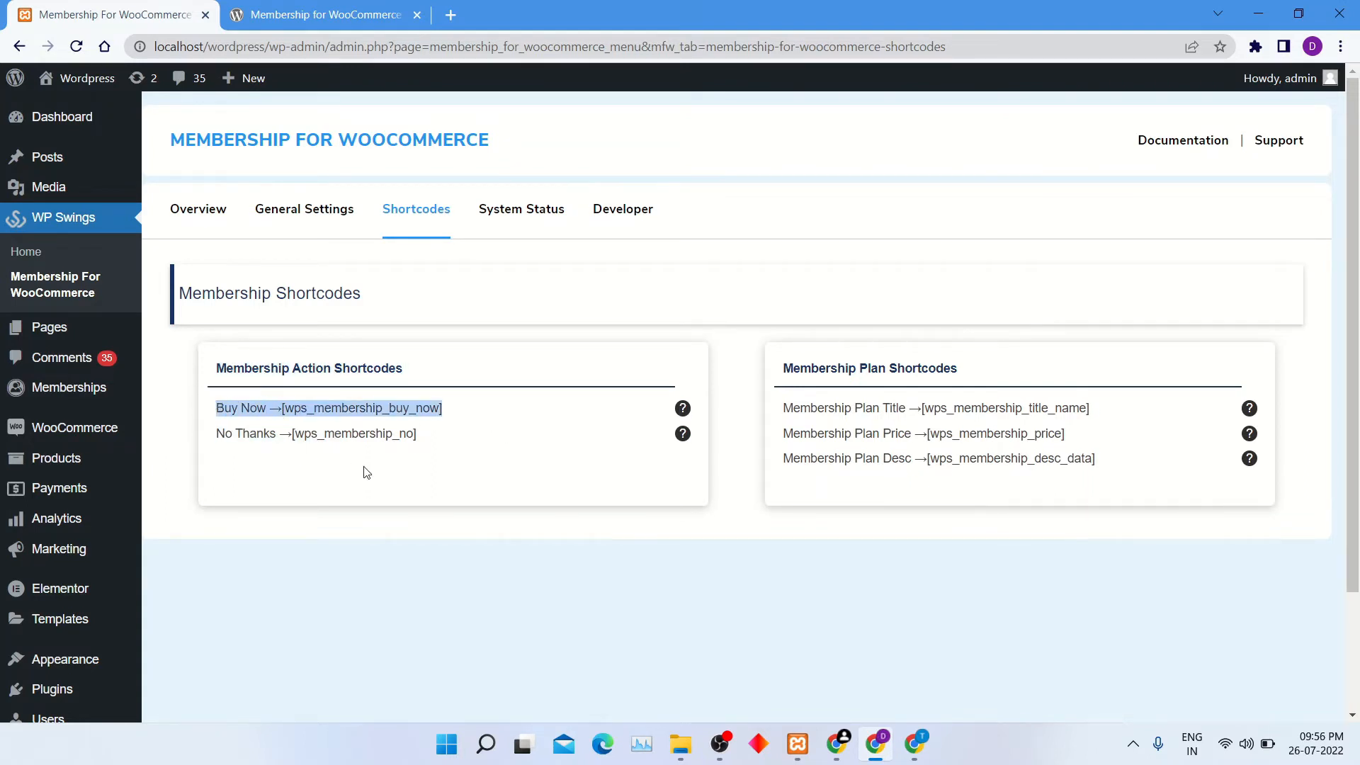
pyautogui.moveTo(417, 434); pyautogui.dragTo(212, 431)
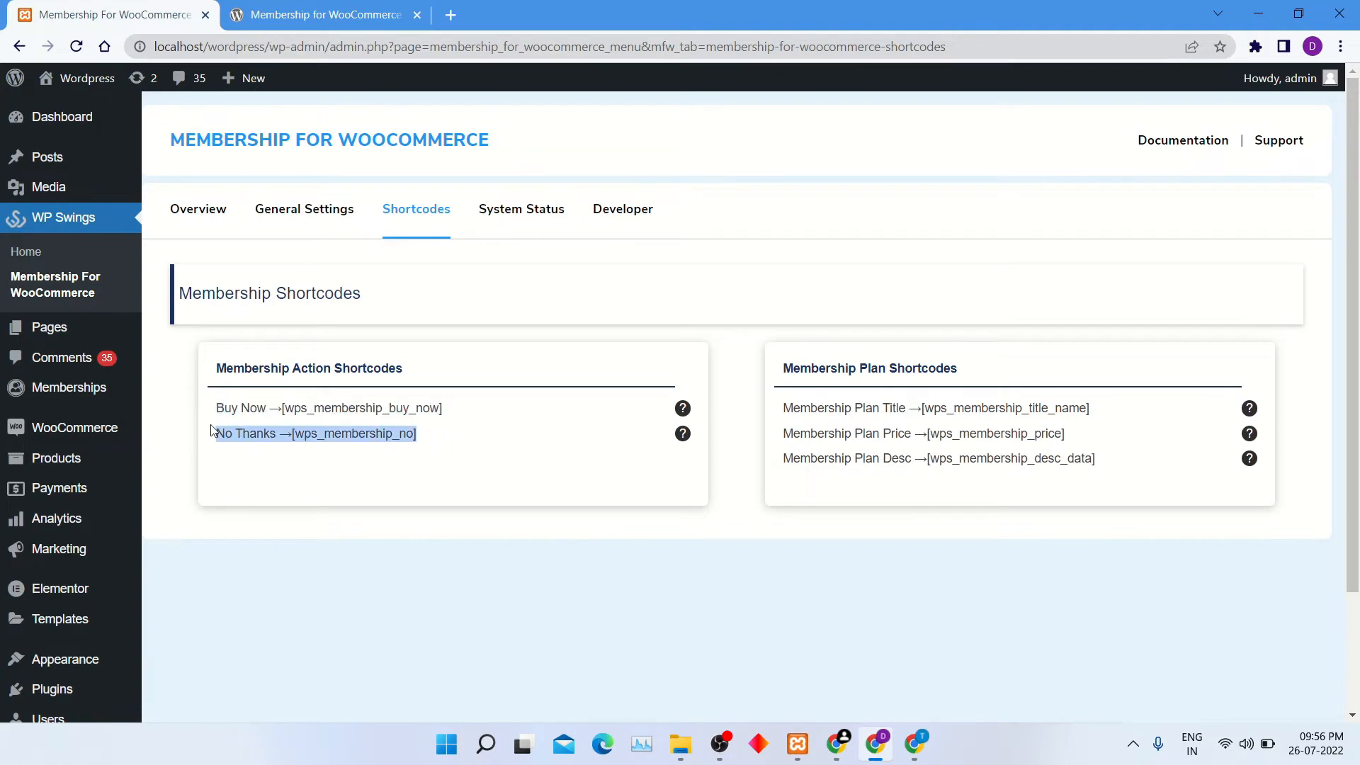
pyautogui.click(876, 554)
pyautogui.moveTo(1145, 413); pyautogui.dragTo(760, 423)
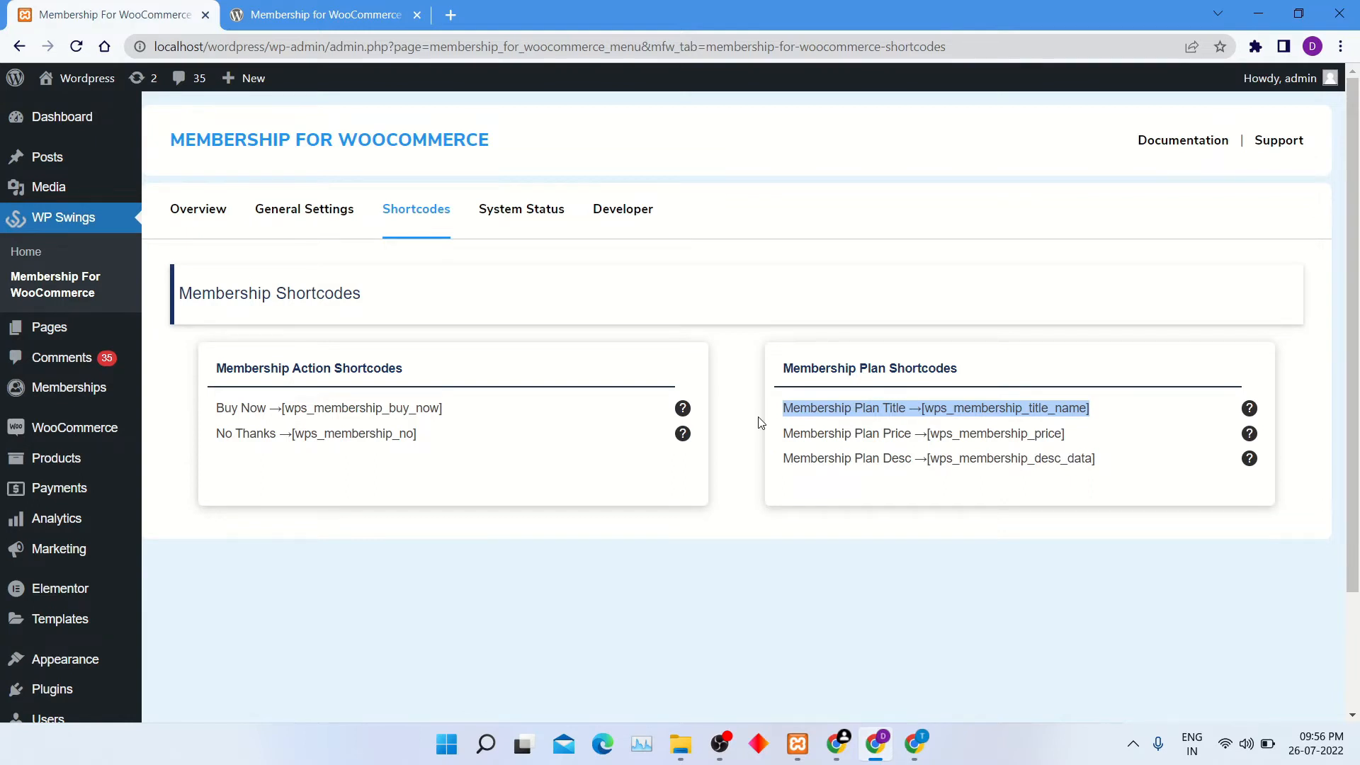
pyautogui.click(1108, 449)
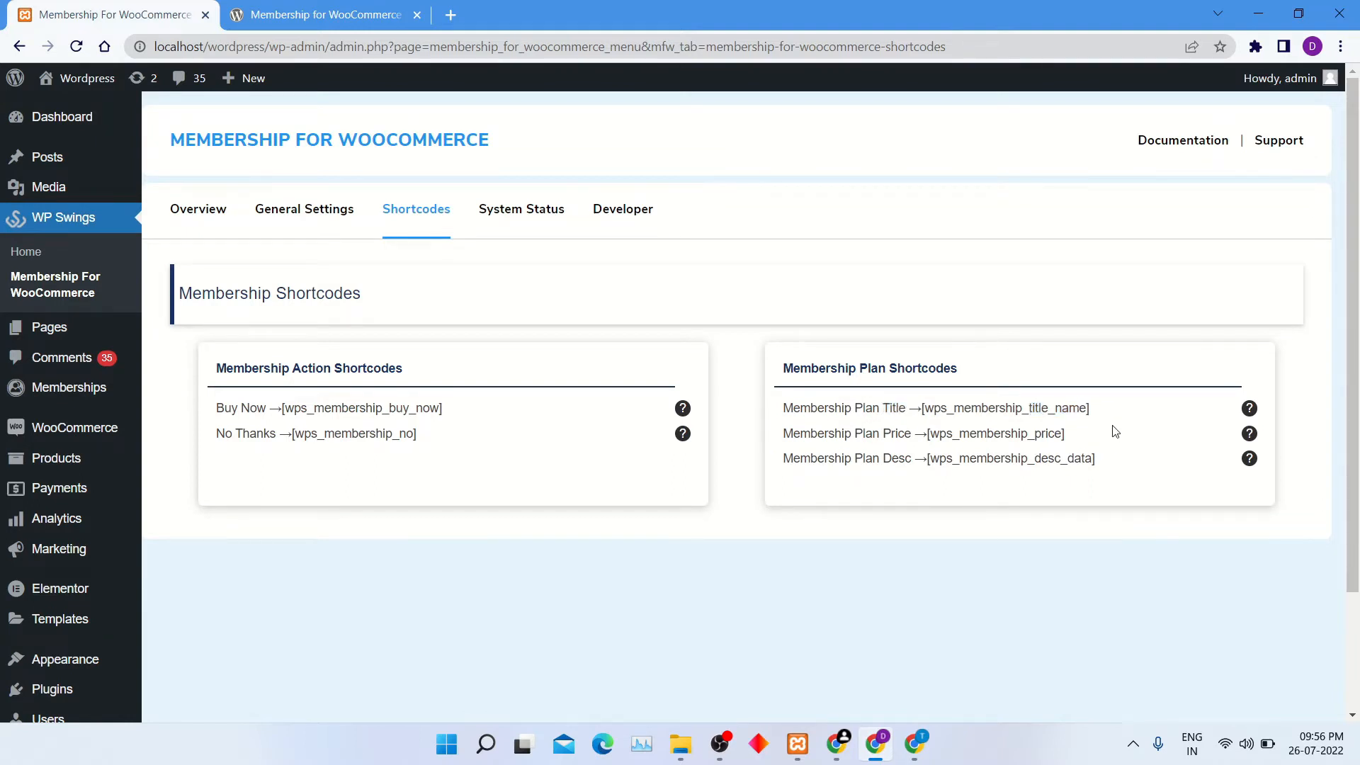
pyautogui.moveTo(1114, 431); pyautogui.dragTo(791, 430)
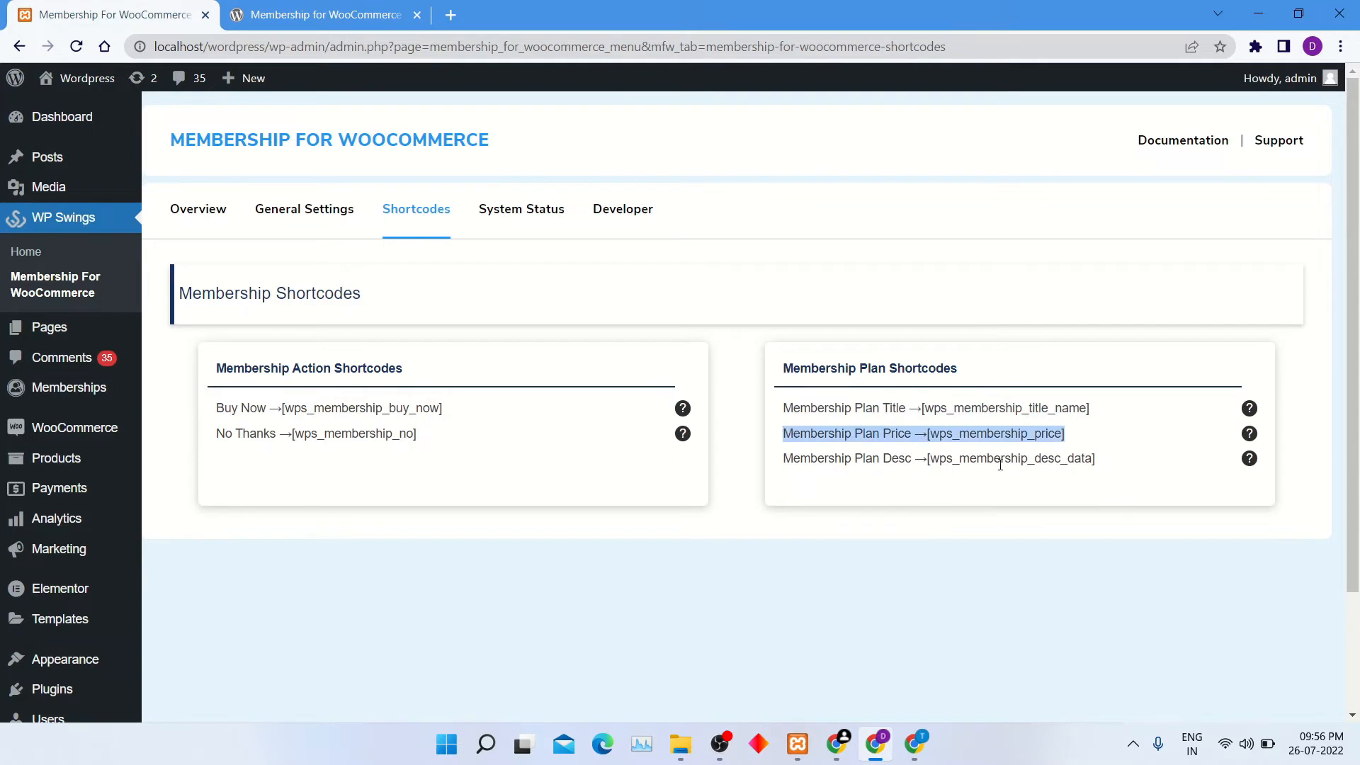
pyautogui.click(1119, 473)
pyautogui.moveTo(1114, 467); pyautogui.dragTo(758, 470)
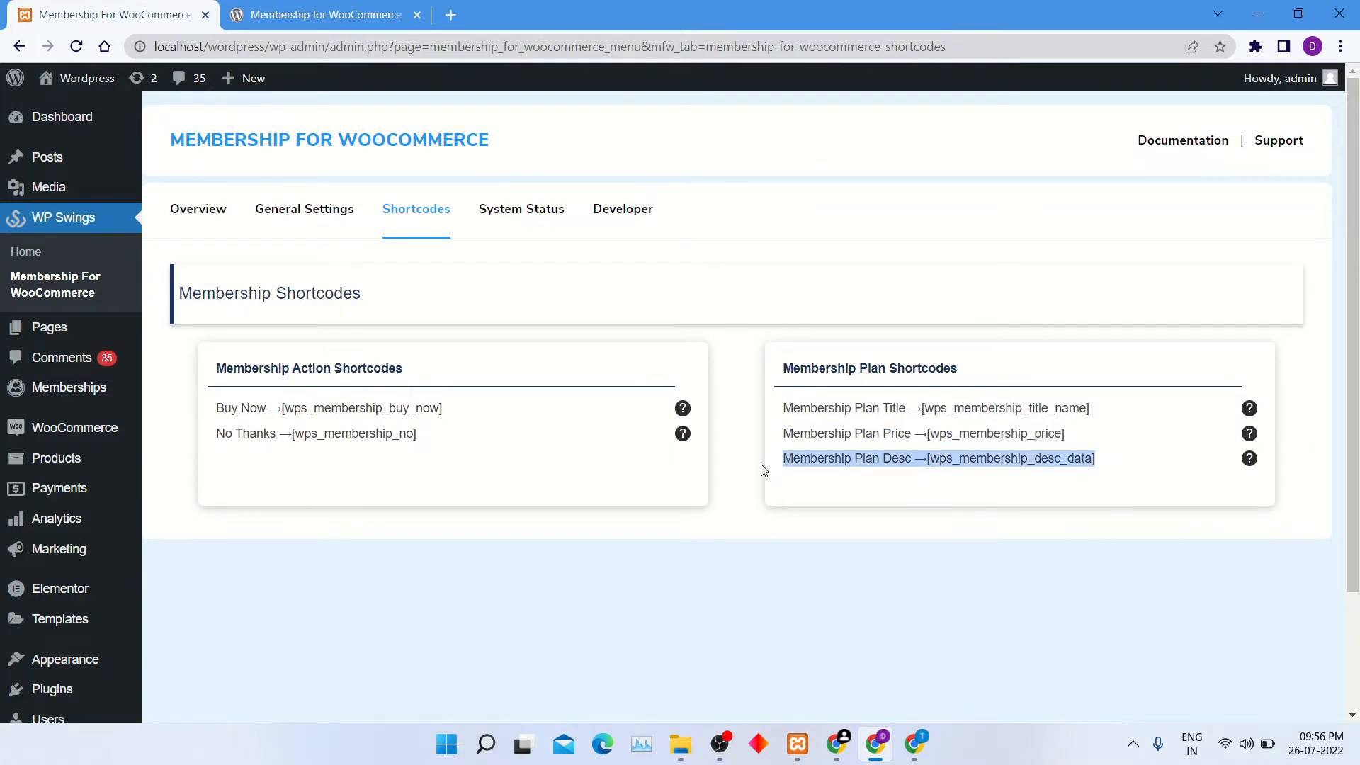
pyautogui.click(753, 508)
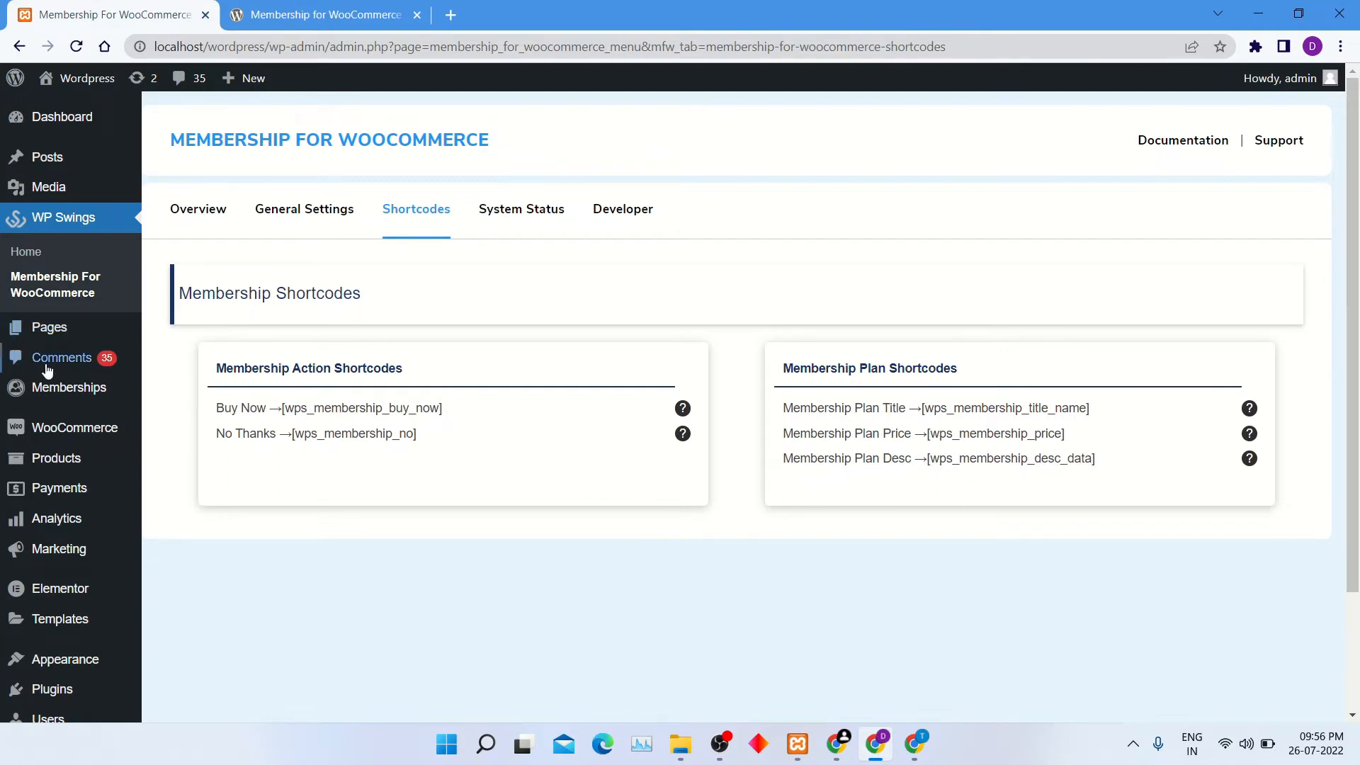
# Add a new membership plan and title it "Bronze".
pyautogui.moveTo(59, 397)
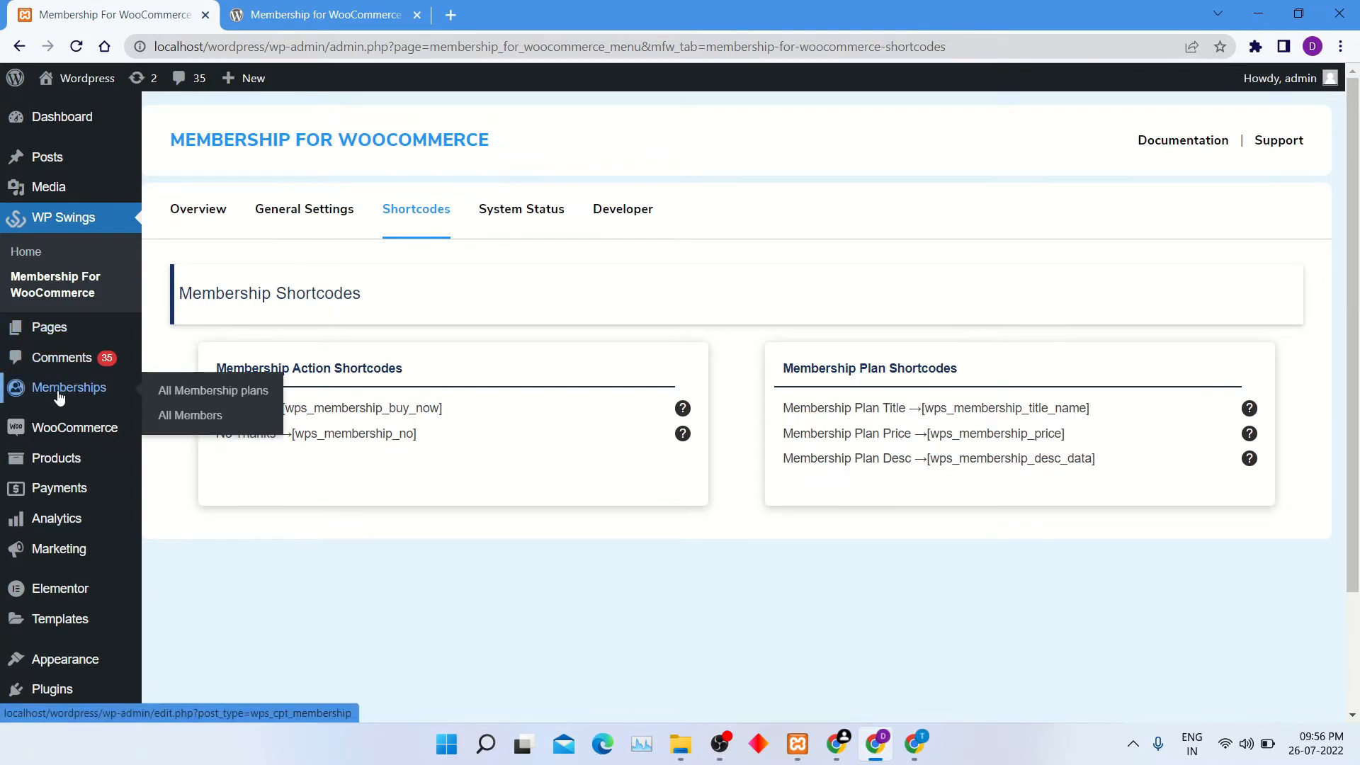
pyautogui.click(60, 398)
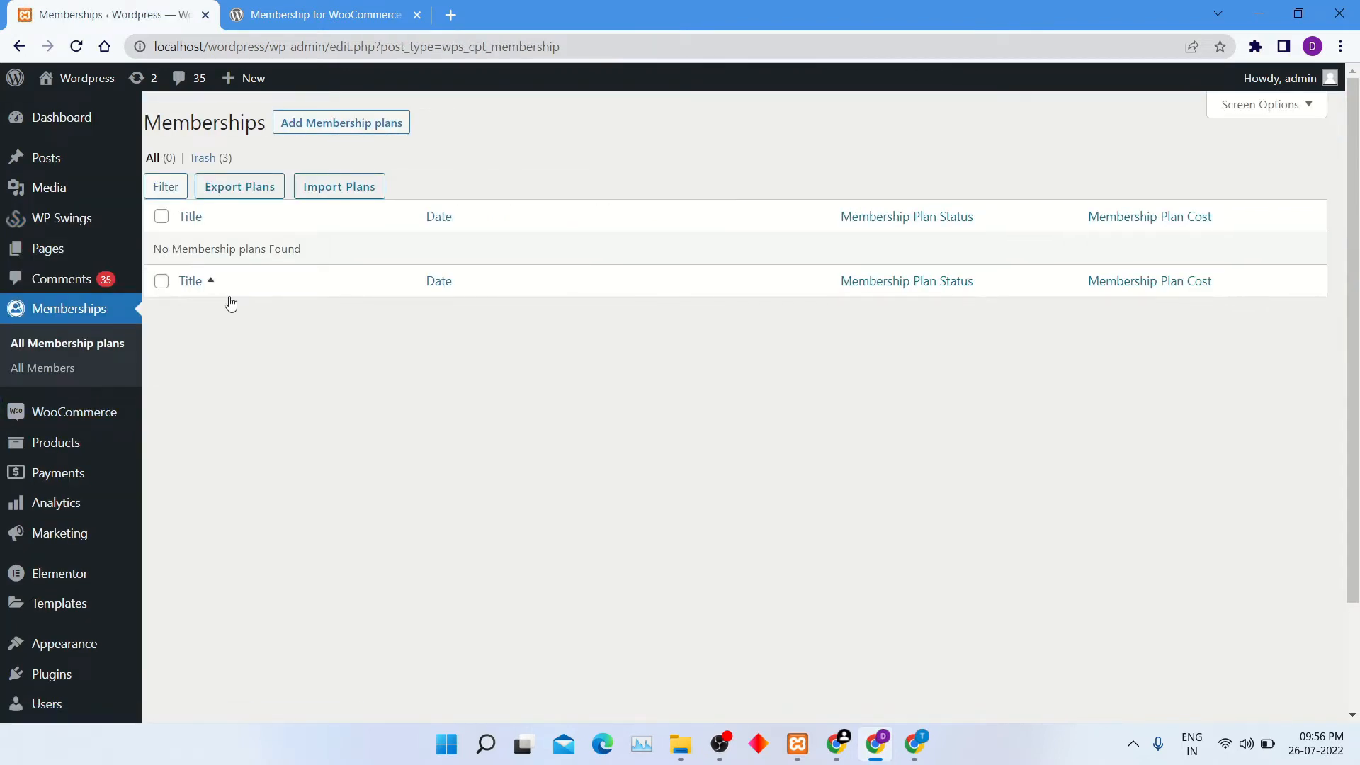
pyautogui.click(356, 134)
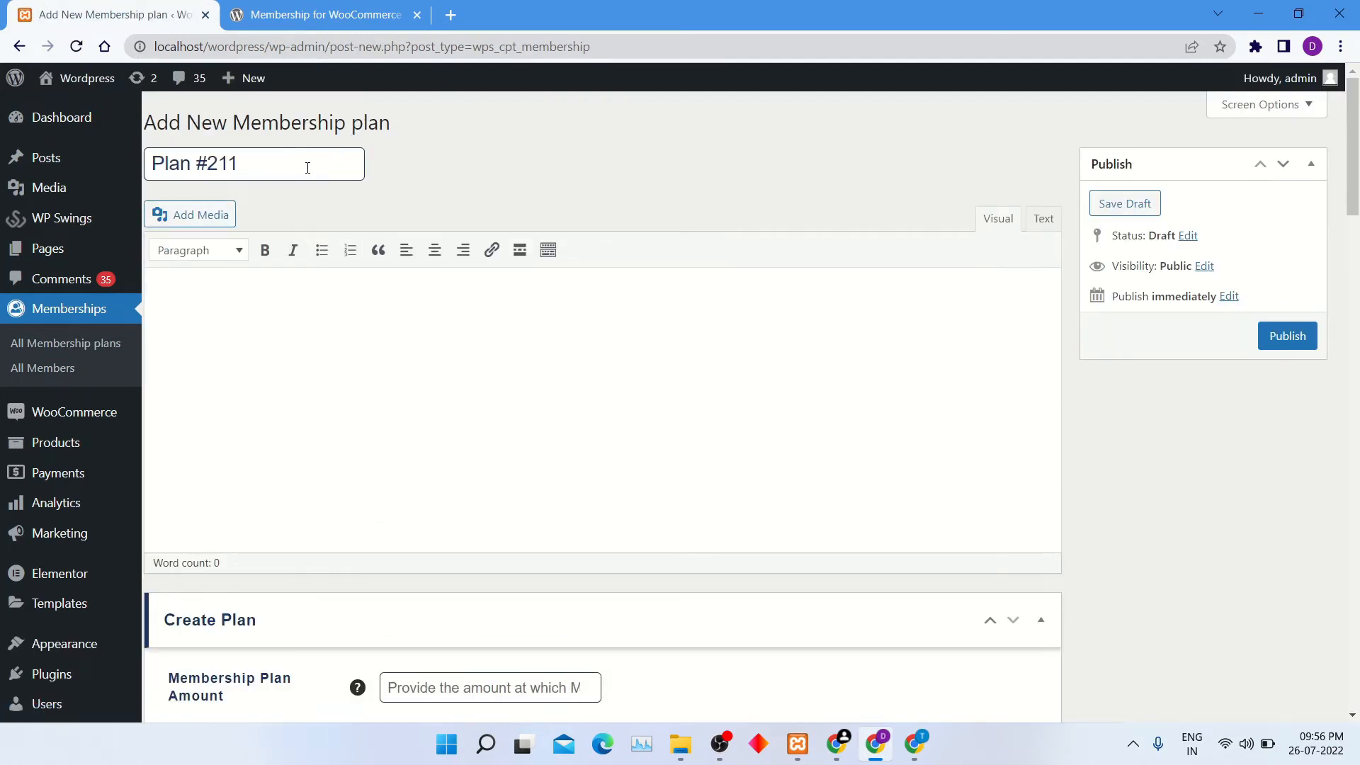
pyautogui.hotkey('ctrl', 'a')
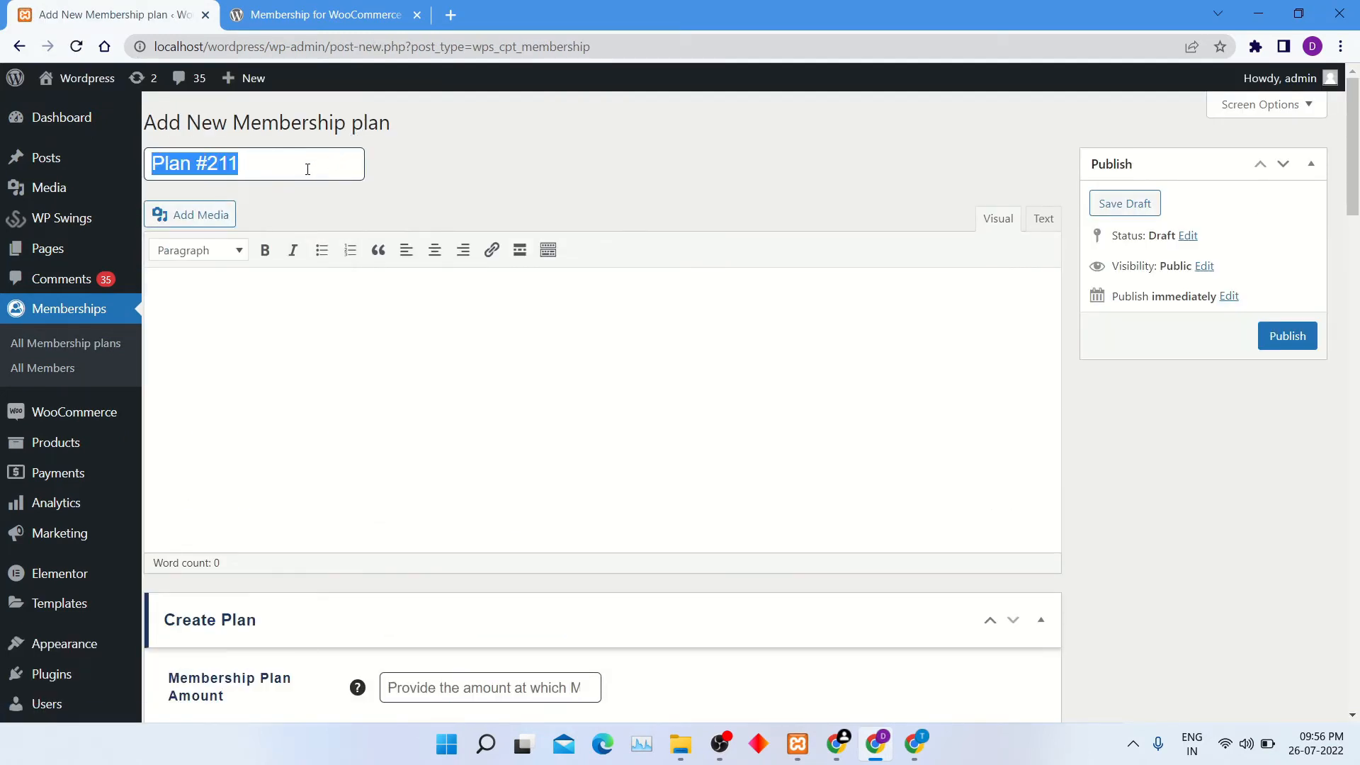
pyautogui.write('Bronze')
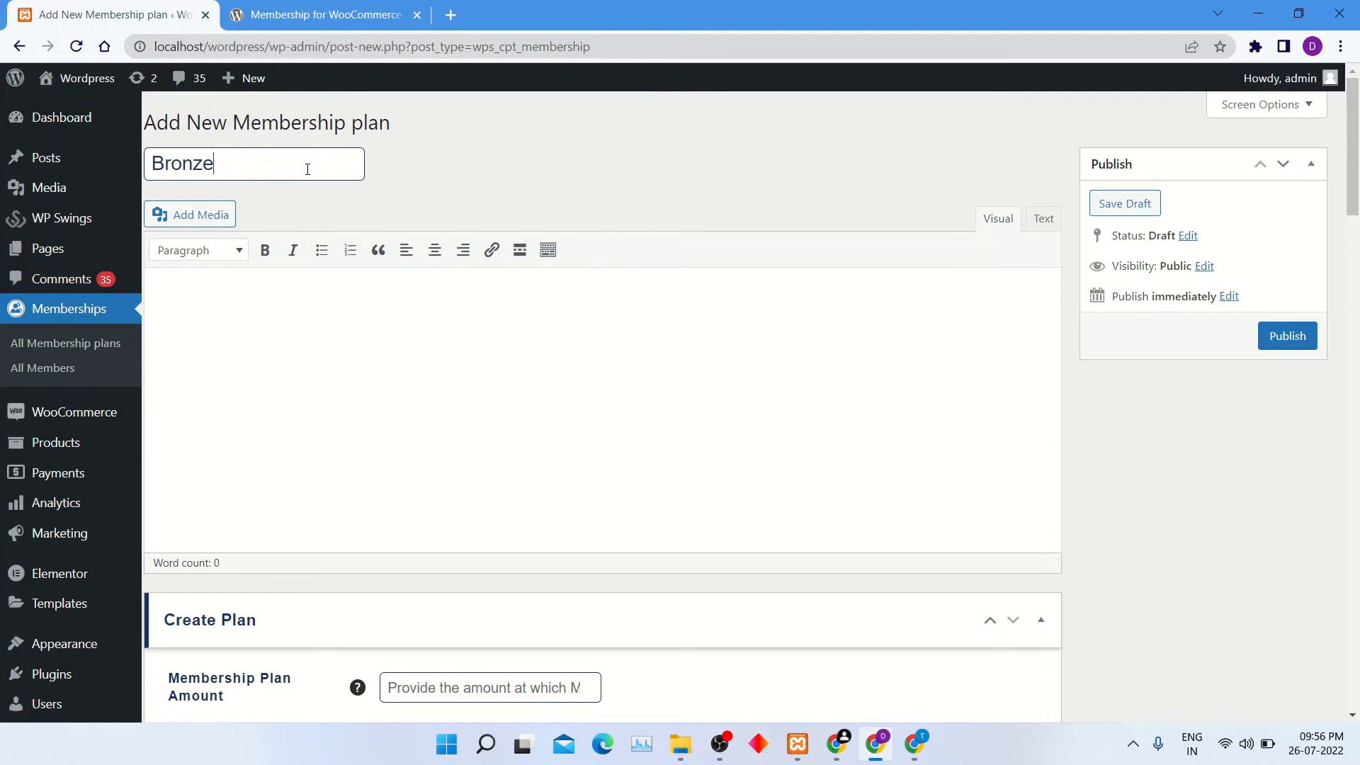
# Write "Get 10 % off on this membership" as the Bronze plan's description.
pyautogui.click(346, 378)
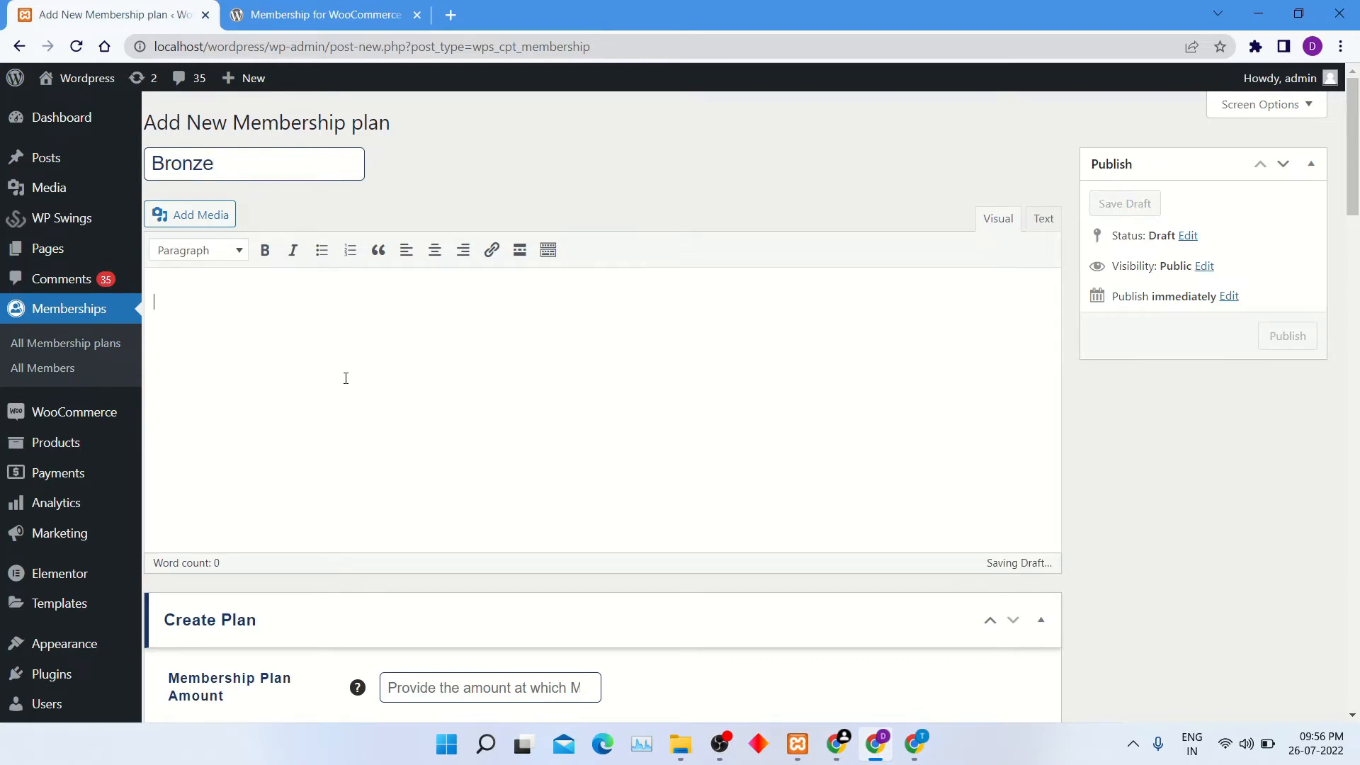
pyautogui.write('Get 10')
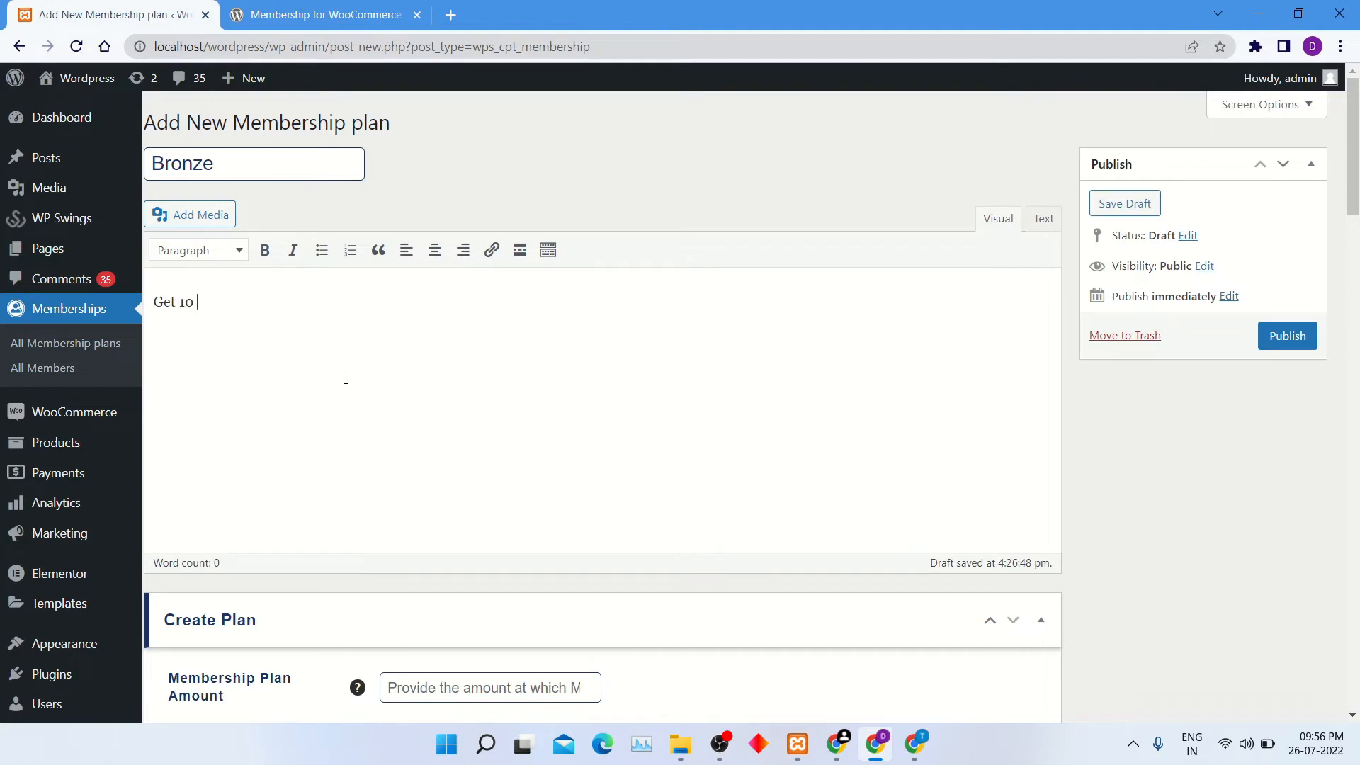
pyautogui.write('% I')
pyautogui.write('off ')
pyautogui.write('on this membership')
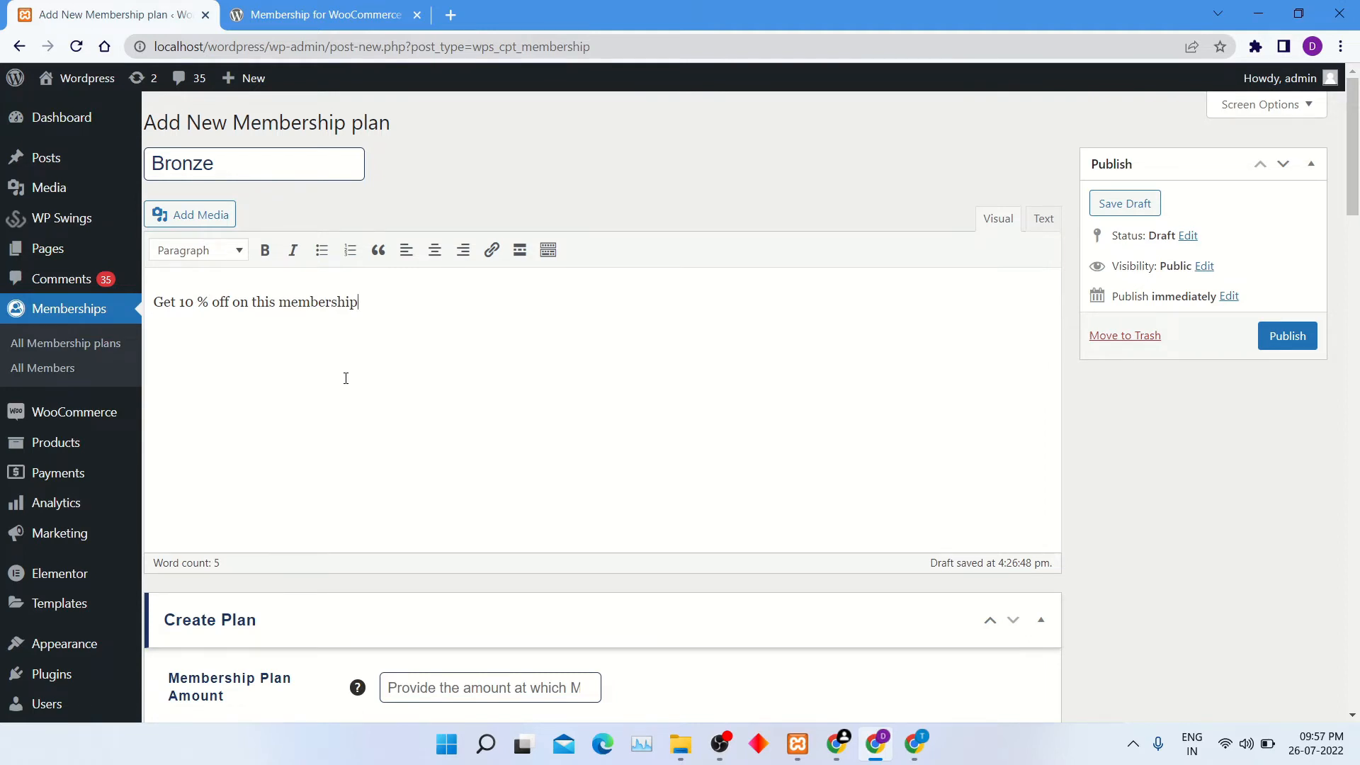
# Set the membership plan amount to 100 and the access type to Limited with a duration of 200 days.
pyautogui.scroll(-5, 345, 378)
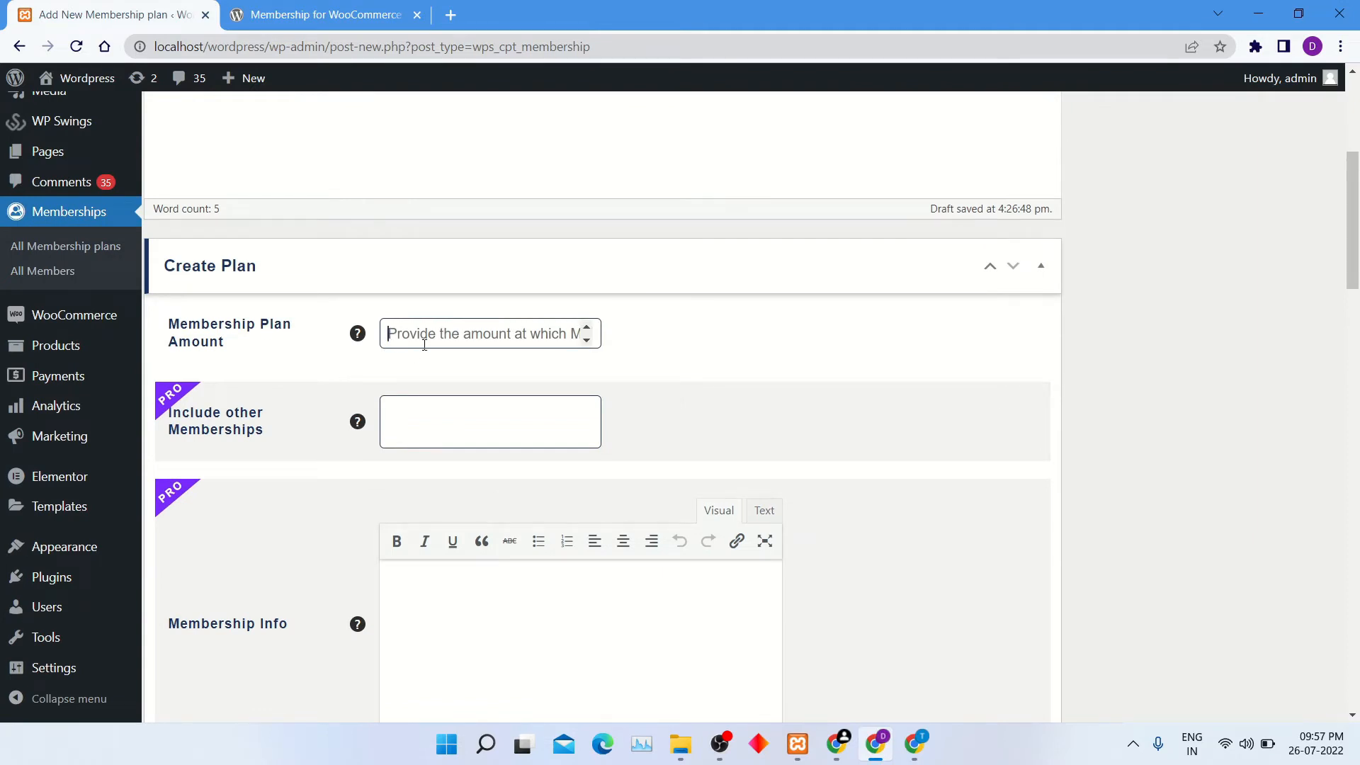
pyautogui.write('100')
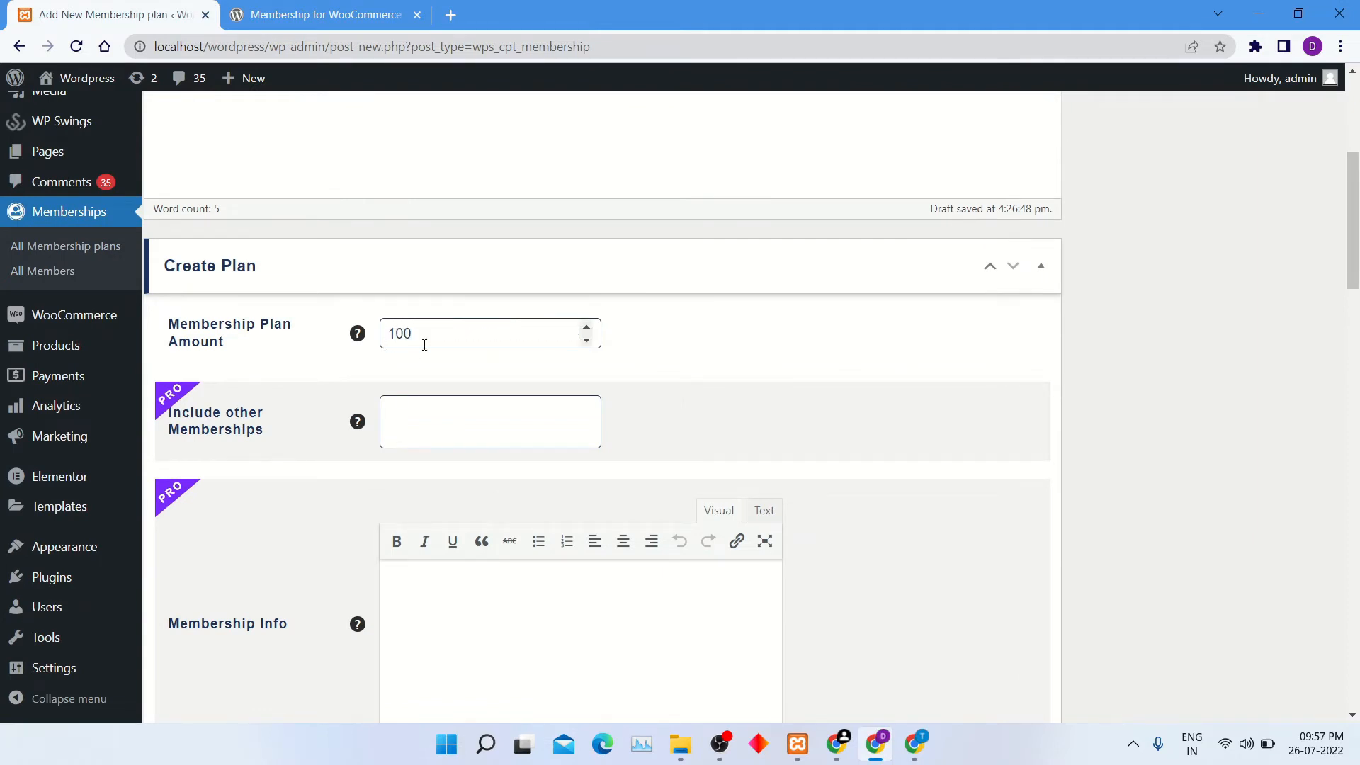
pyautogui.scroll(-4, 424, 347)
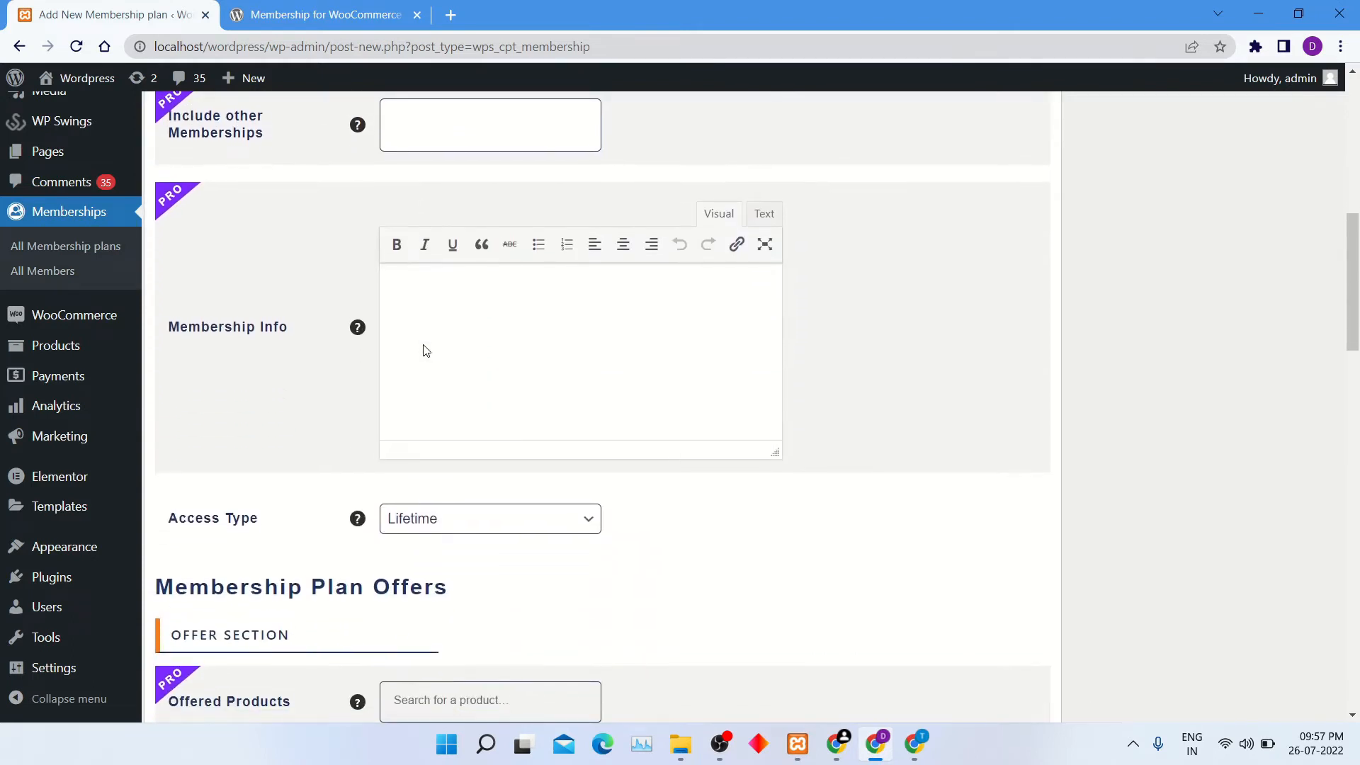
pyautogui.scroll(-2, 425, 349)
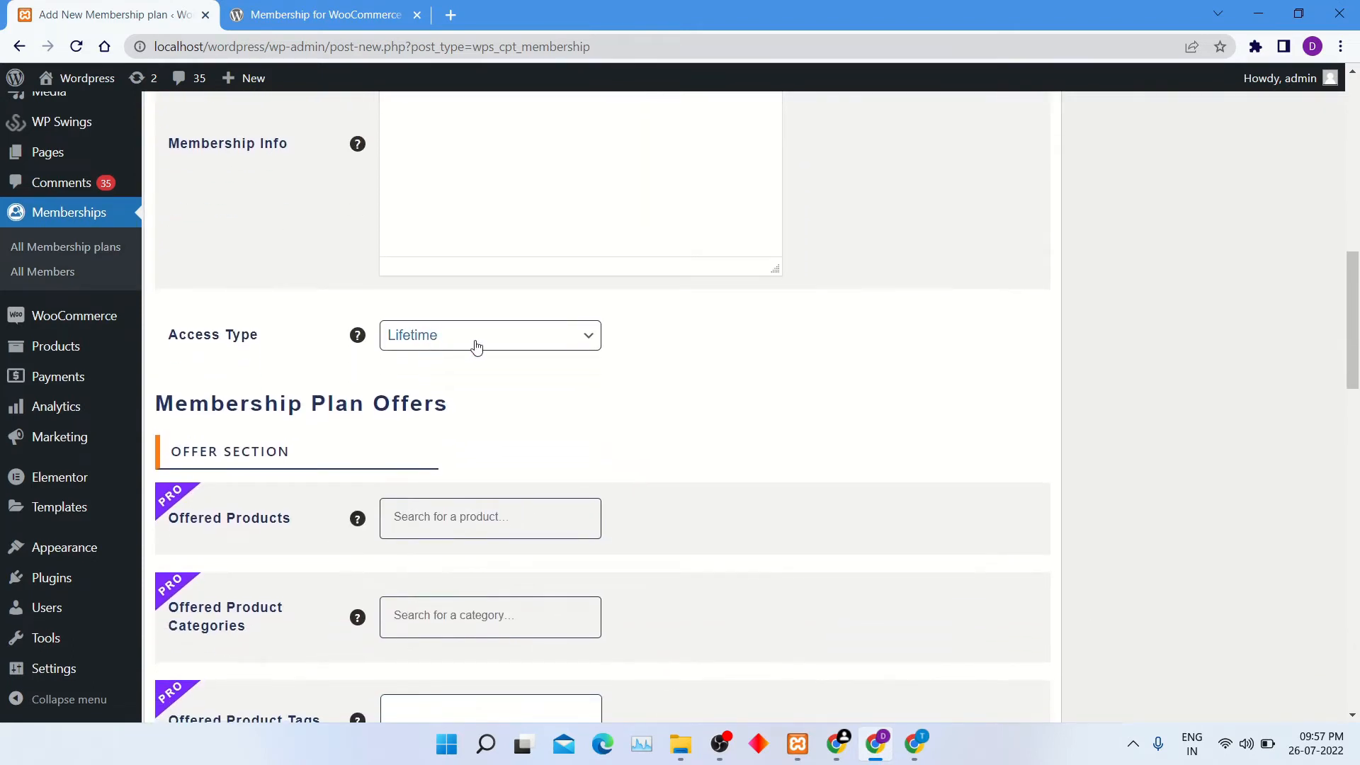
pyautogui.click(476, 345)
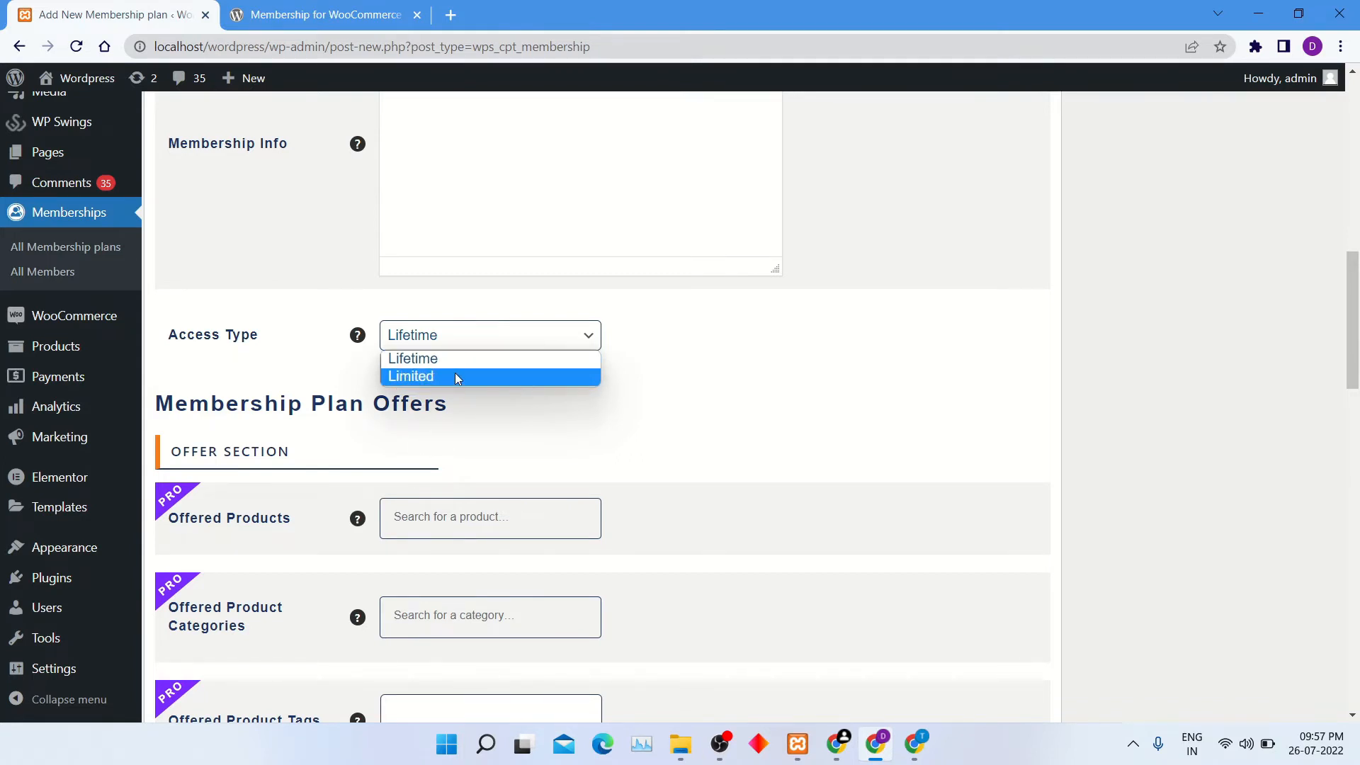
pyautogui.click(455, 375)
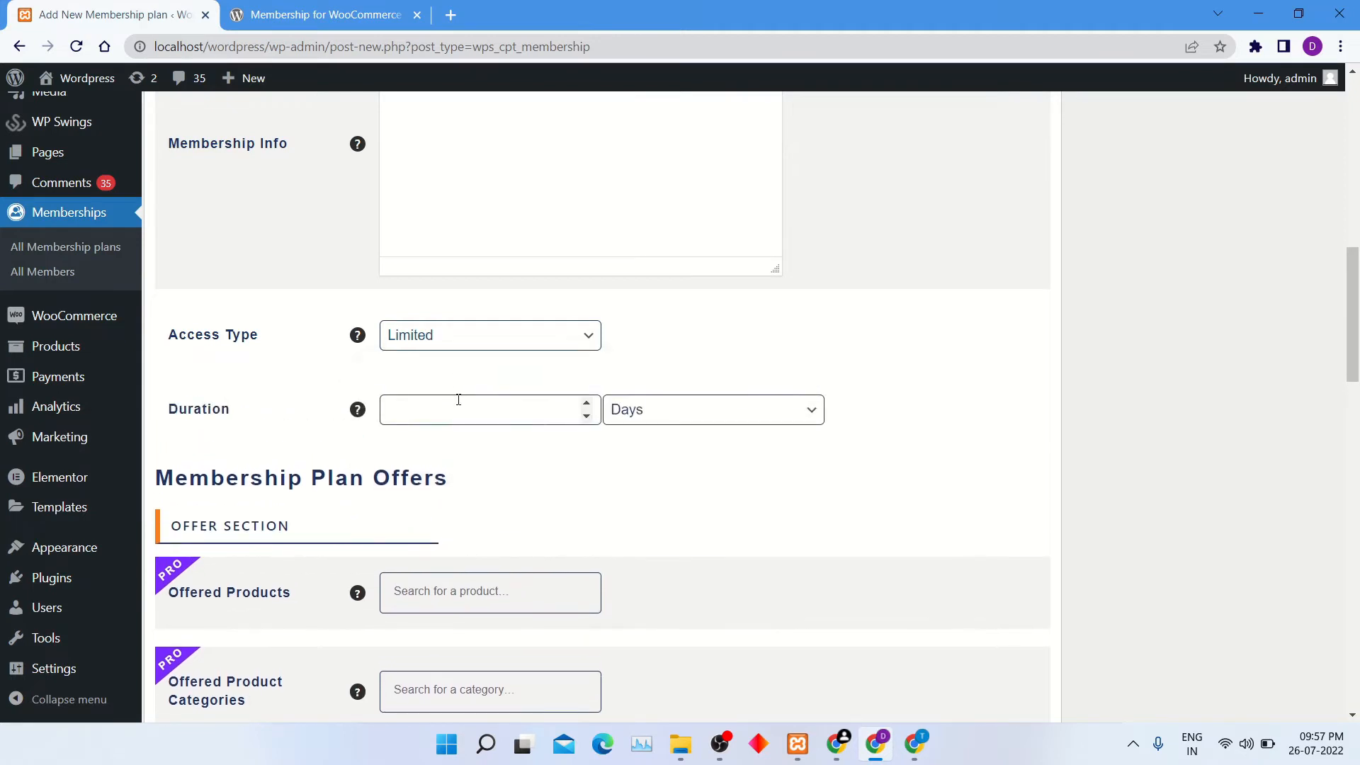
pyautogui.click(461, 405)
pyautogui.write('200')
# Search the included products for "Logo" and add T-Shirt with Logo to the plan.
pyautogui.scroll(-3, 525, 482)
pyautogui.scroll(-7, 528, 484)
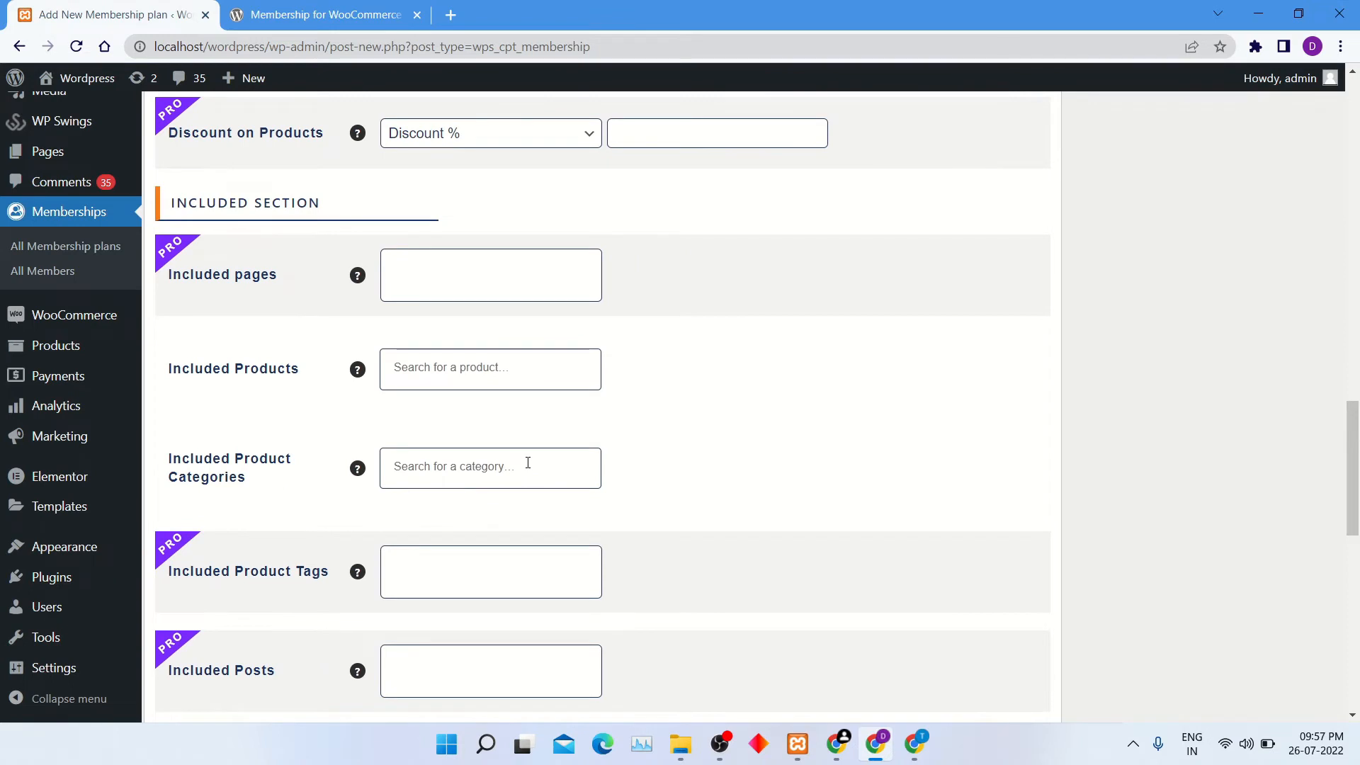
pyautogui.click(502, 359)
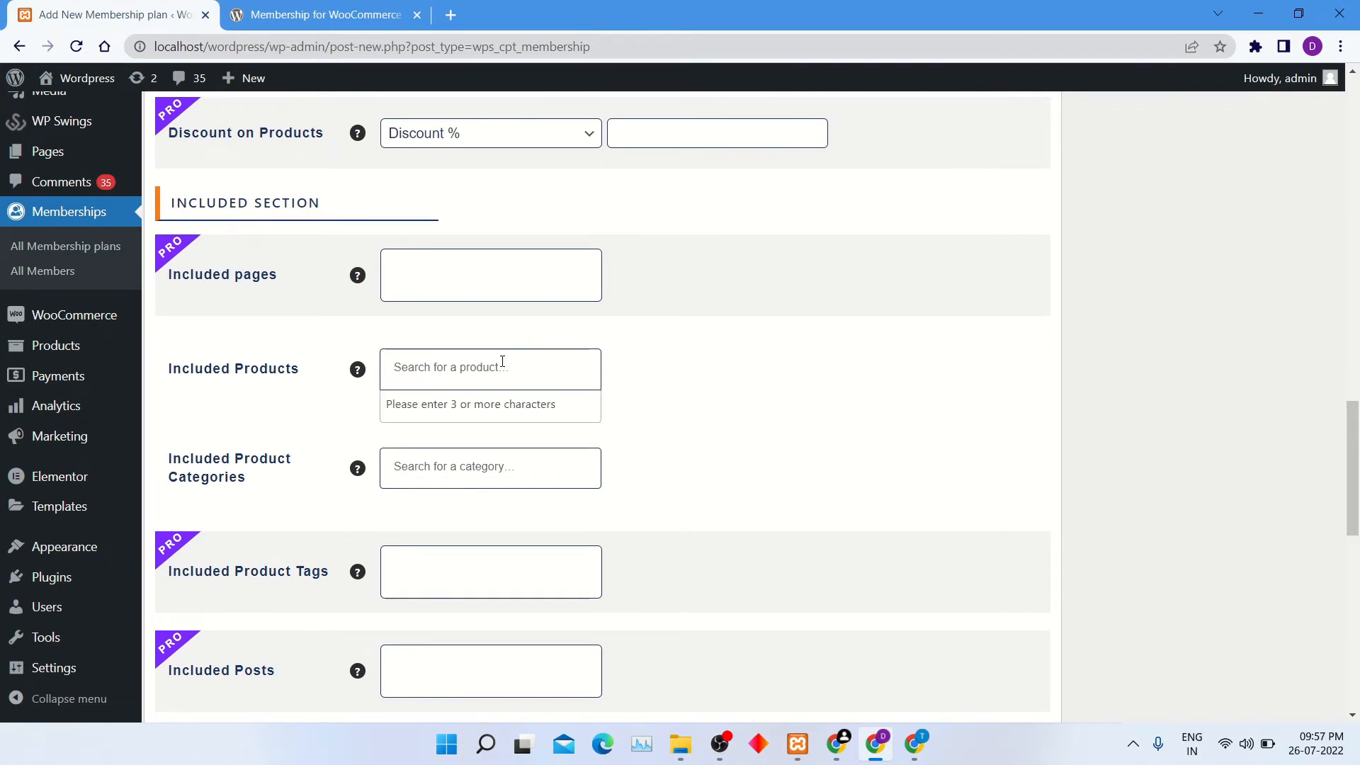
pyautogui.write('Logo')
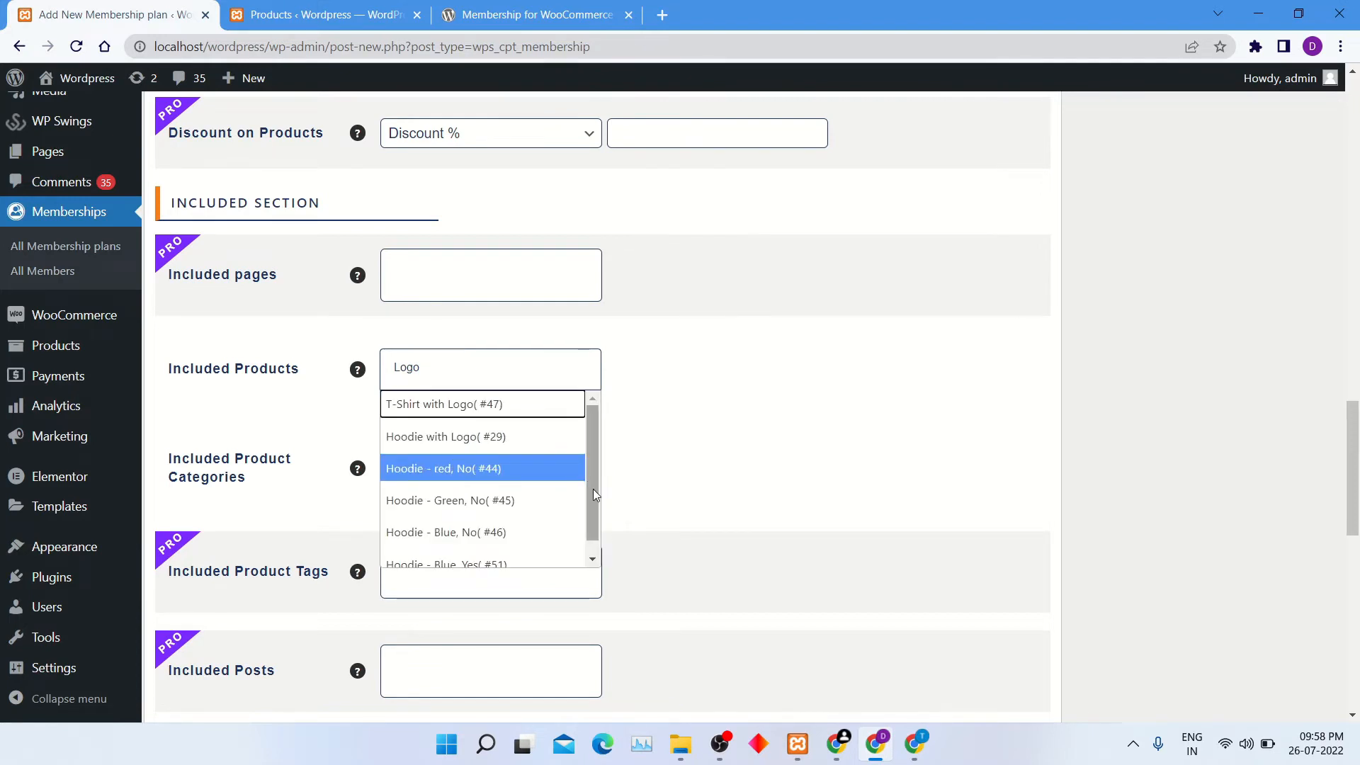
pyautogui.scroll(-1, 592, 489)
pyautogui.scroll(1, 583, 532)
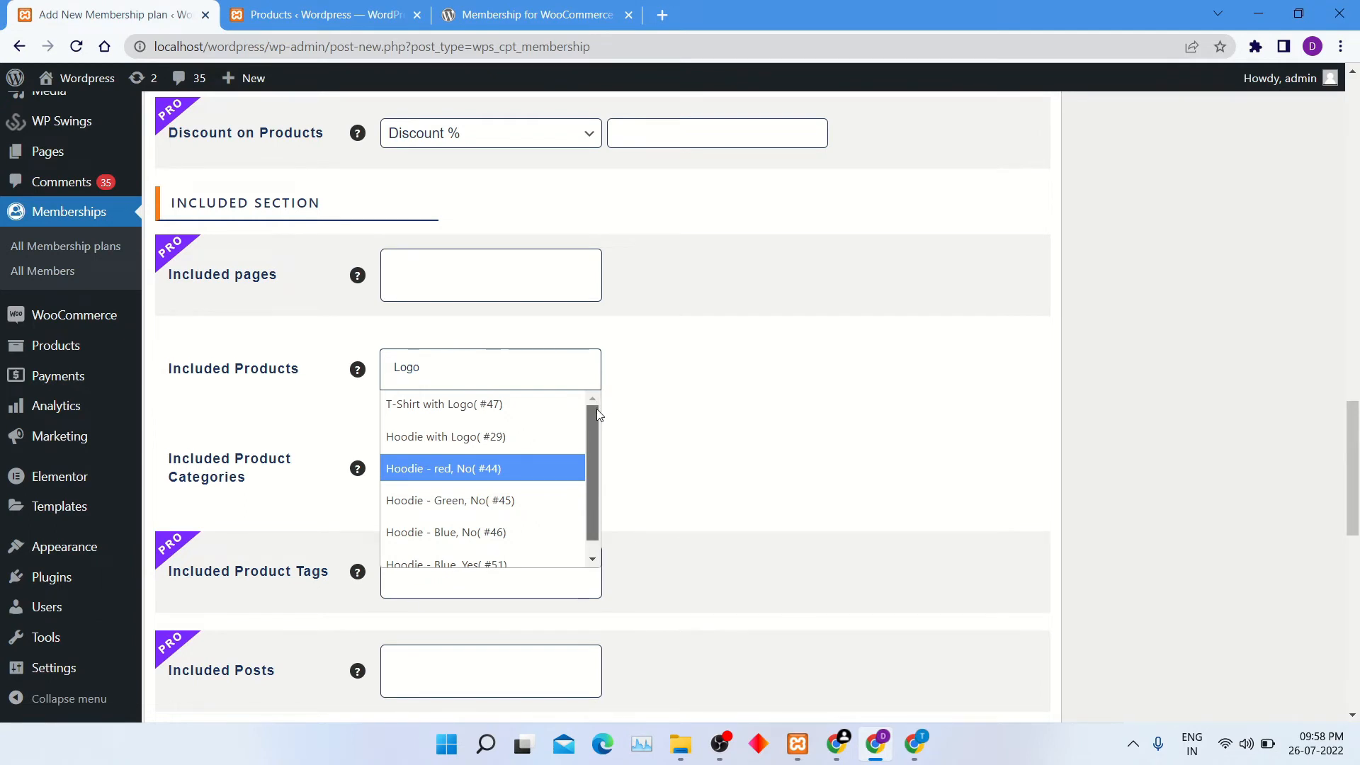
pyautogui.scroll(-1, 582, 492)
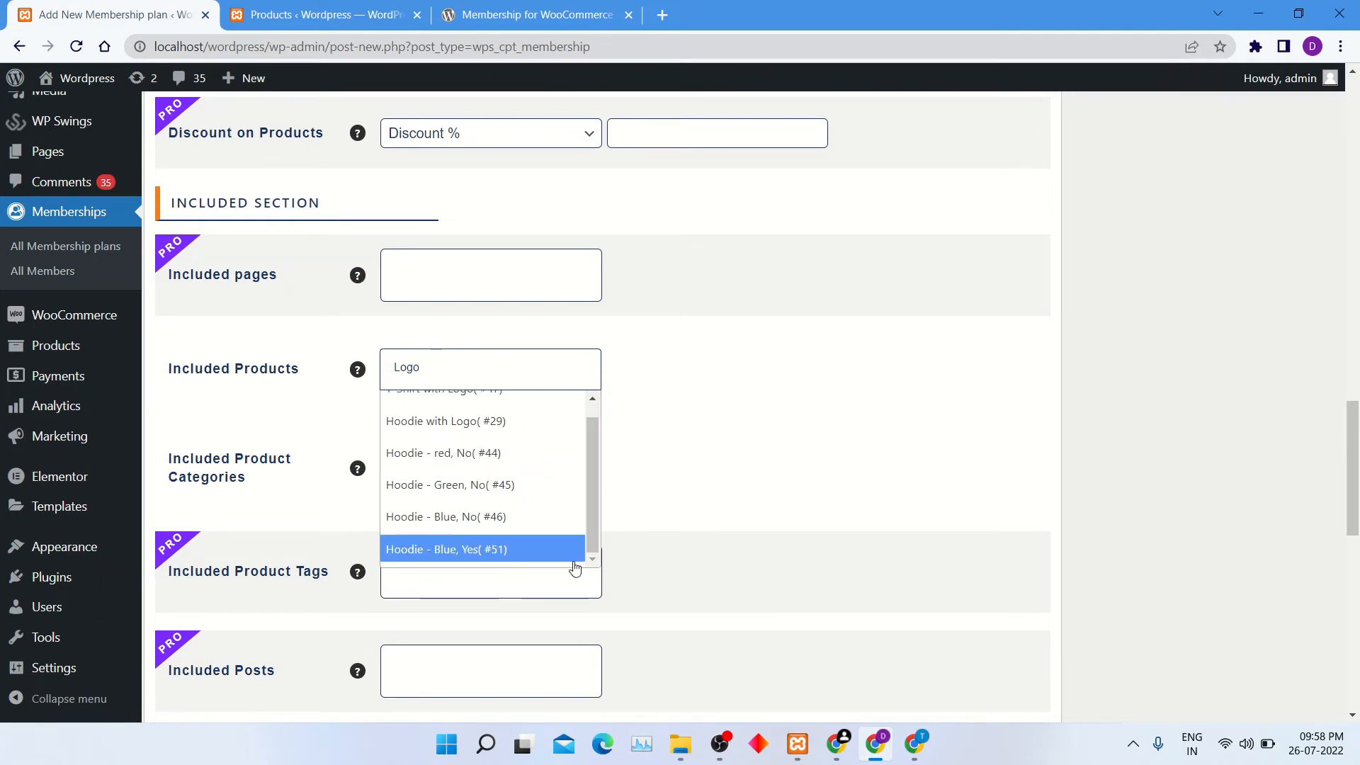
pyautogui.scroll(1, 565, 550)
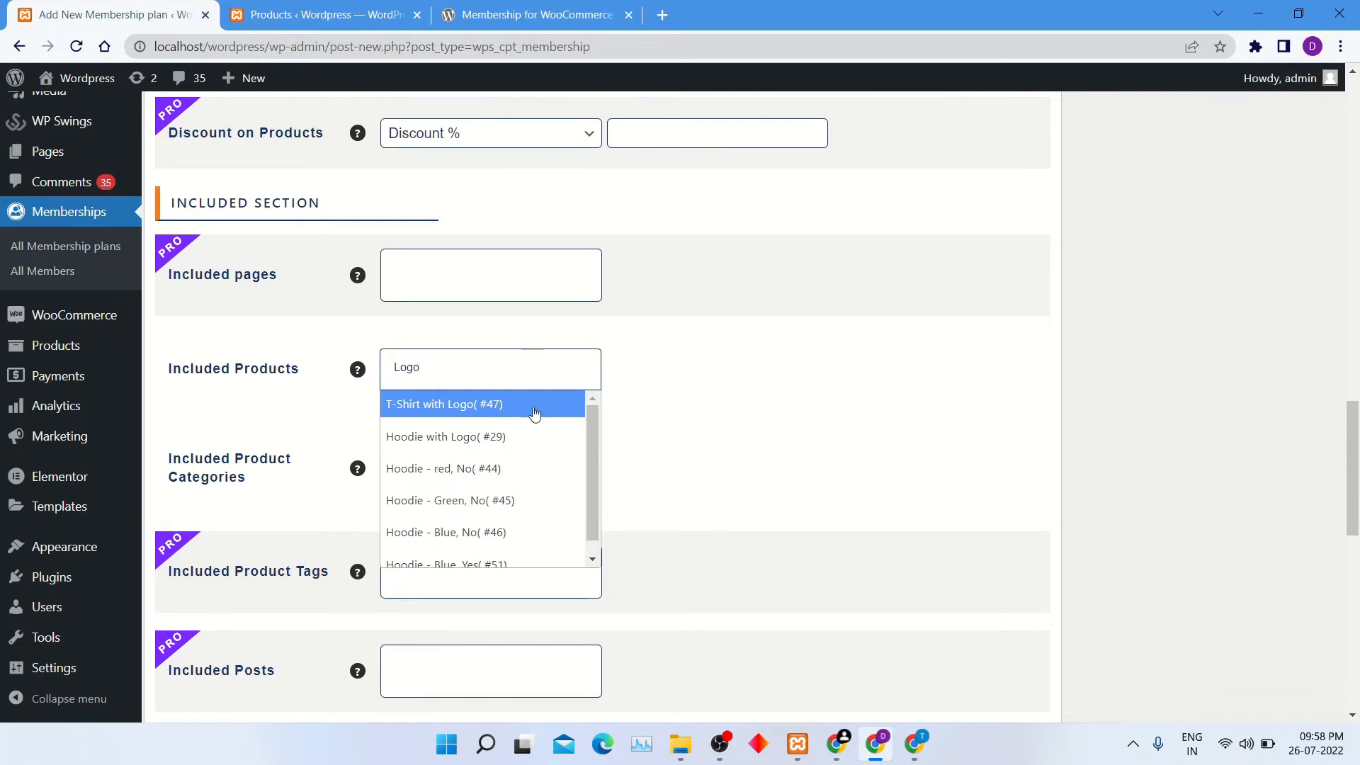
pyautogui.click(495, 405)
# Check the product categories in the store's product list and add Clothing to the plan's included product categories.
pyautogui.click(318, 16)
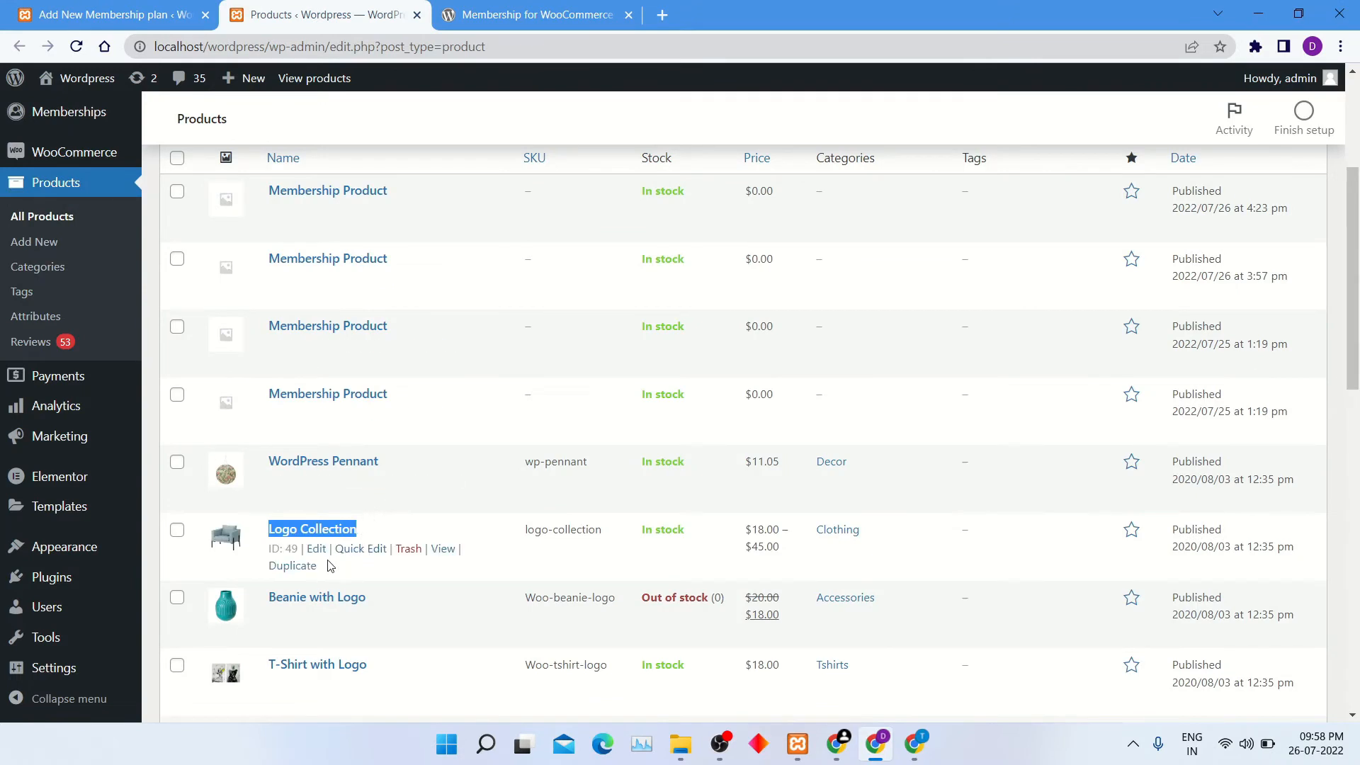
pyautogui.click(95, 13)
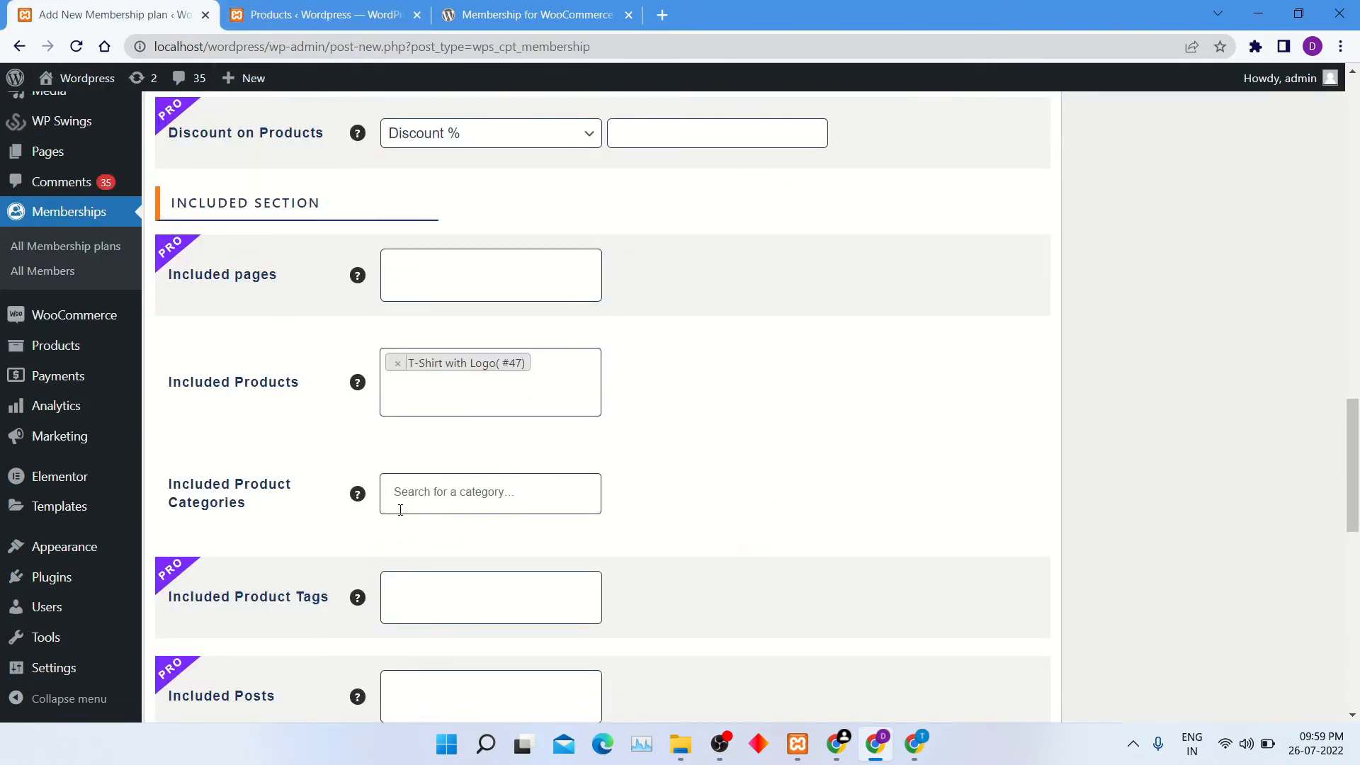
pyautogui.click(433, 491)
pyautogui.write('c')
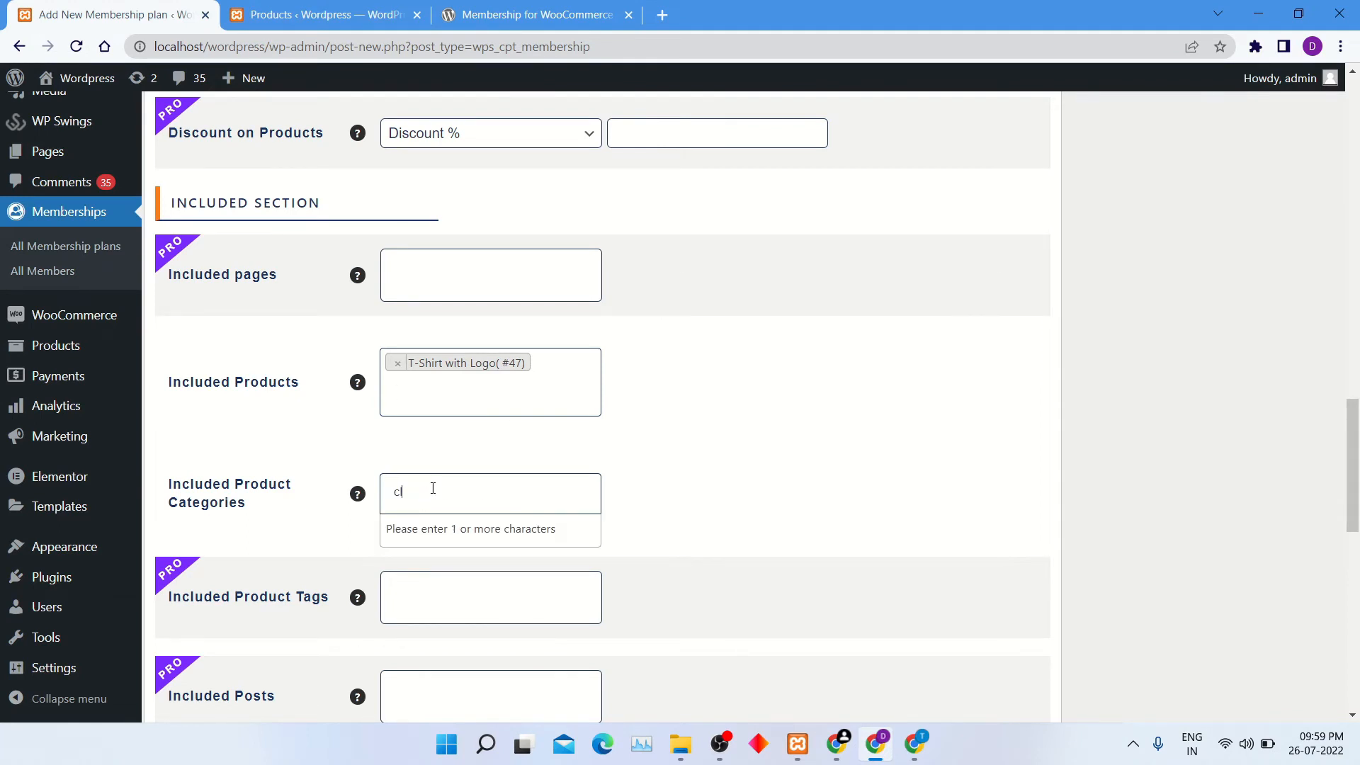
pyautogui.write('lo')
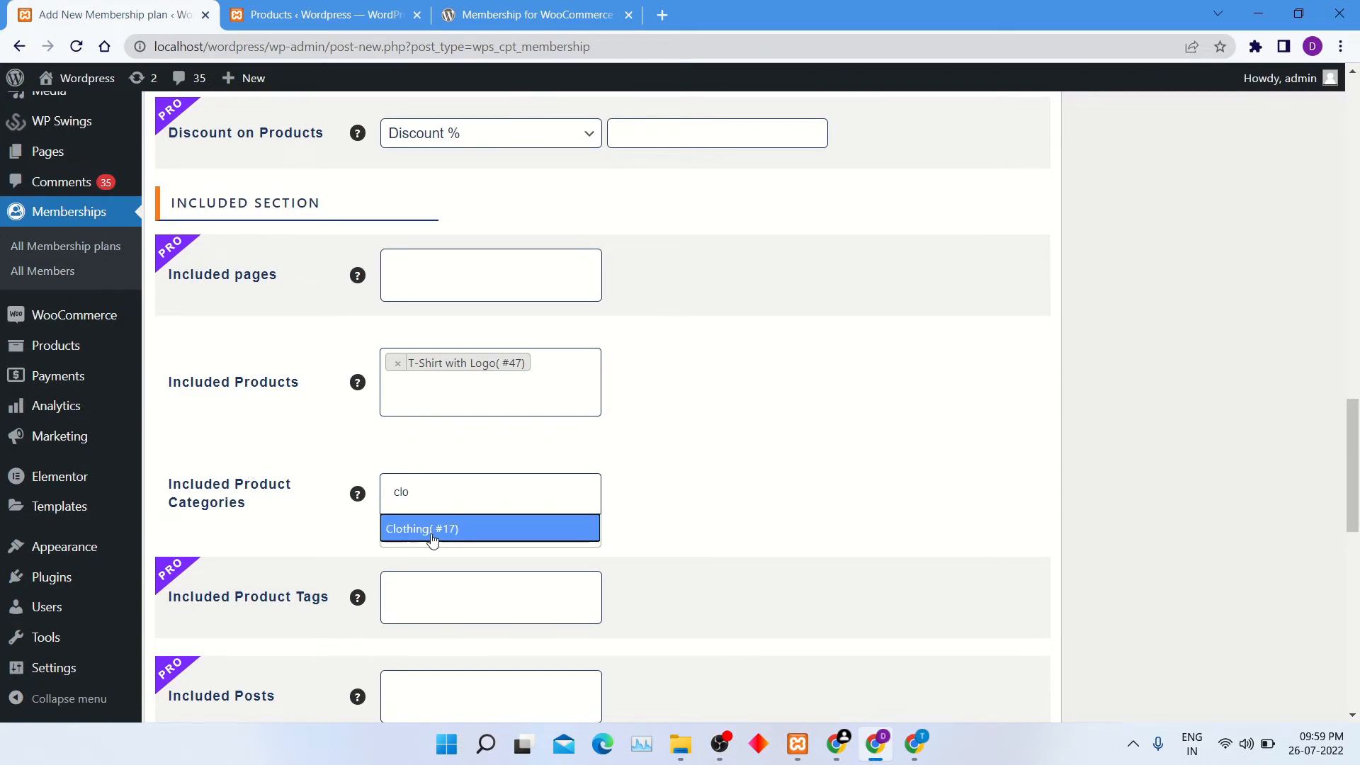
pyautogui.click(433, 537)
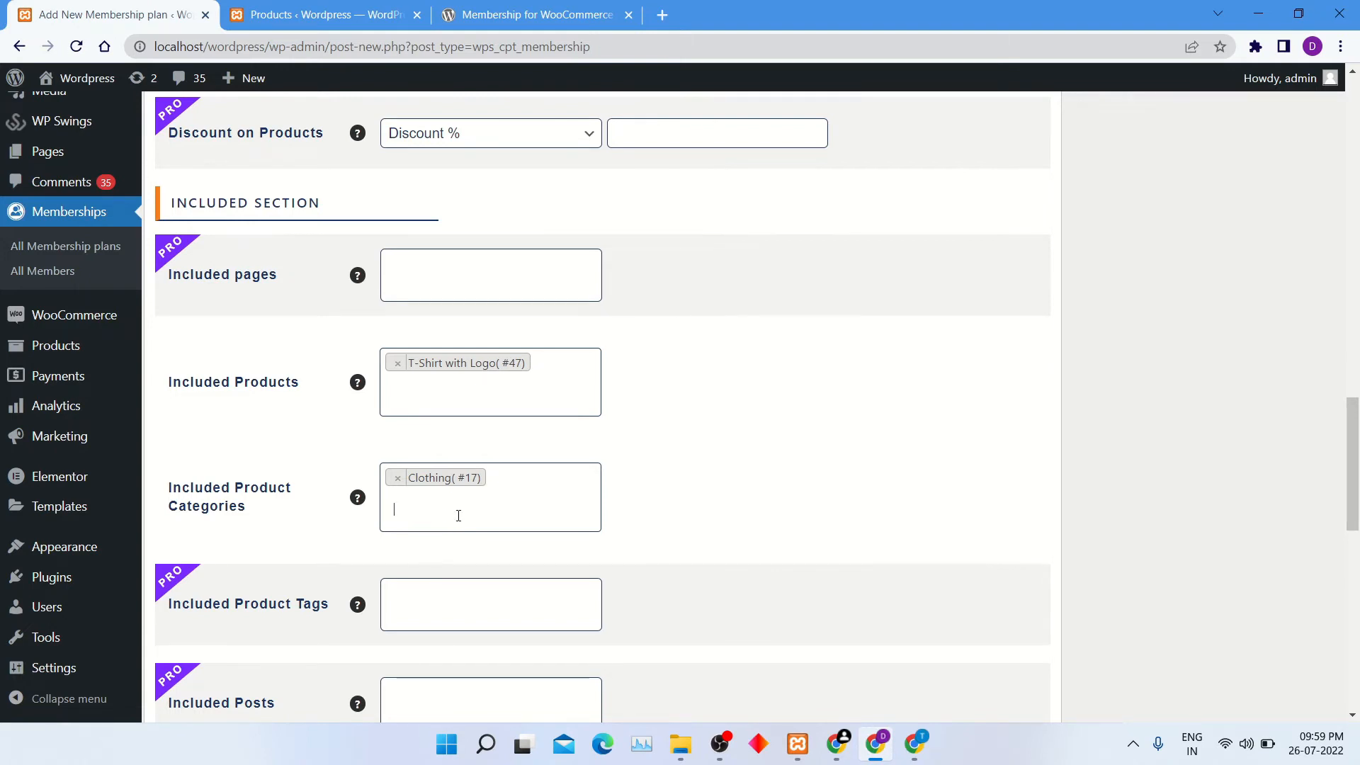
# Set the plan's discount on cart to 10 as a percentage discount.
pyautogui.scroll(-9, 458, 514)
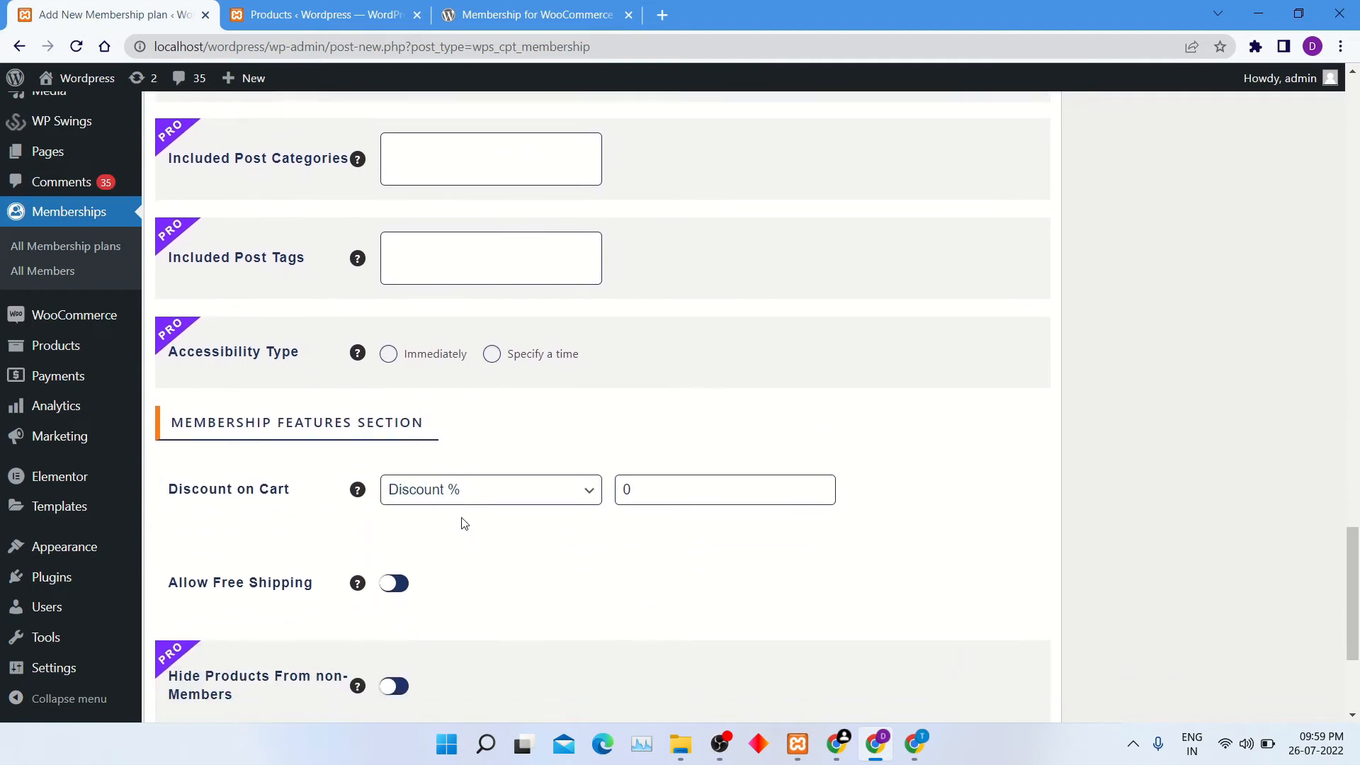
pyautogui.scroll(-2, 463, 523)
pyautogui.click(641, 329)
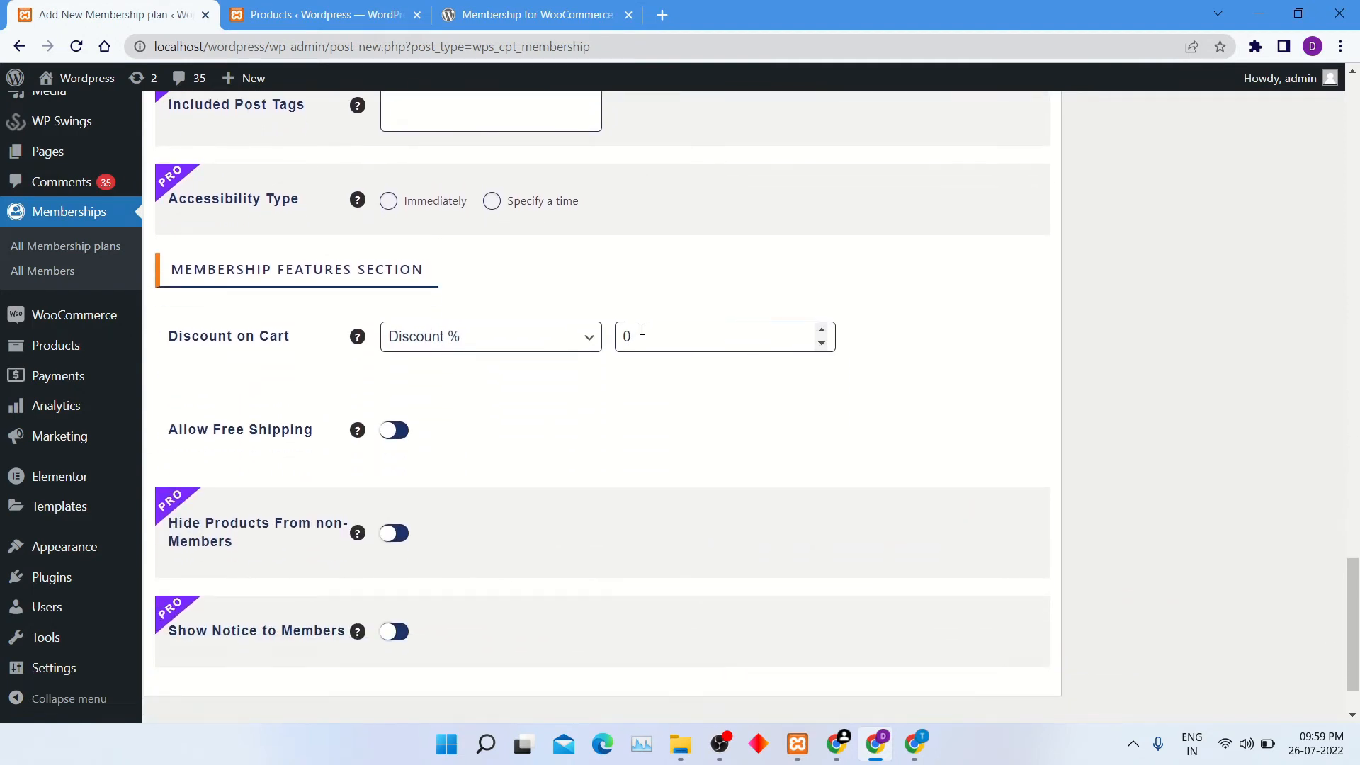
pyautogui.click(556, 340)
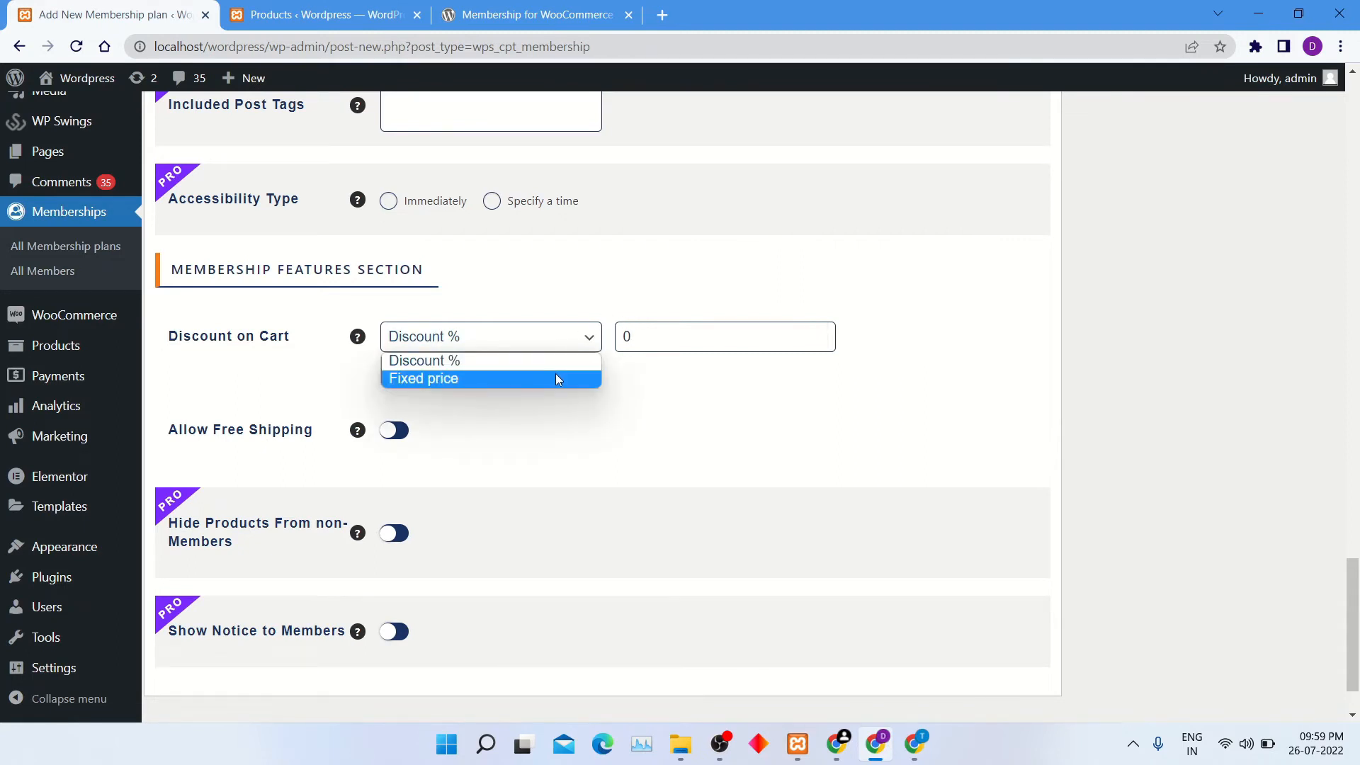
pyautogui.click(648, 343)
pyautogui.doubleClick(650, 344)
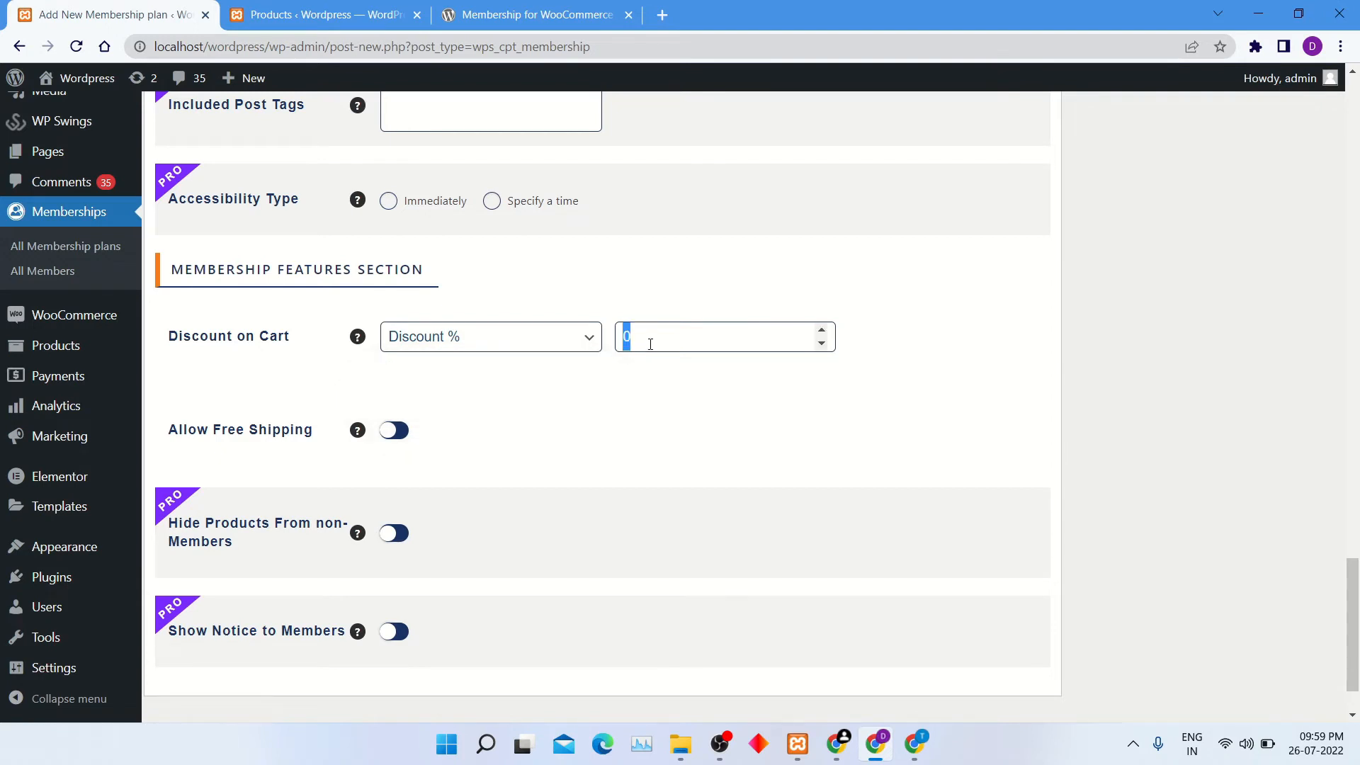
pyautogui.write('10')
# Allow free shipping for the Bronze plan and publish it.
pyautogui.click(395, 430)
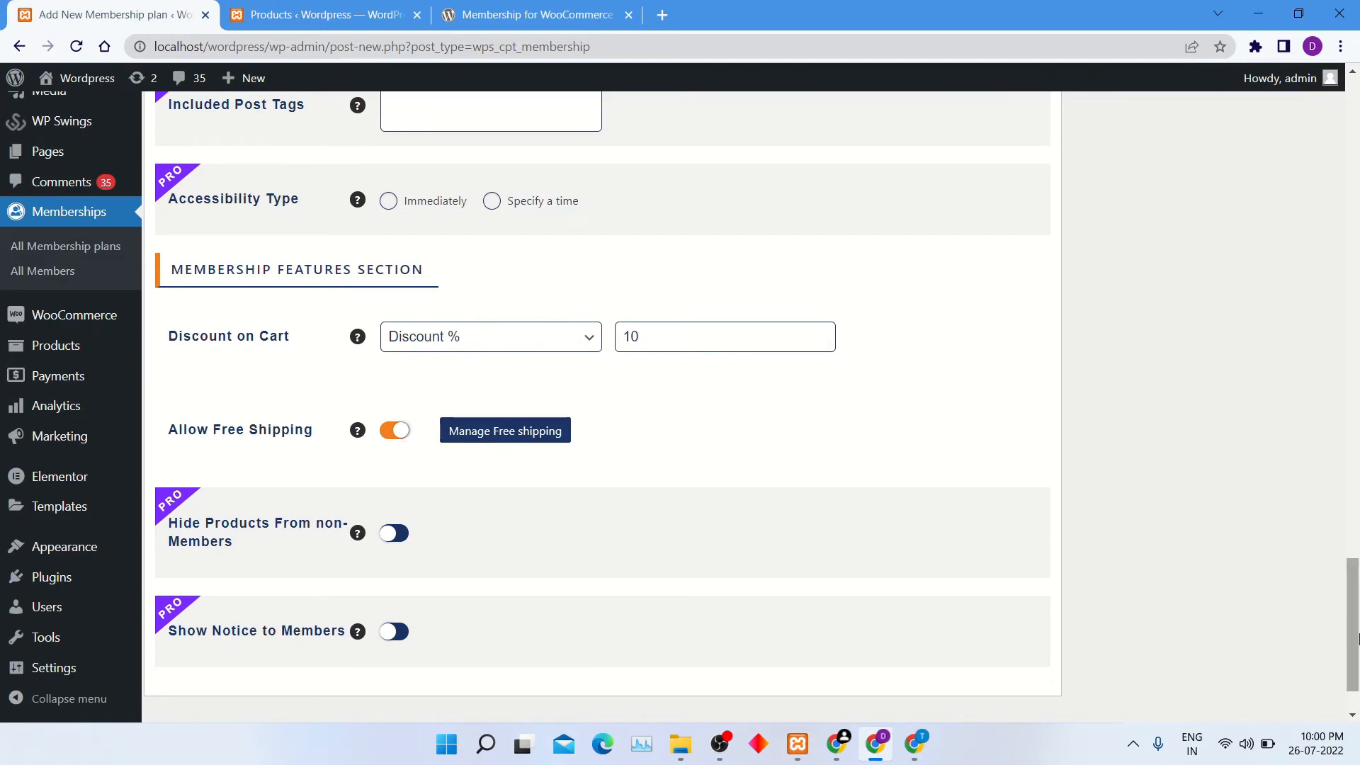
pyautogui.moveTo(1354, 636); pyautogui.dragTo(1354, 144)
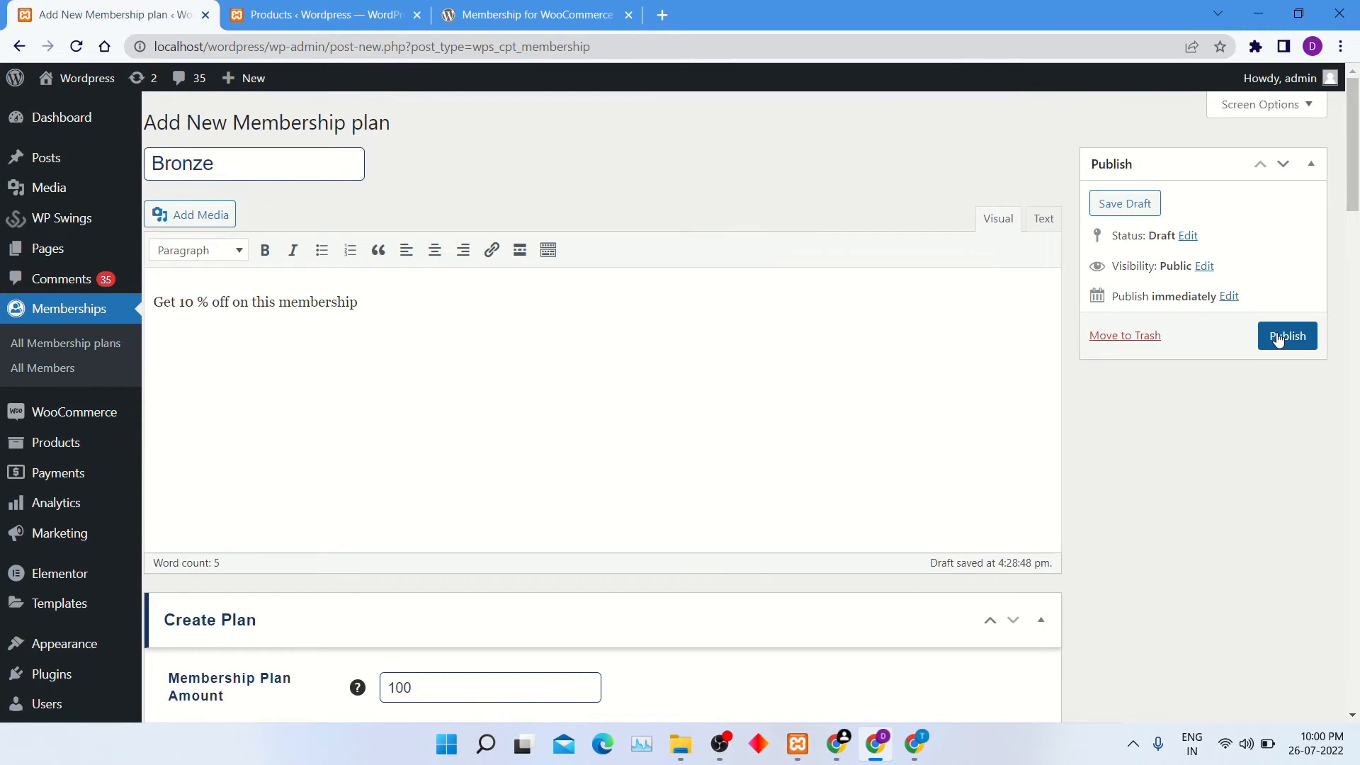
pyautogui.click(1283, 336)
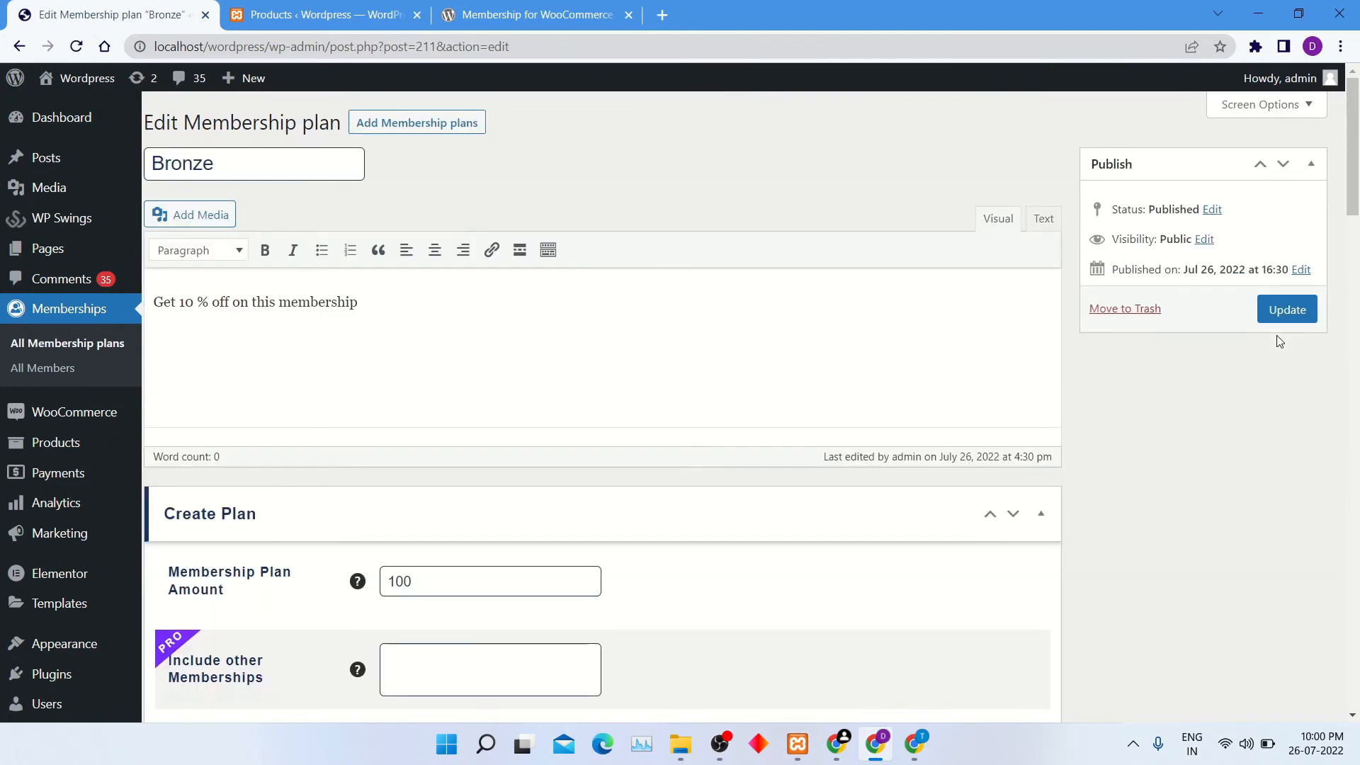
# Review the published plan, view the list of all members and show the list of all membership plans.
pyautogui.scroll(-1, 630, 398)
pyautogui.scroll(1, 631, 397)
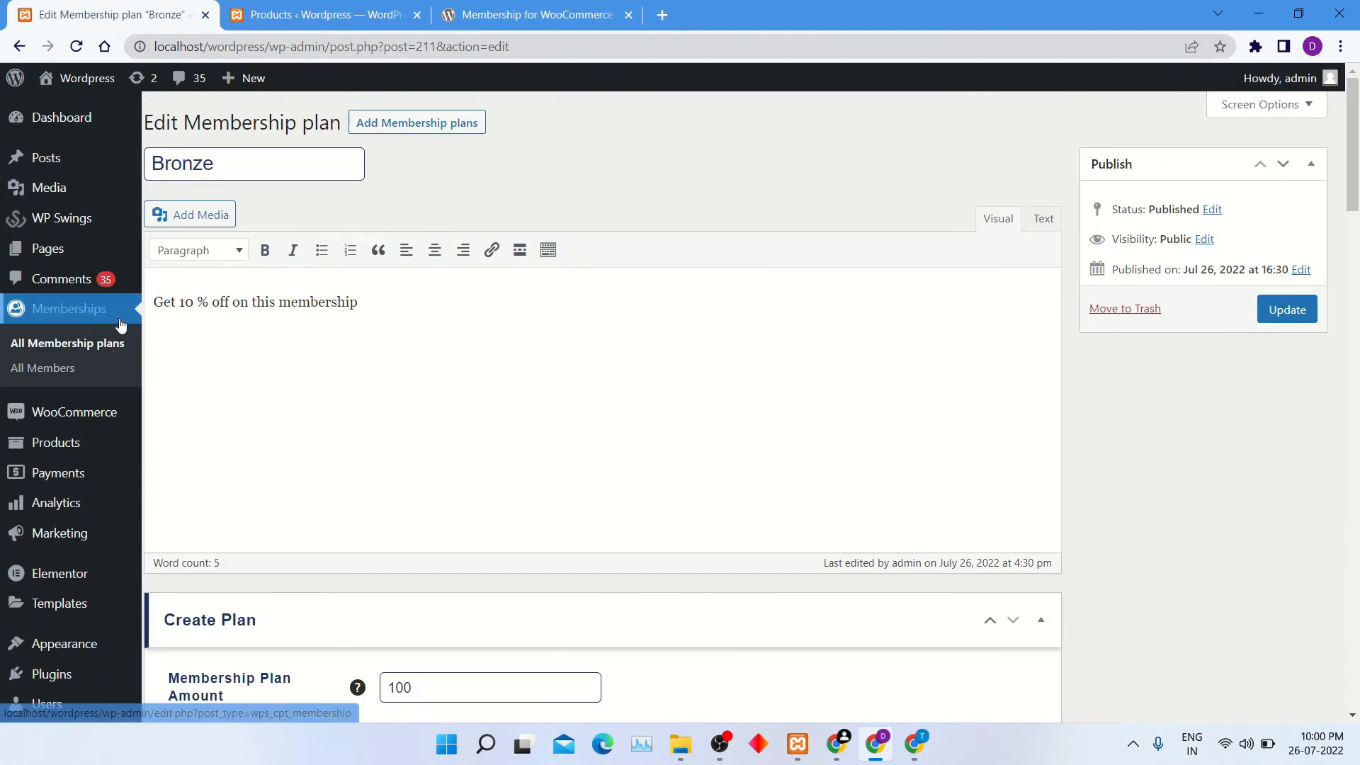
pyautogui.click(62, 384)
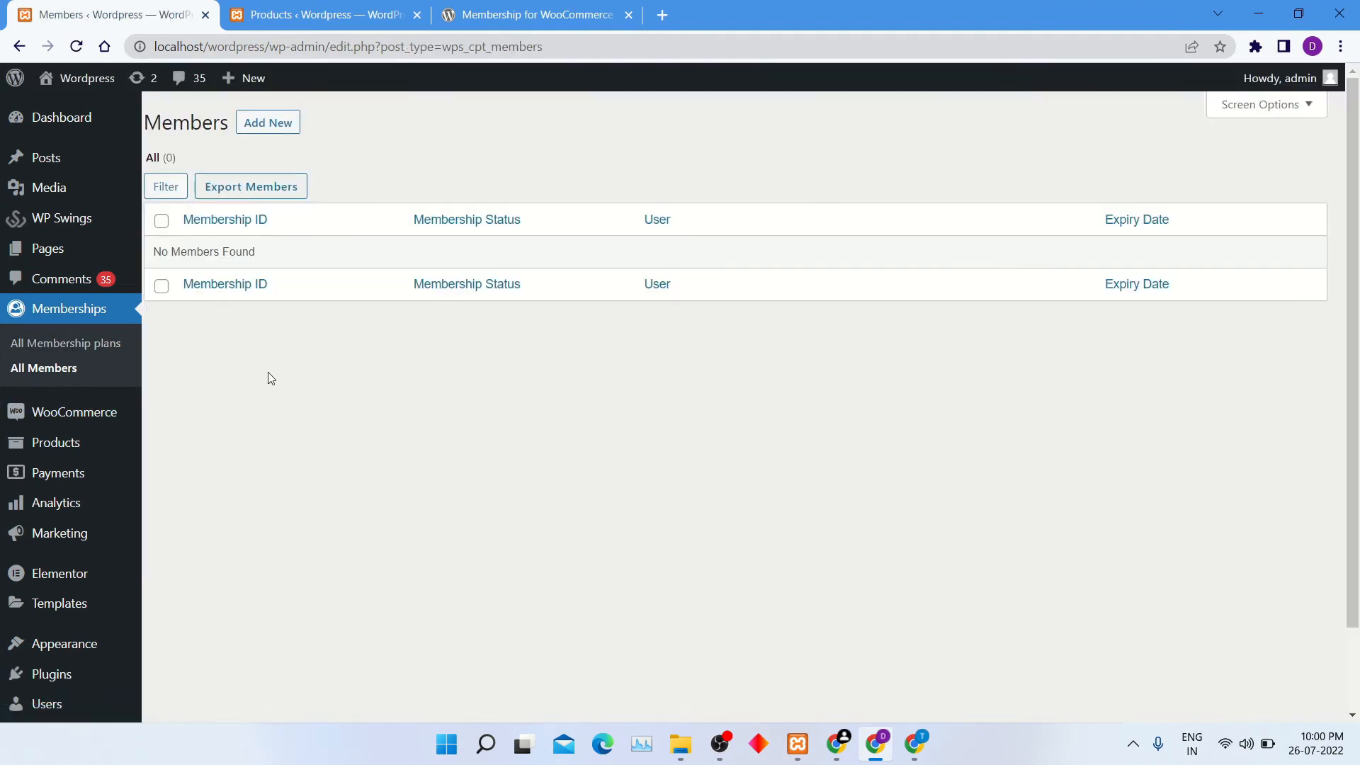
pyautogui.click(96, 341)
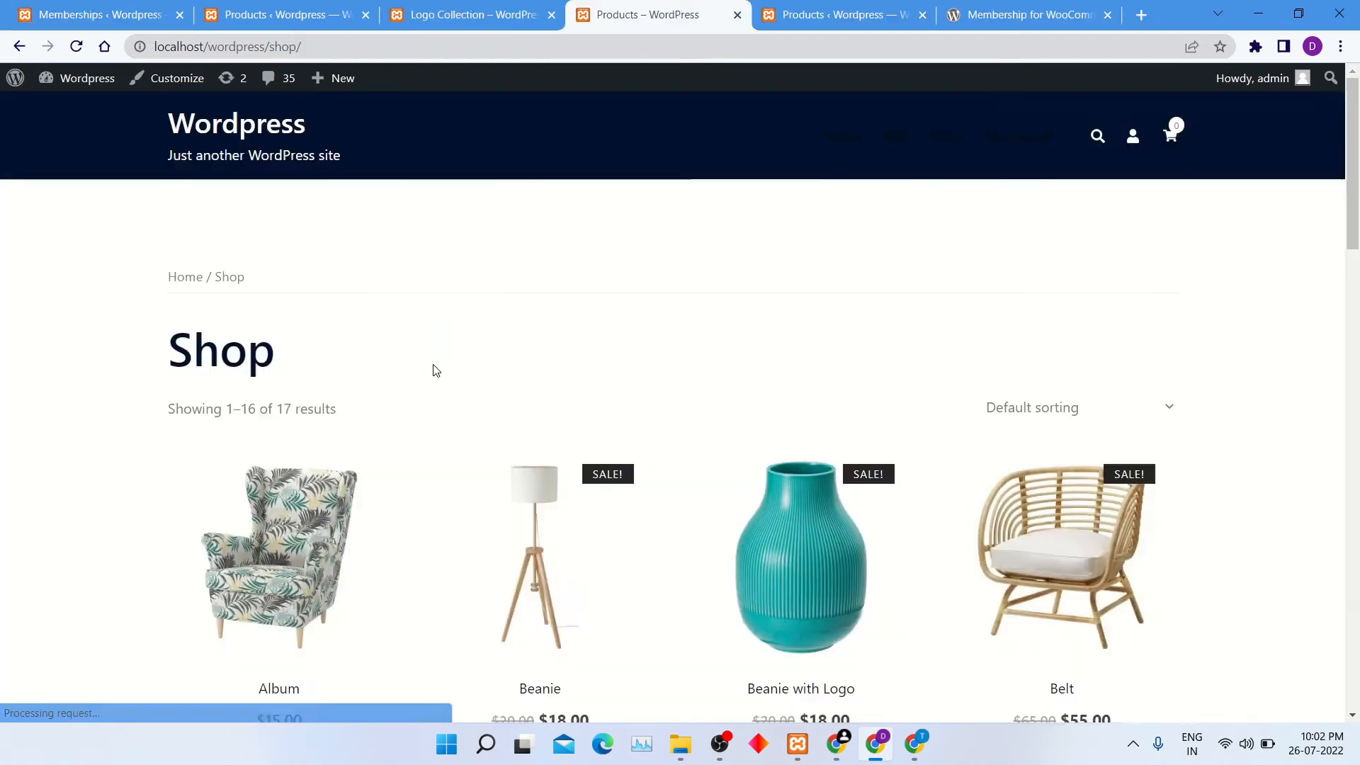
# Find the Logo Collection membership product on the store's shop page, reloading the page once, and view its details.
pyautogui.scroll(-3, 431, 361)
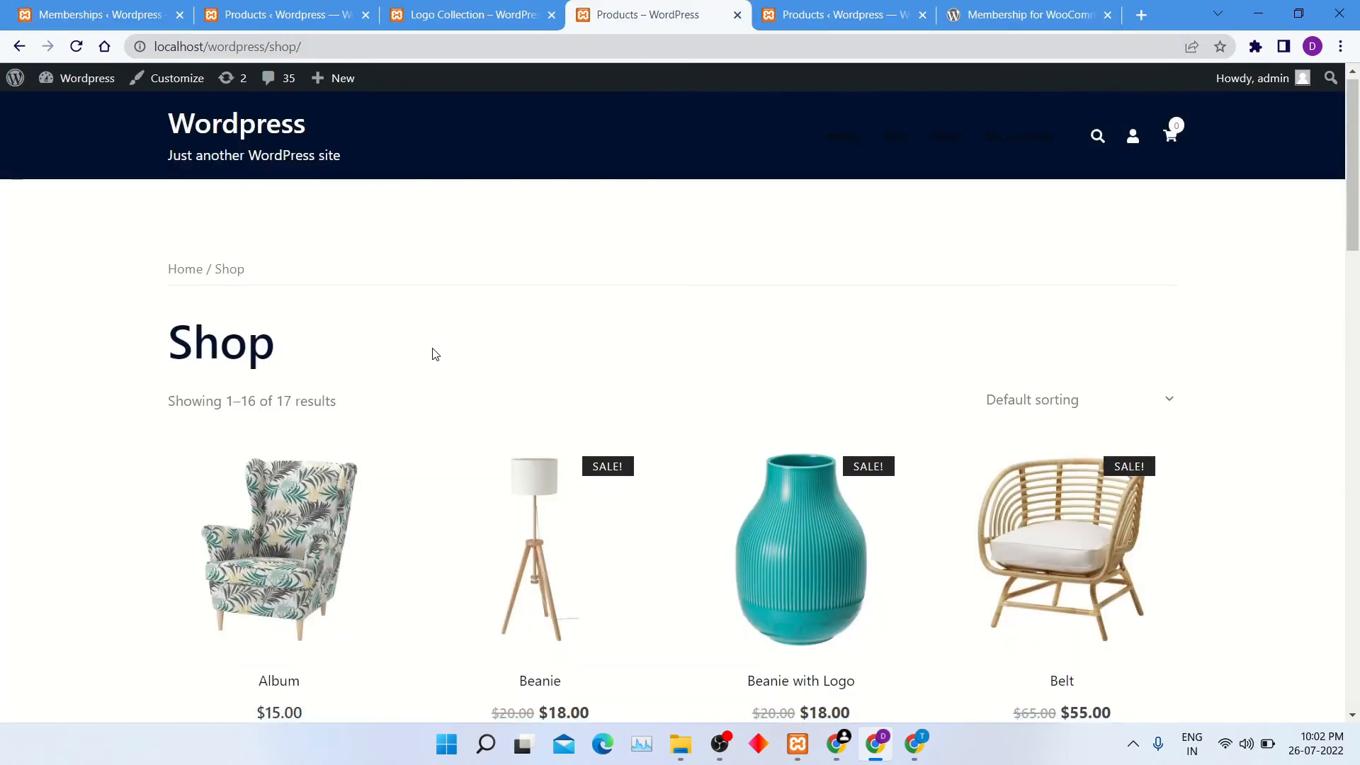
pyautogui.scroll(-5, 475, 466)
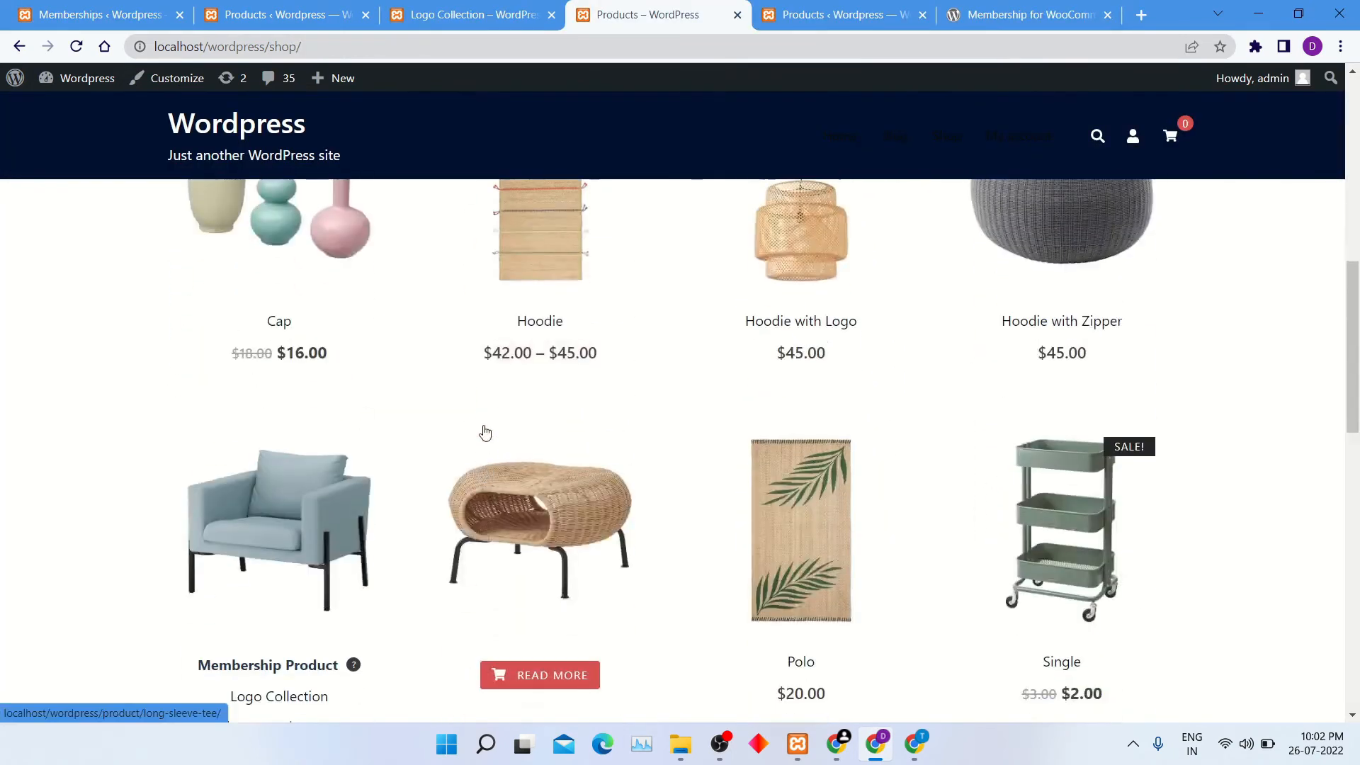
pyautogui.scroll(-2, 486, 431)
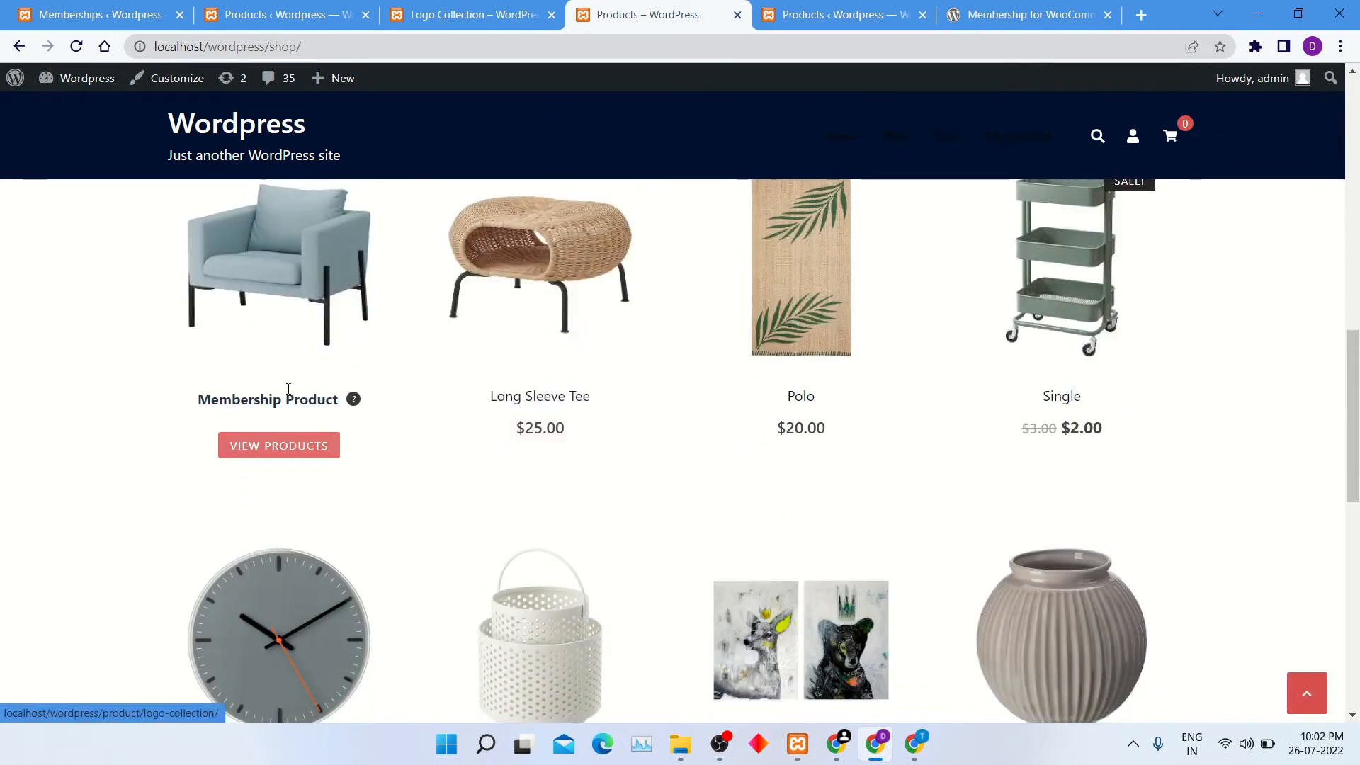
pyautogui.scroll(1, 304, 370)
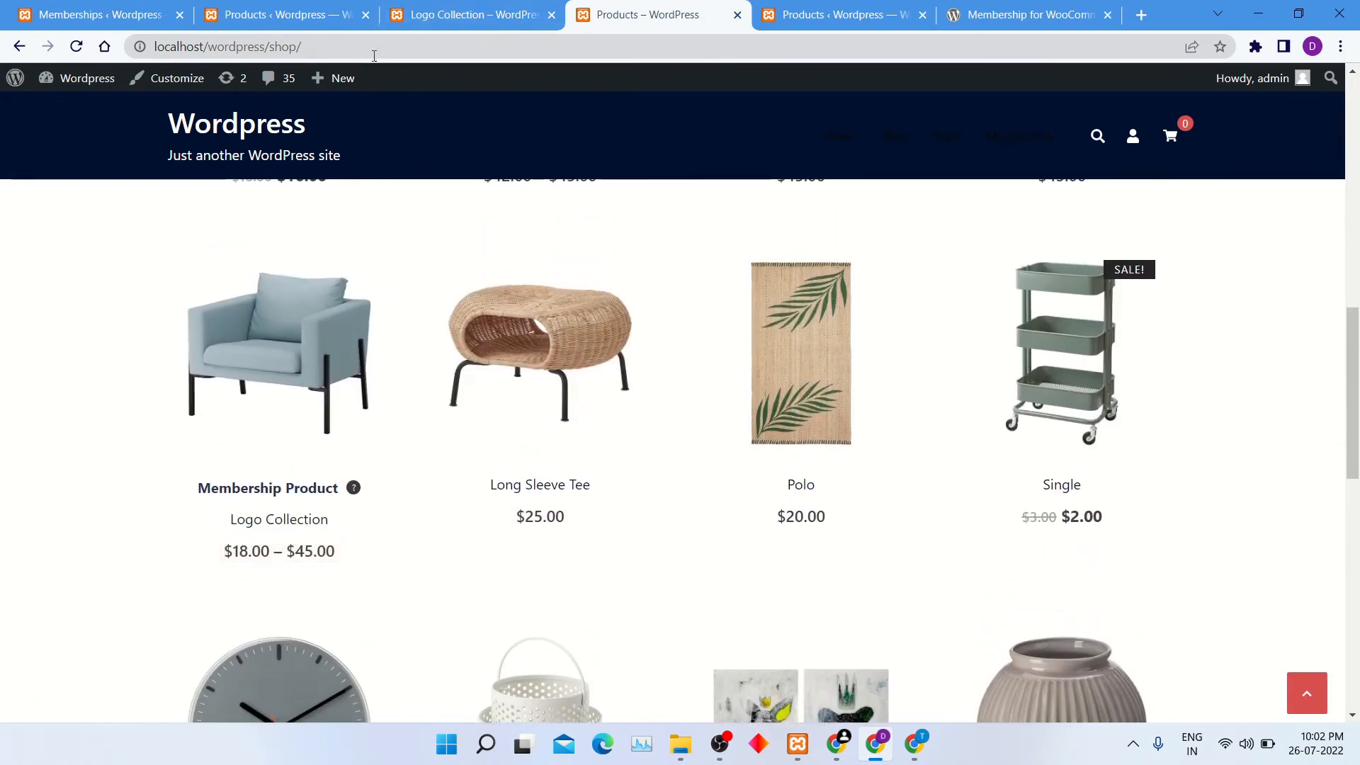
pyautogui.click(357, 47)
pyautogui.press('Return')
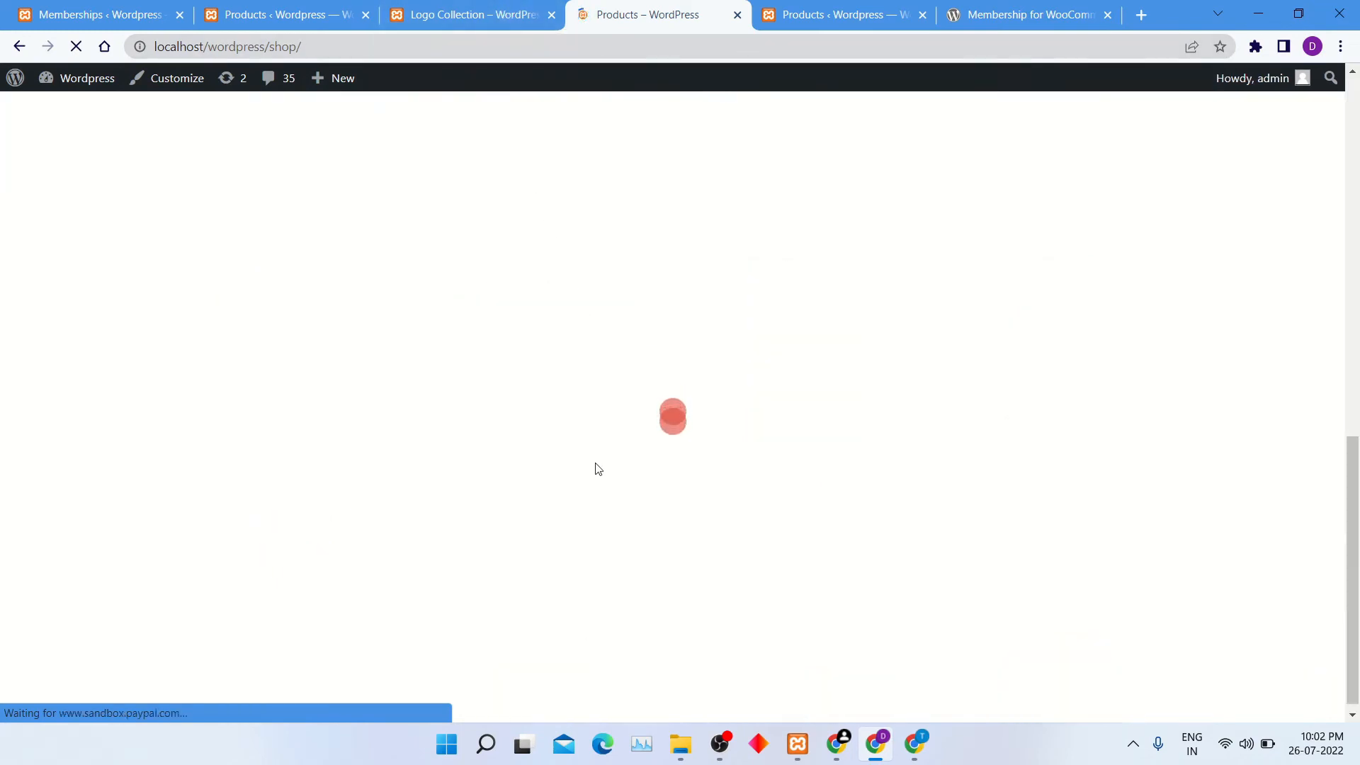
pyautogui.moveTo(236, 445)
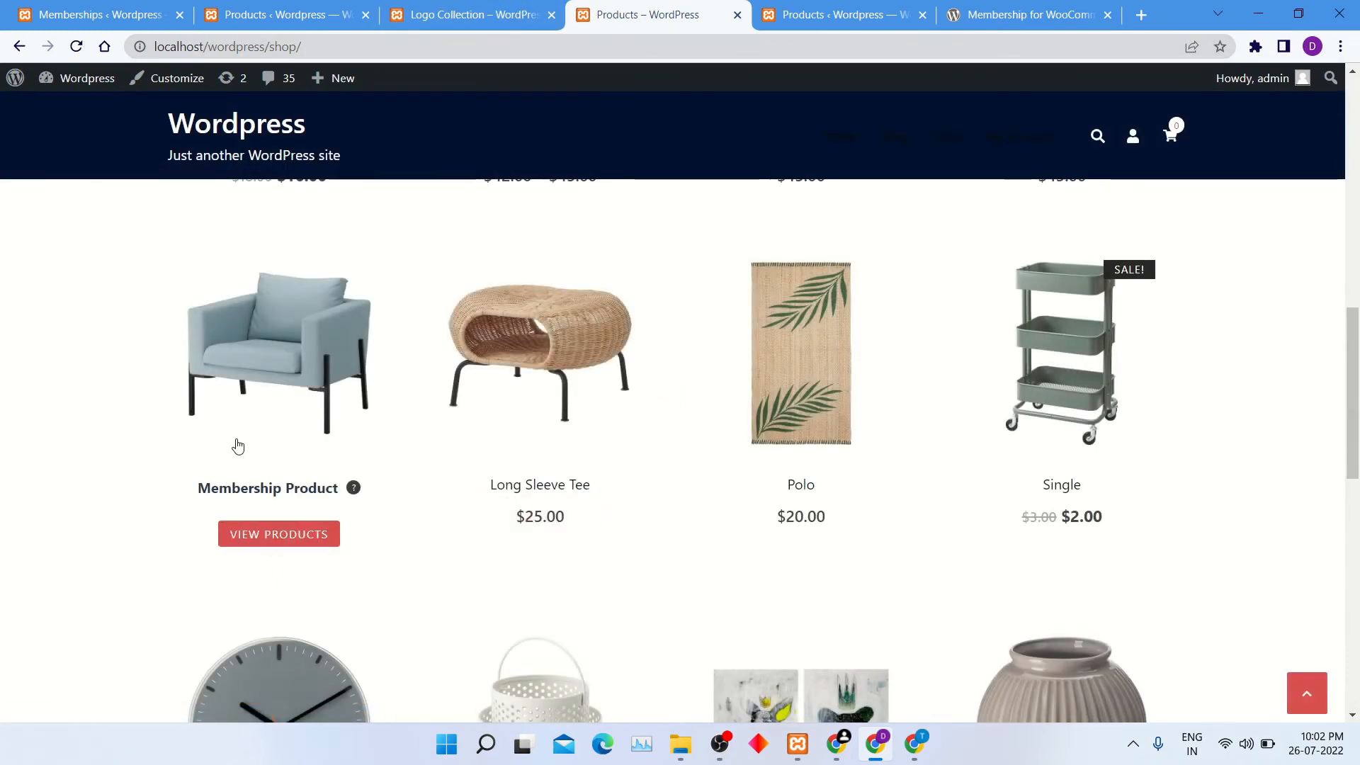
pyautogui.click(305, 538)
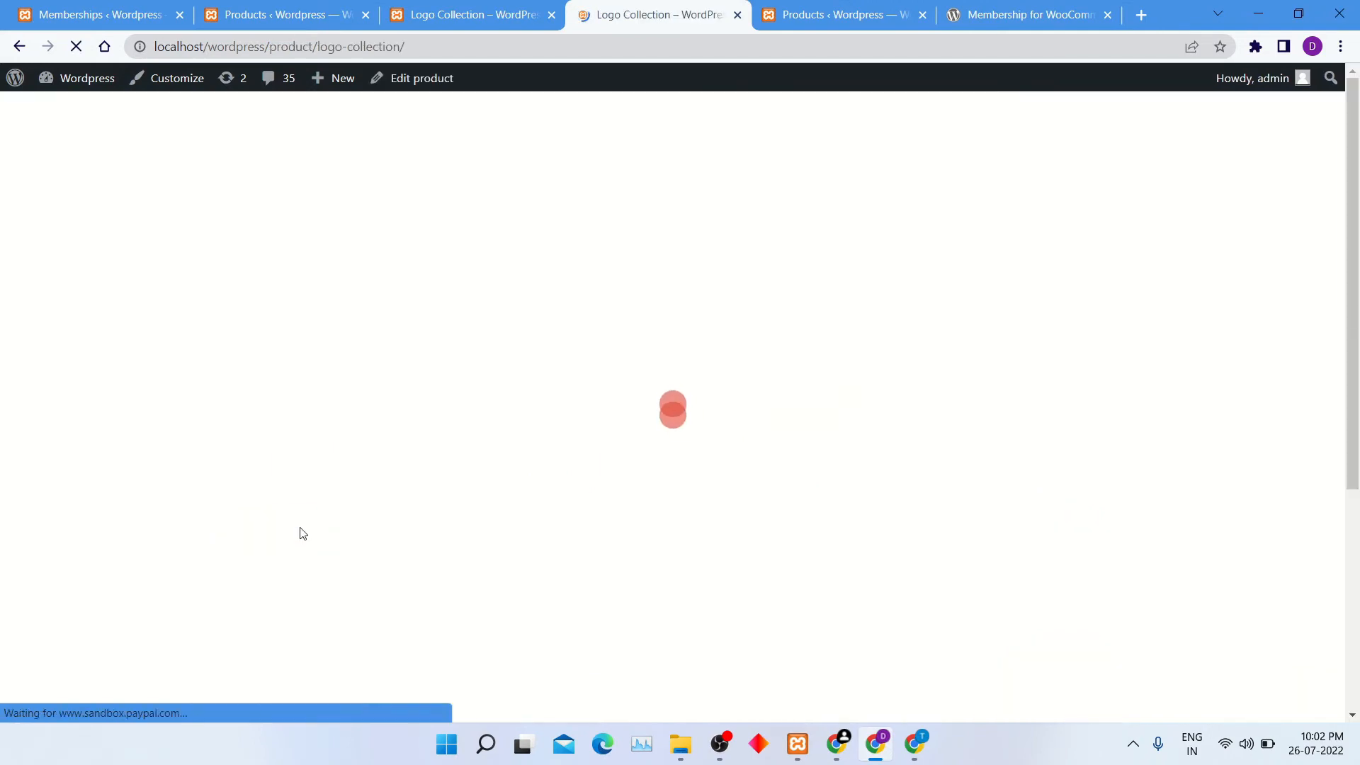
# Choose to become a Bronze member from the Logo Collection product and buy the Bronze membership.
pyautogui.scroll(-5, 784, 405)
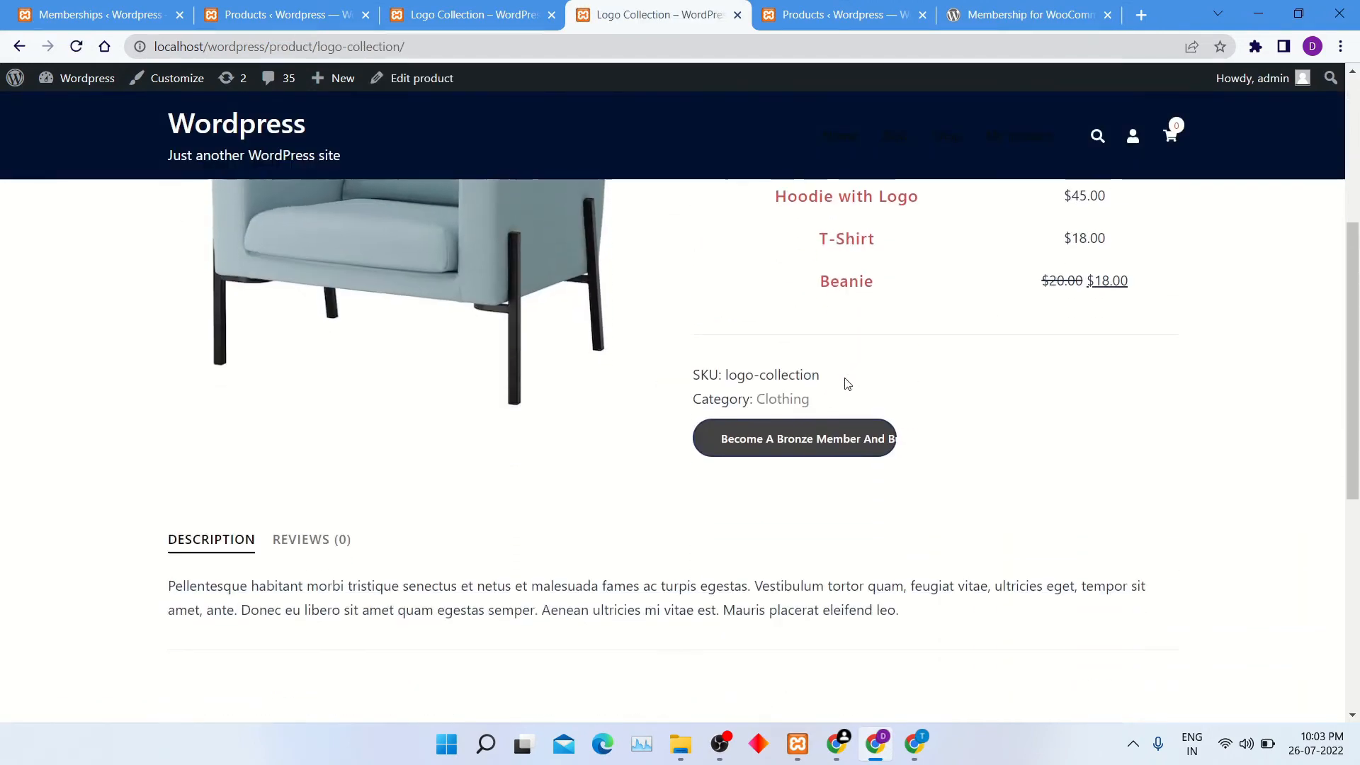
pyautogui.click(848, 433)
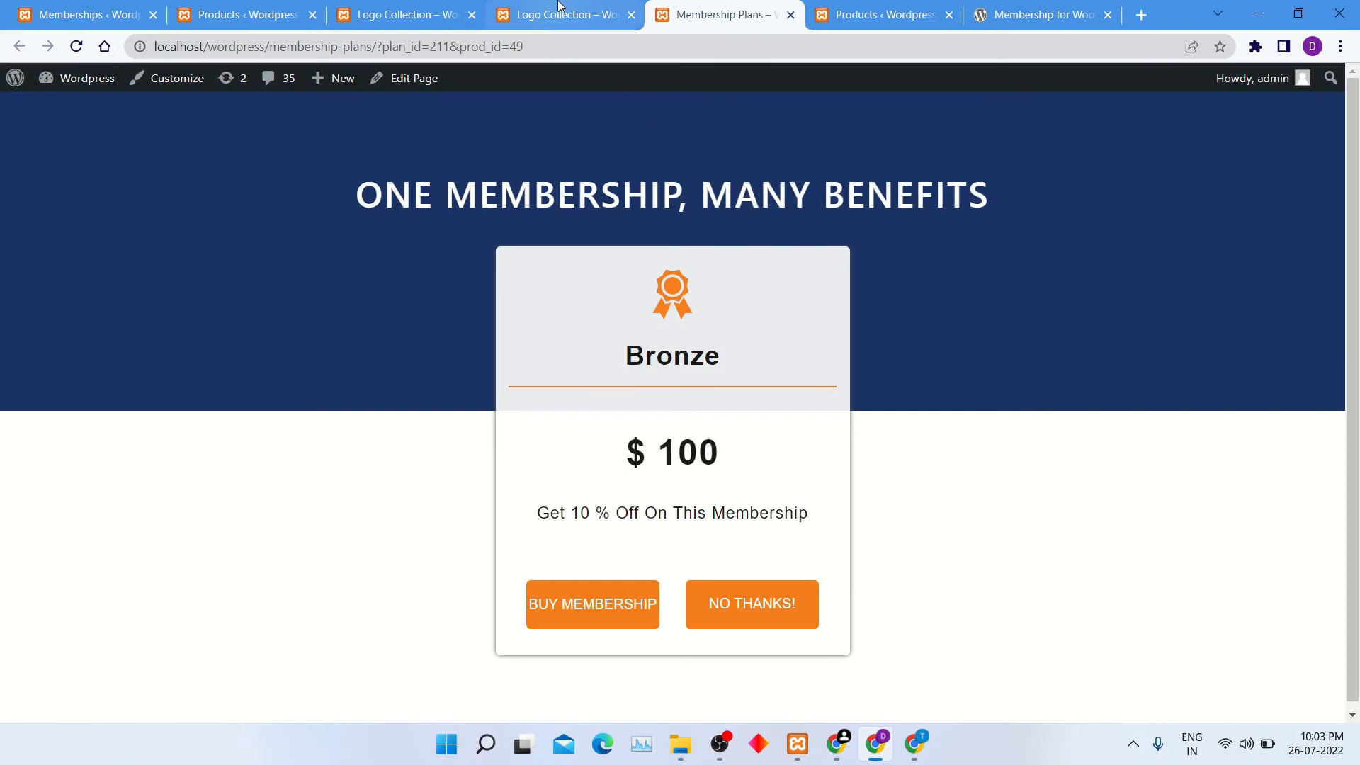
pyautogui.click(605, 603)
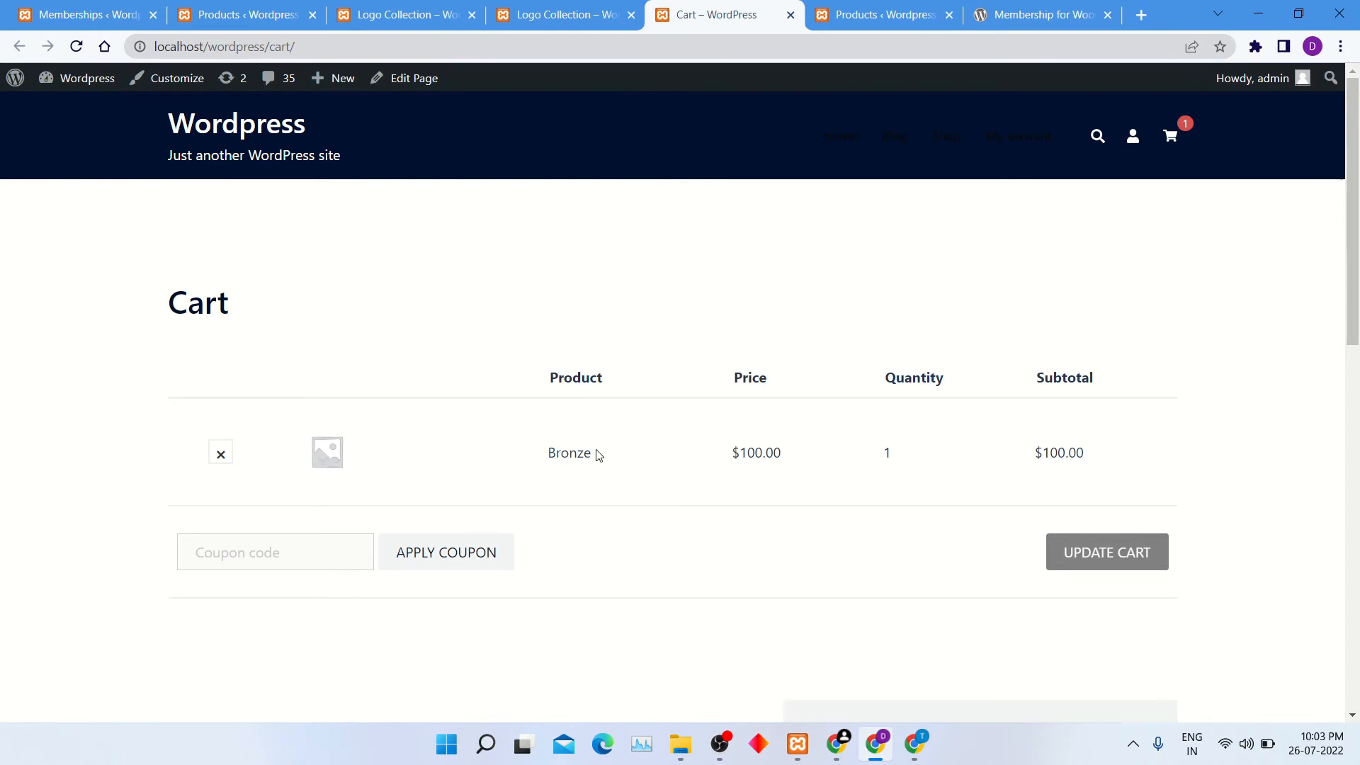
# Review the Bronze membership in the cart and proceed to checkout.
pyautogui.moveTo(538, 460); pyautogui.dragTo(600, 461)
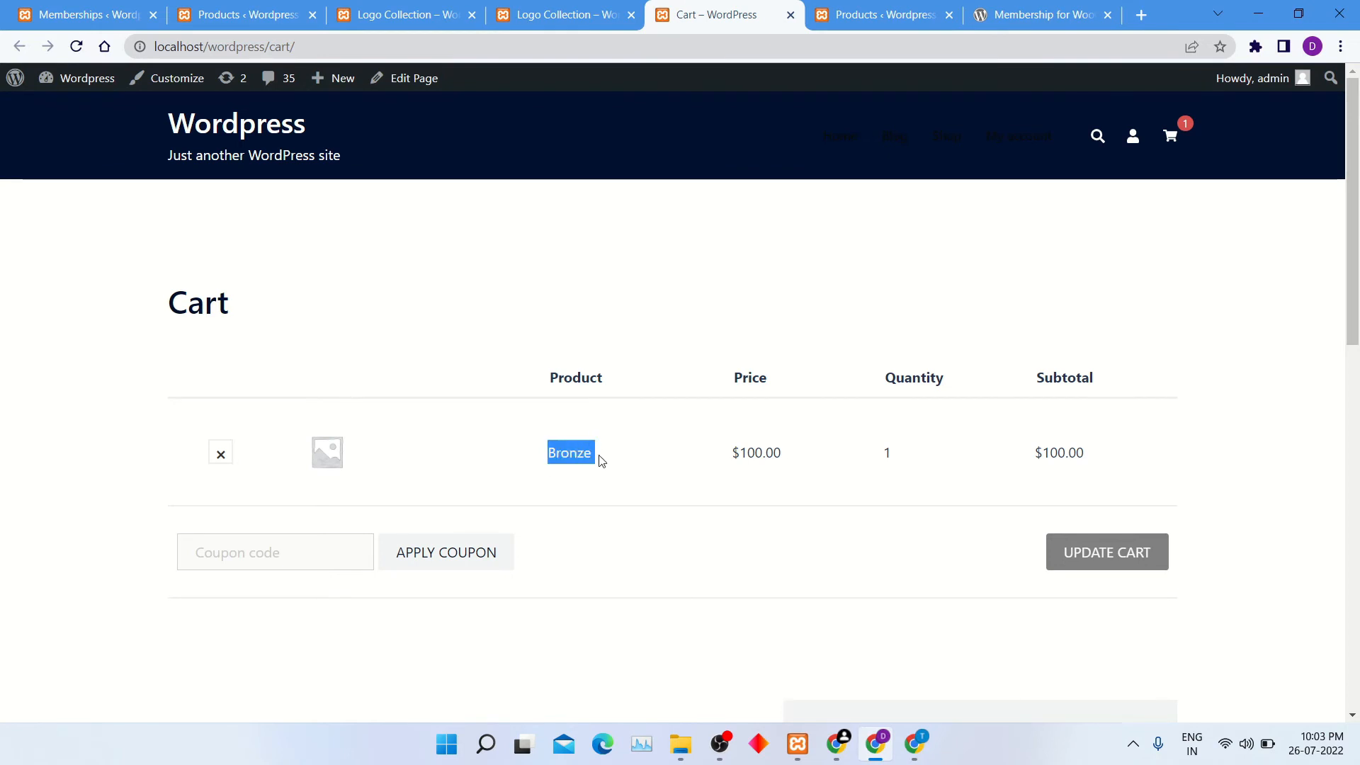
pyautogui.click(634, 500)
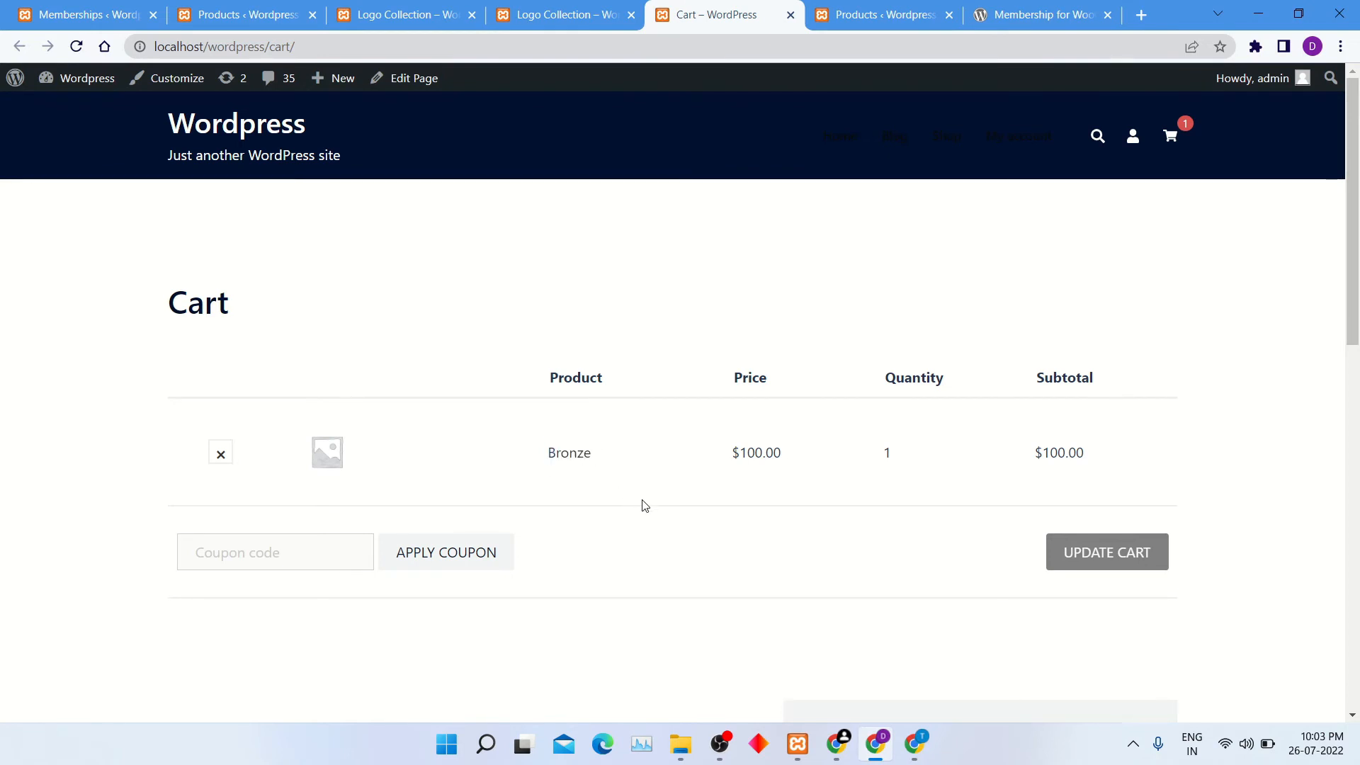
pyautogui.scroll(-6, 644, 505)
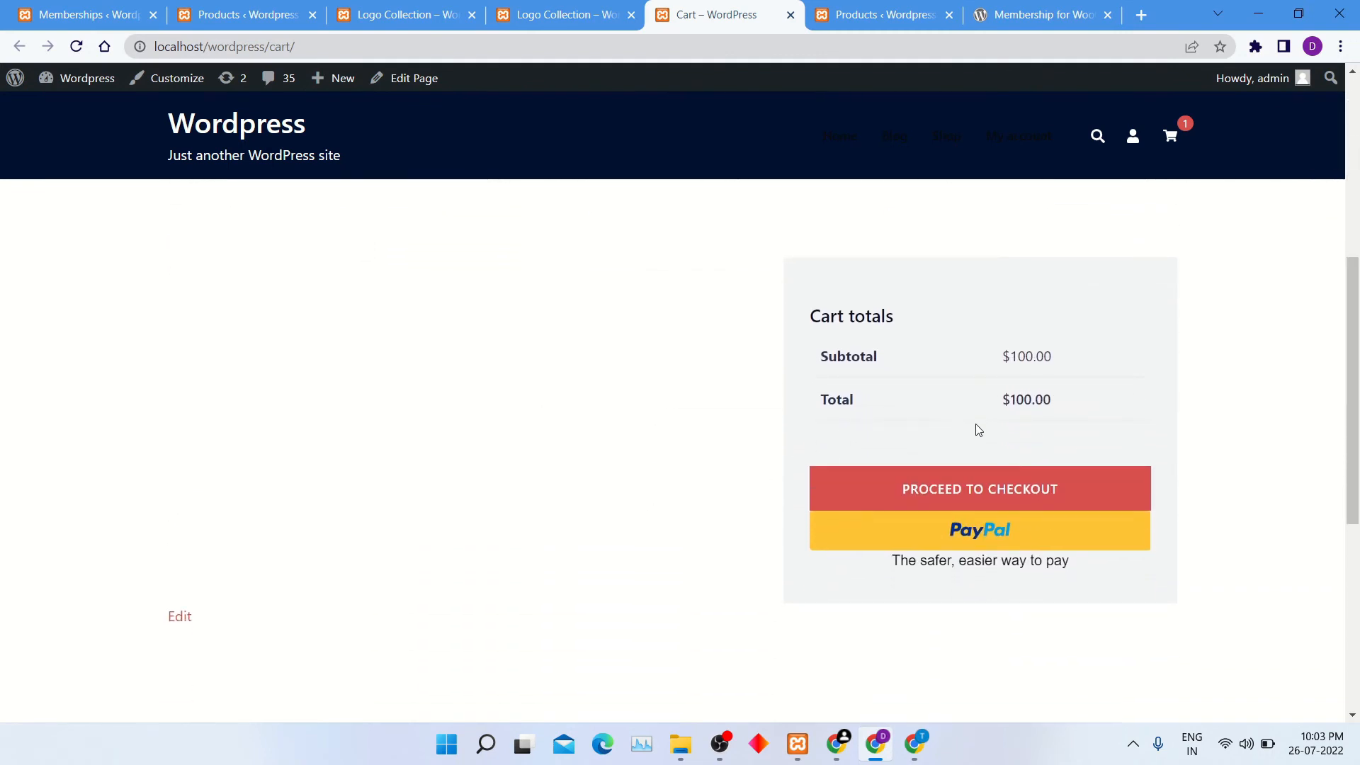
pyautogui.click(1009, 502)
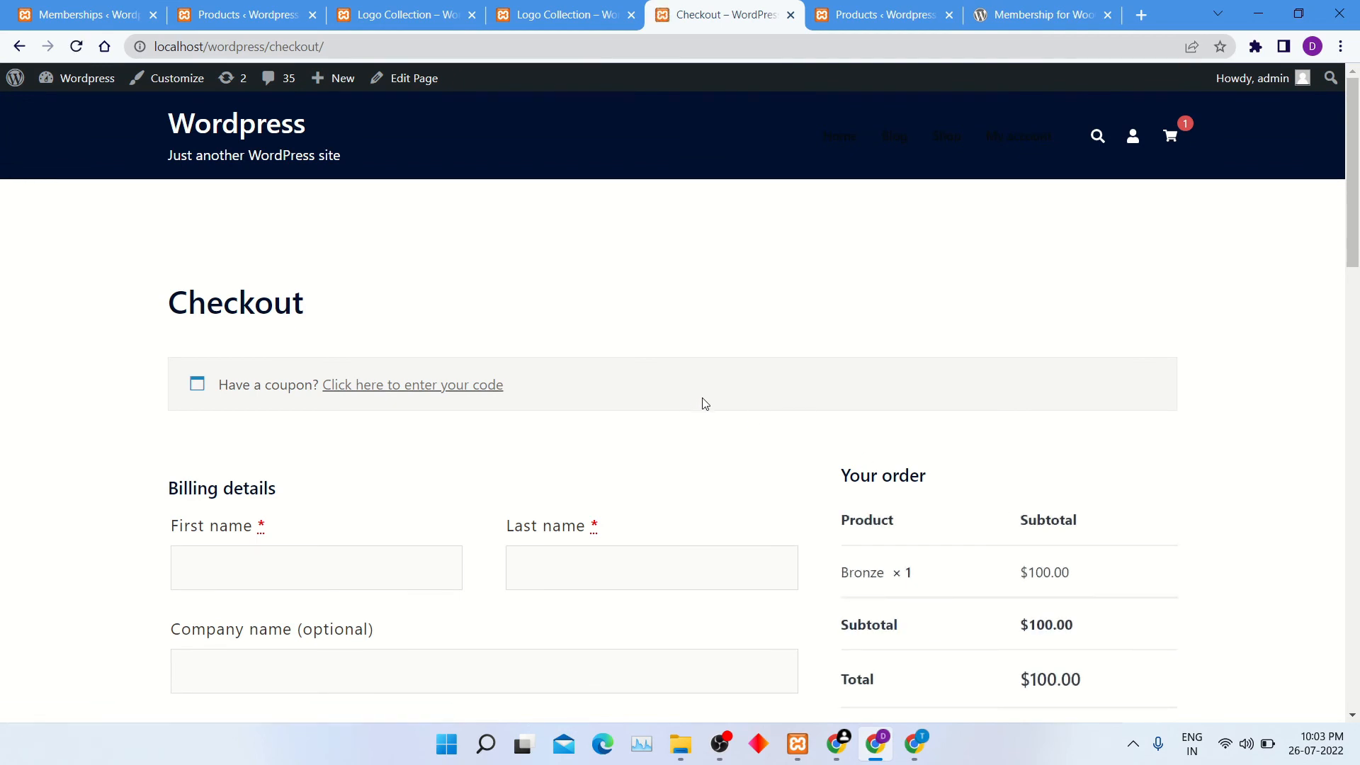
# Enter the customer's first name and last name in the billing details.
pyautogui.scroll(-3, 701, 418)
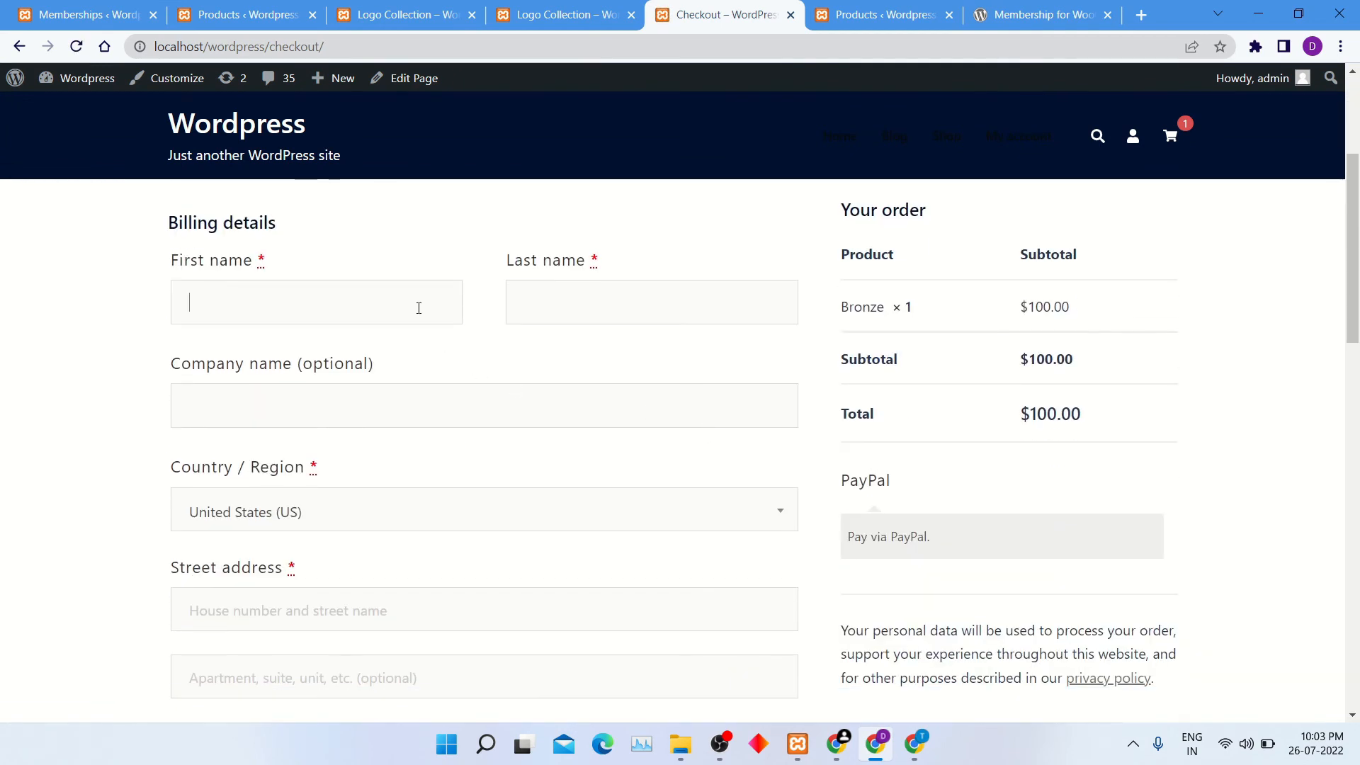
pyautogui.click(418, 309)
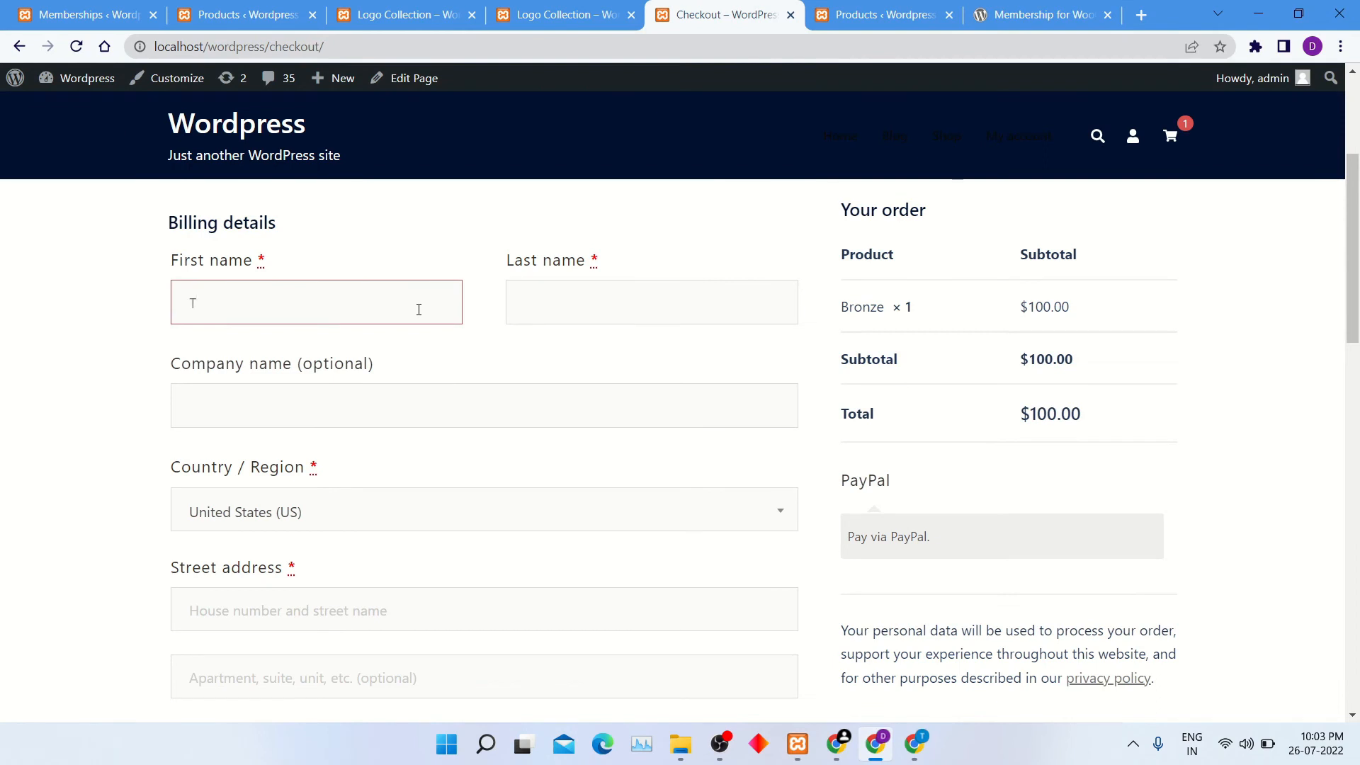
pyautogui.press('Tab')
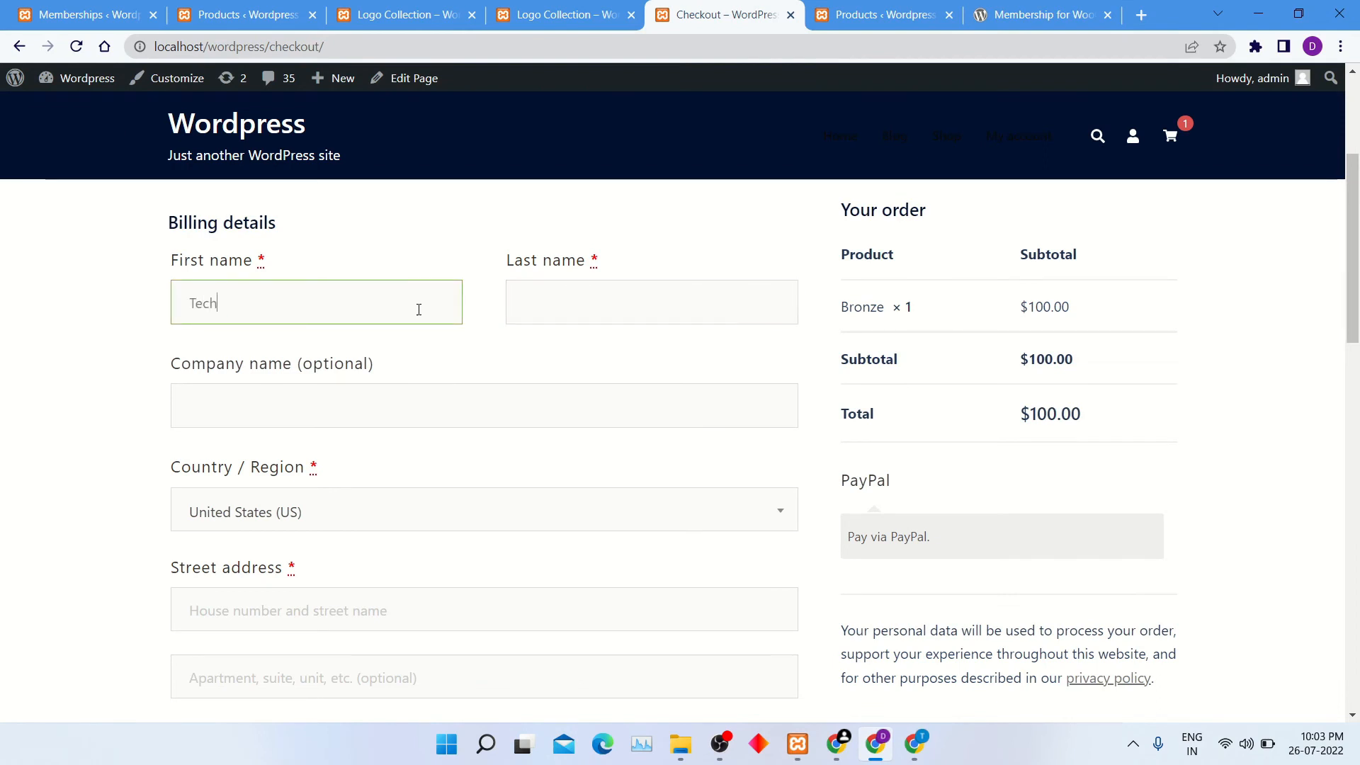
pyautogui.write('Chimp')
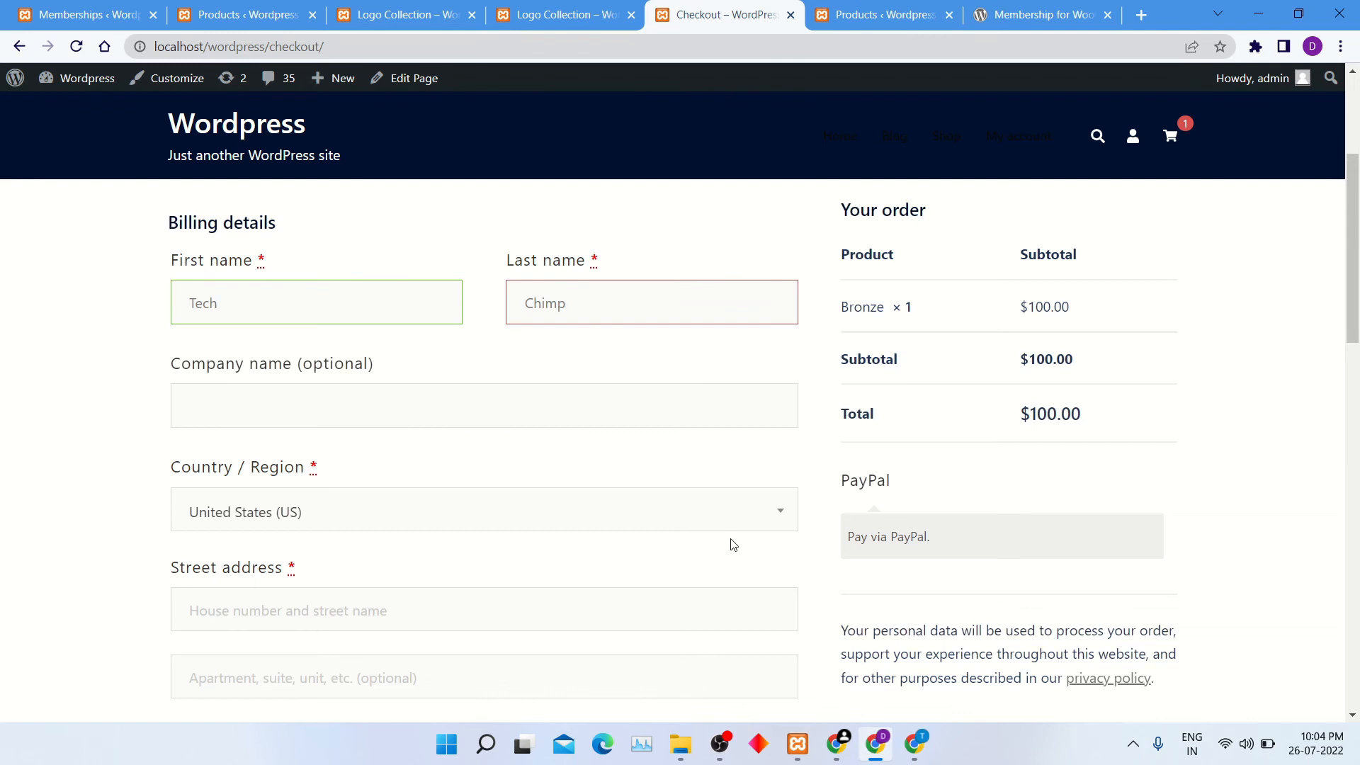
# Enter the billing street address and look over the remaining billing fields and payment options.
pyautogui.scroll(-2, 695, 570)
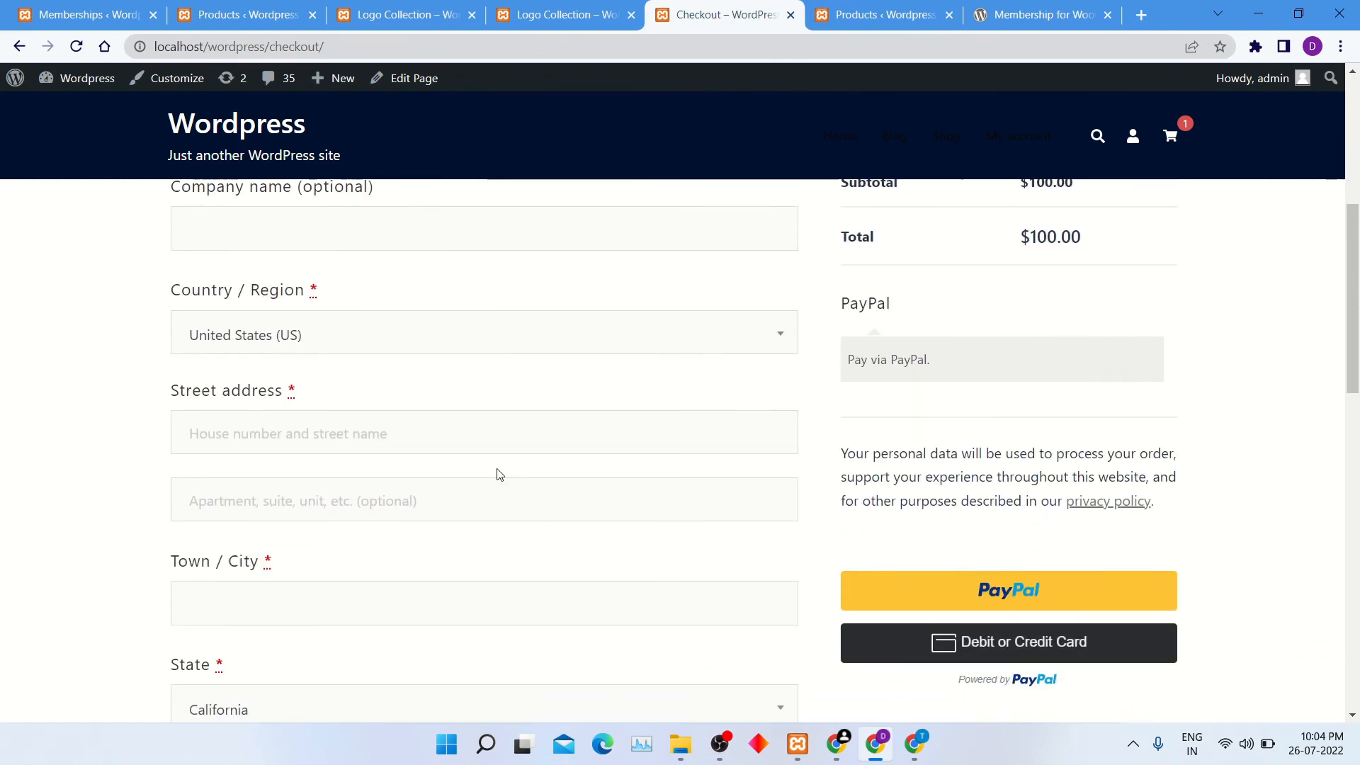
pyautogui.click(450, 442)
pyautogui.write('1234')
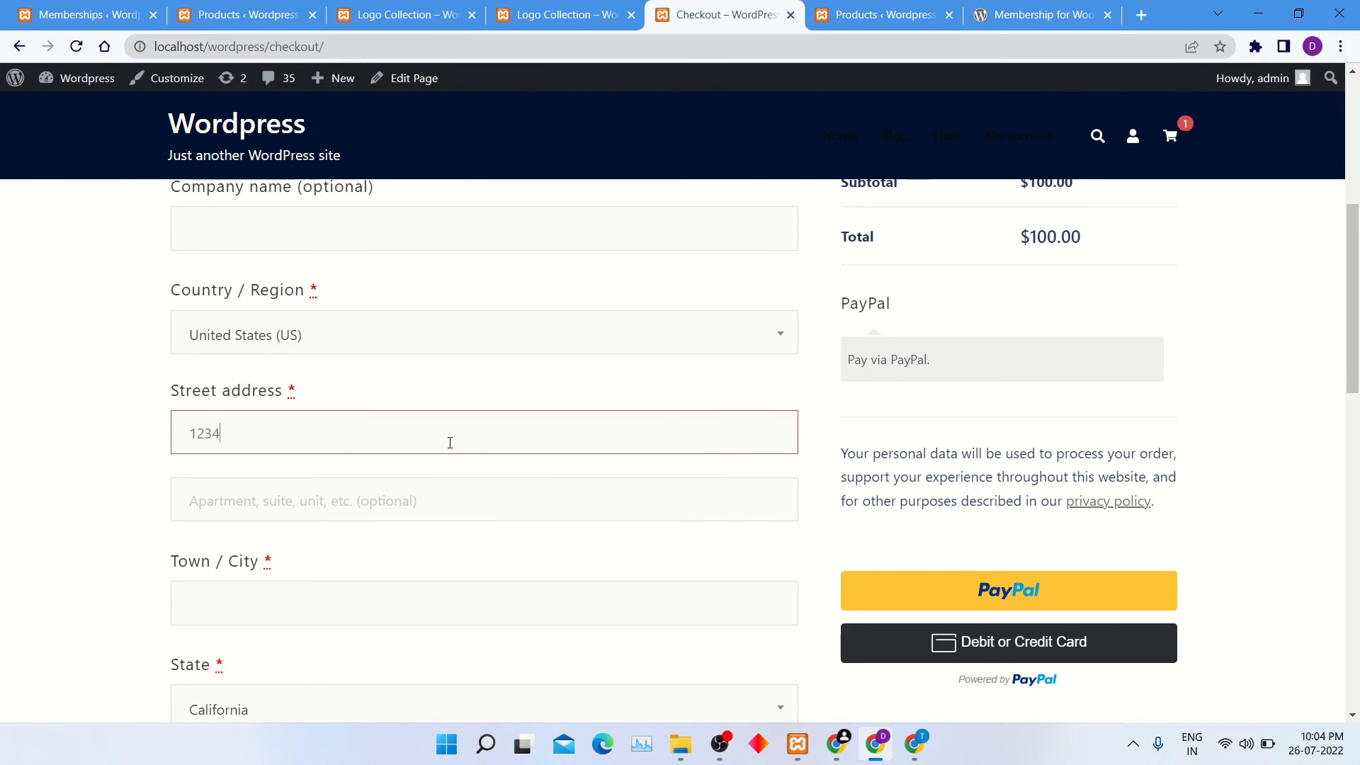
pyautogui.scroll(-2, 450, 442)
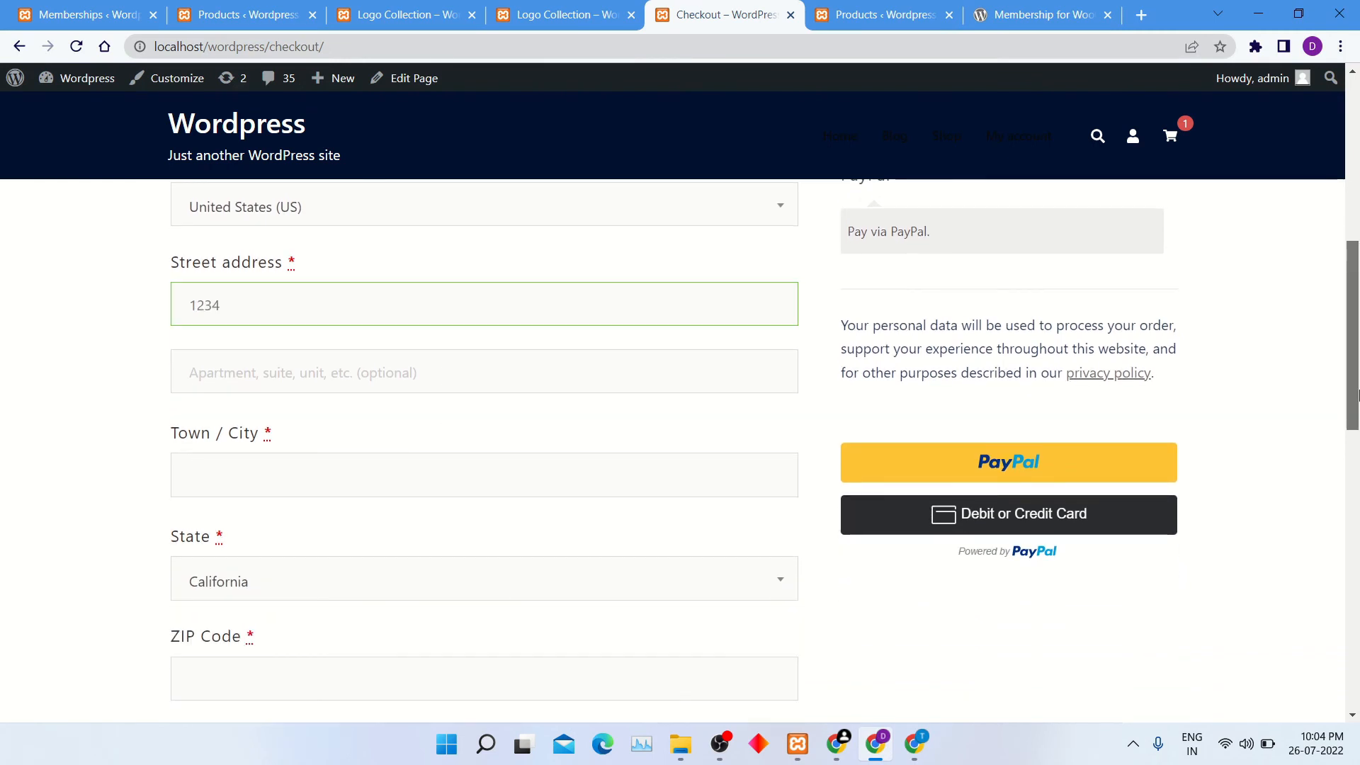
pyautogui.scroll(1, 1358, 395)
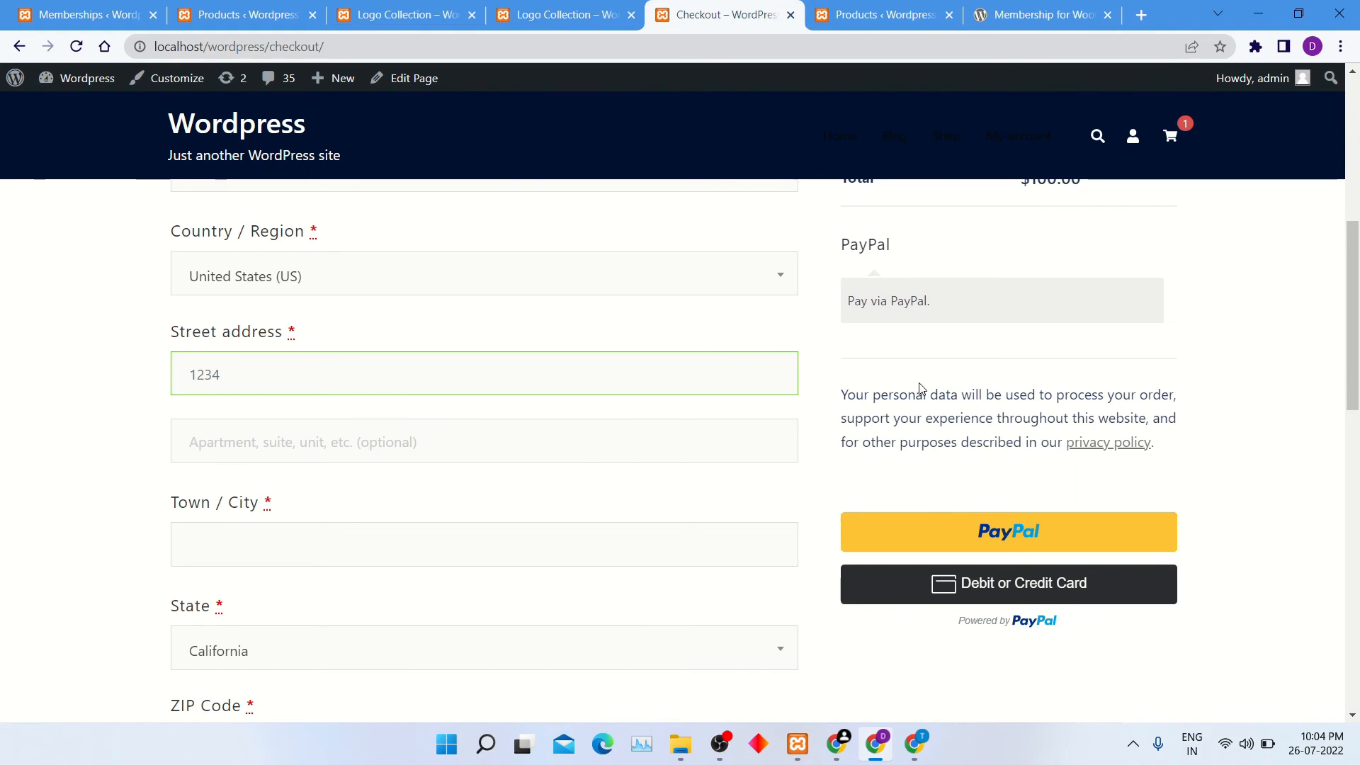
# Return to the Logo Collection product page and review its grouped products and membership offer.
pyautogui.click(553, 16)
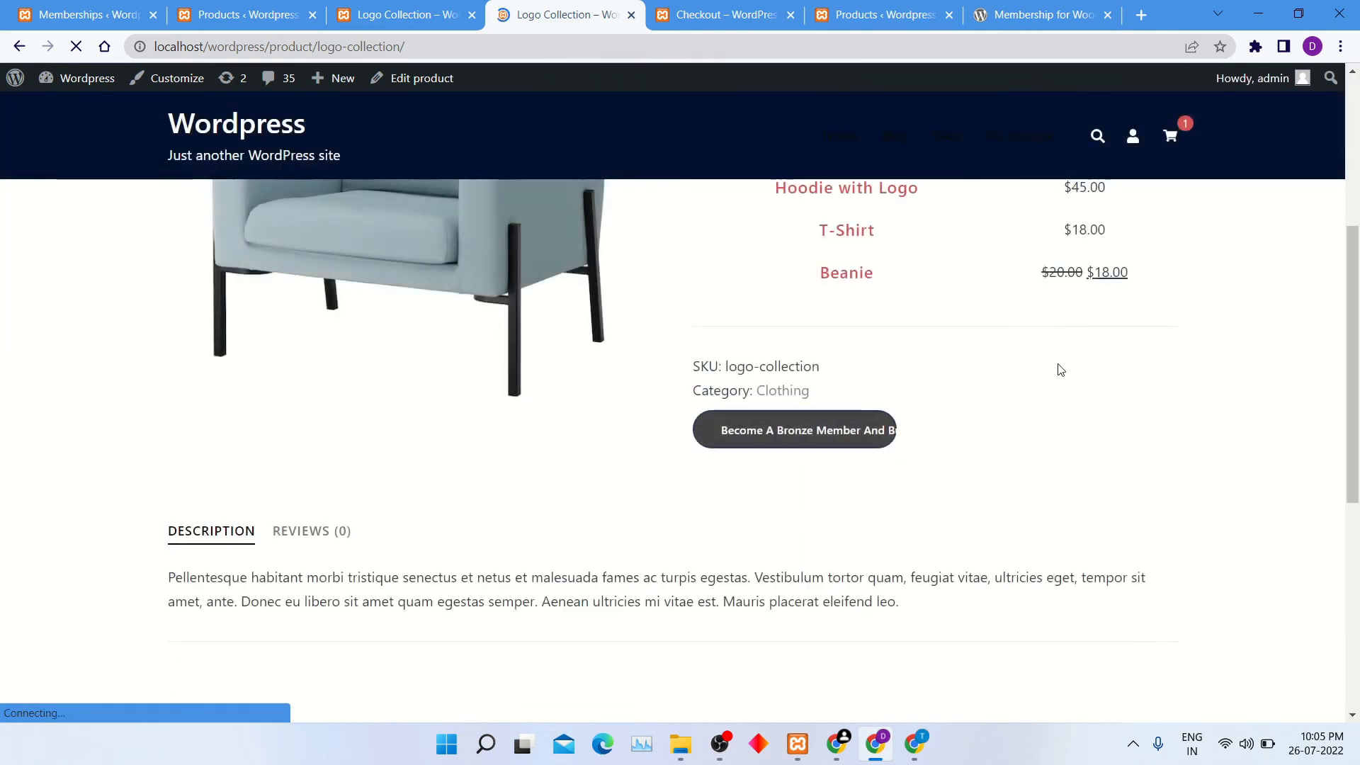
pyautogui.scroll(-3, 1056, 368)
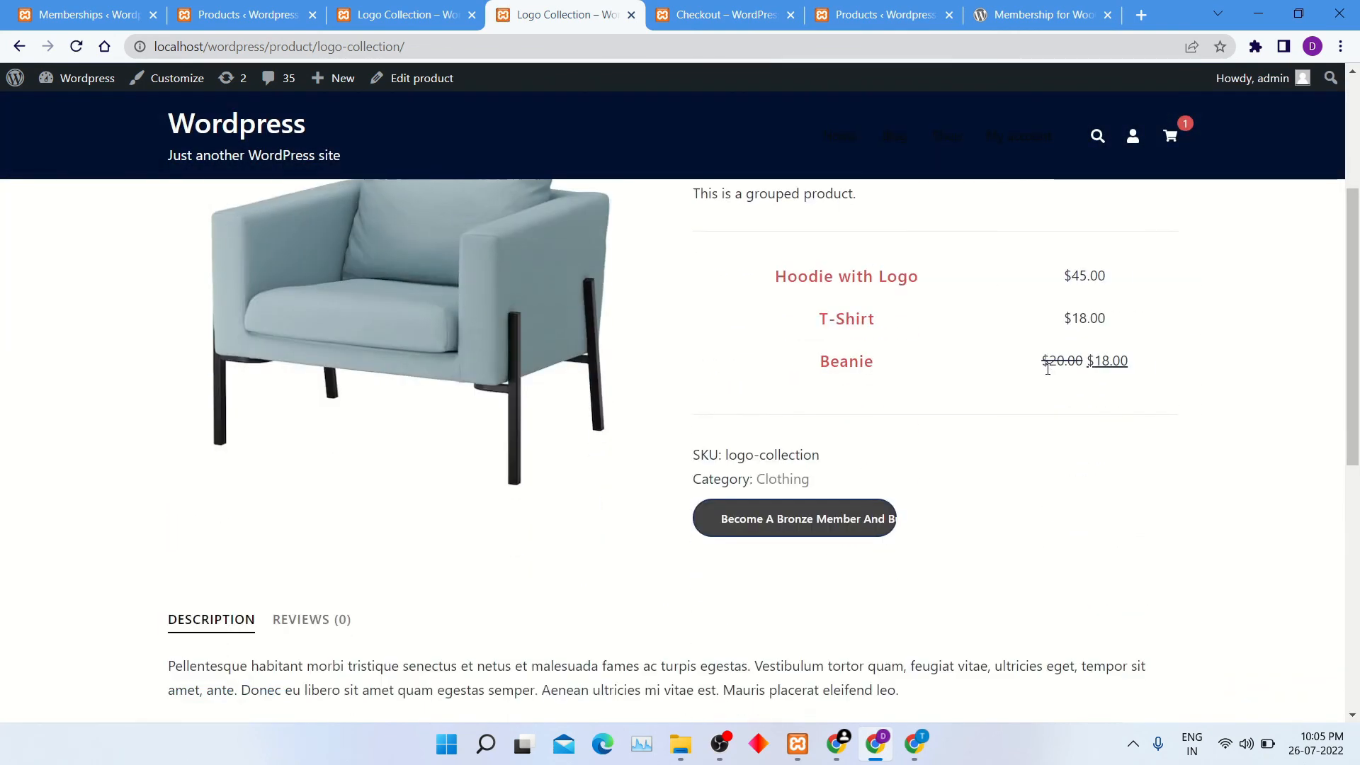
pyautogui.scroll(3, 1036, 372)
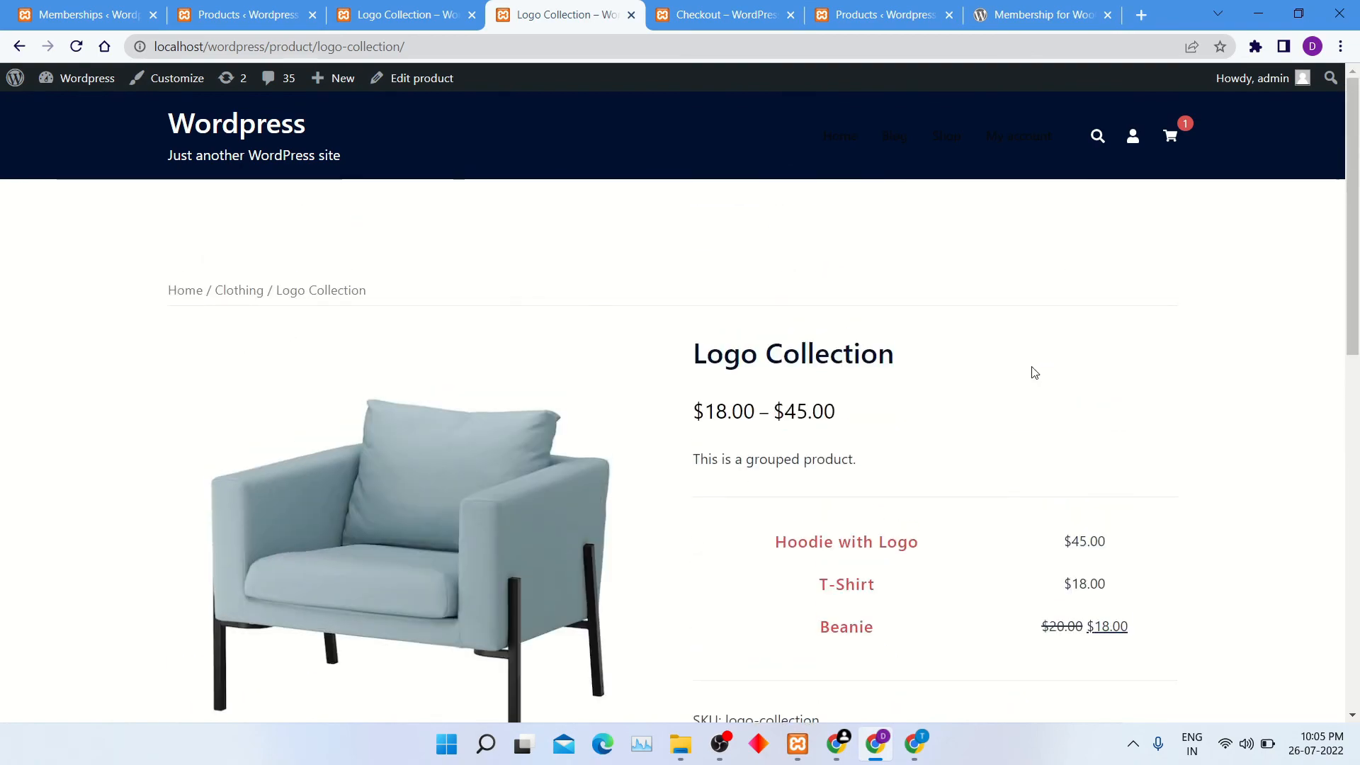
# View the Membership for WooCommerce plugin's details on WordPress.org.
pyautogui.click(1041, 14)
pyautogui.click(1084, 469)
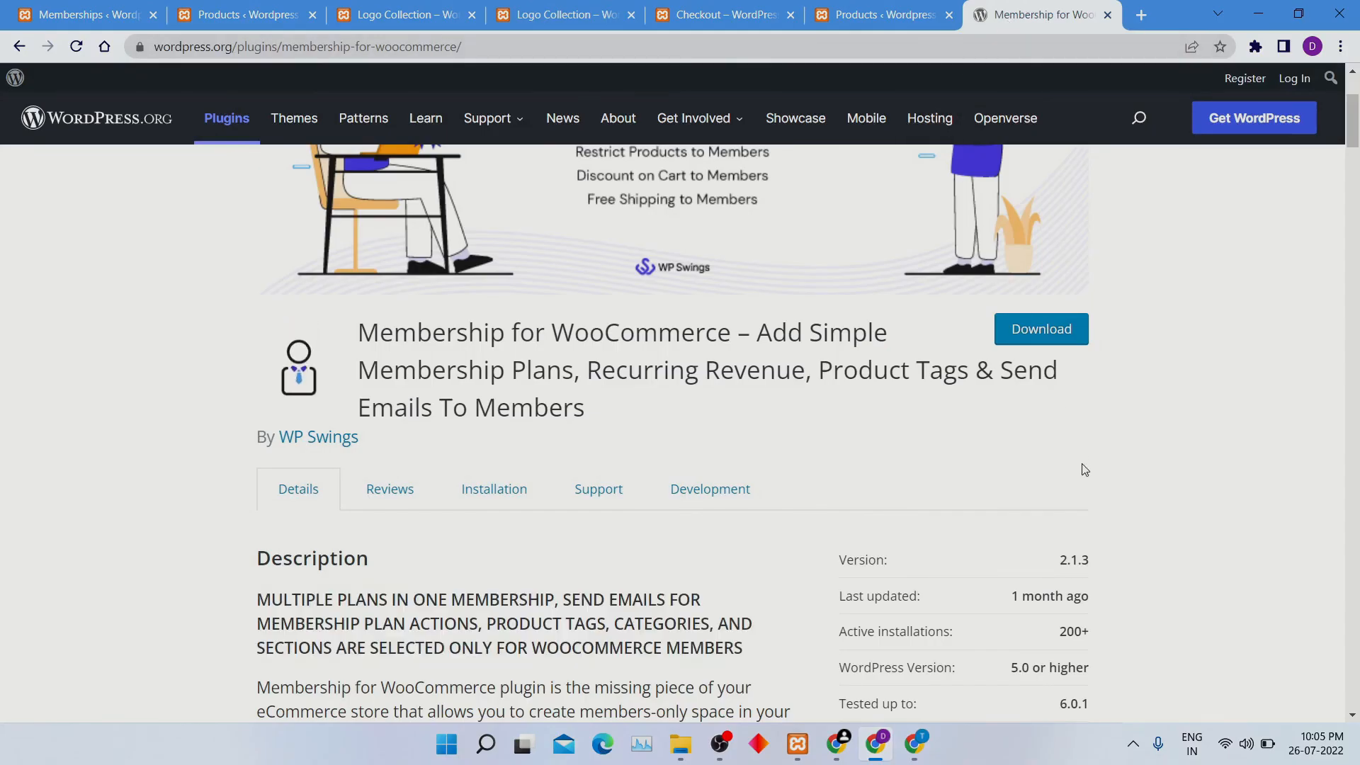
pyautogui.scroll(-1, 1065, 470)
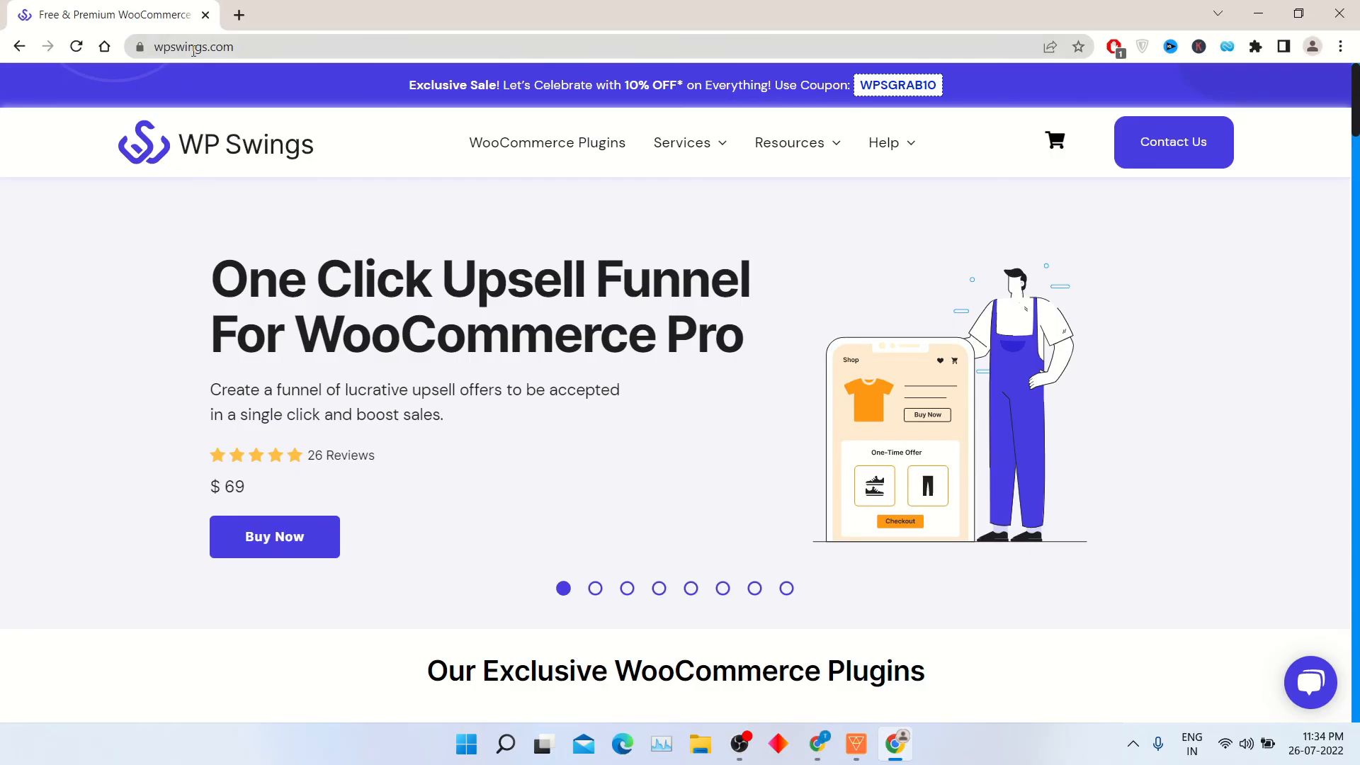
# Find Membership For WooCommerce Pro among the WooCommerce plugins on the WP Swings website and open its product page.
pyautogui.doubleClick(193, 49)
pyautogui.tripleClick(294, 46)
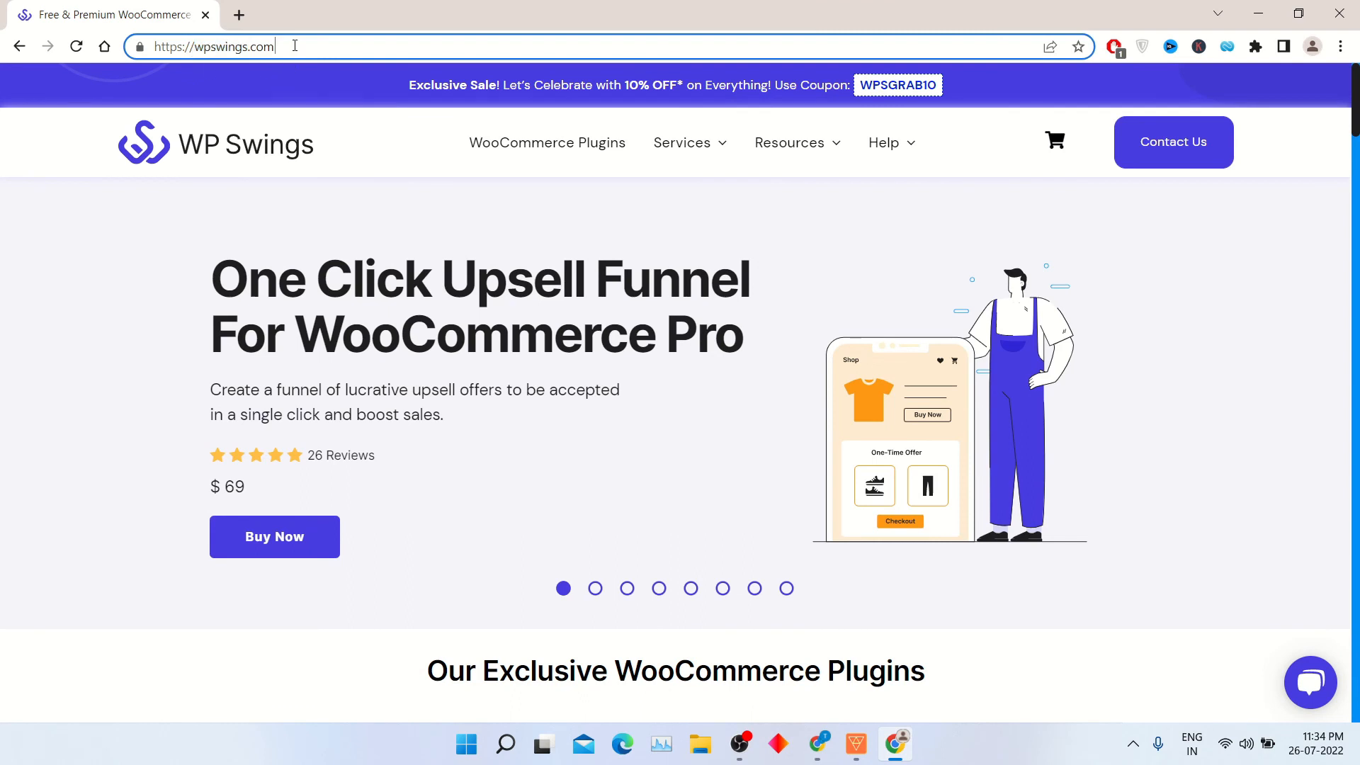
pyautogui.click(534, 158)
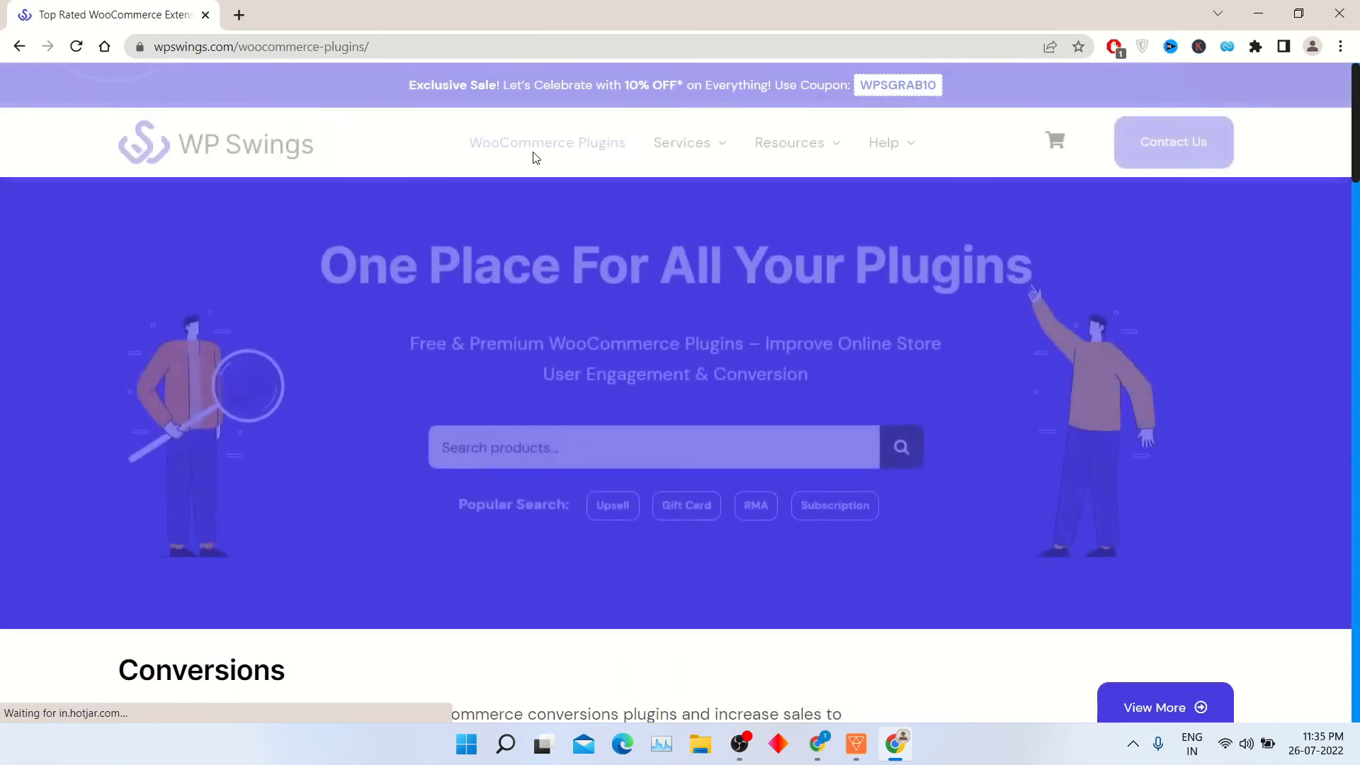
pyautogui.scroll(-10, 531, 154)
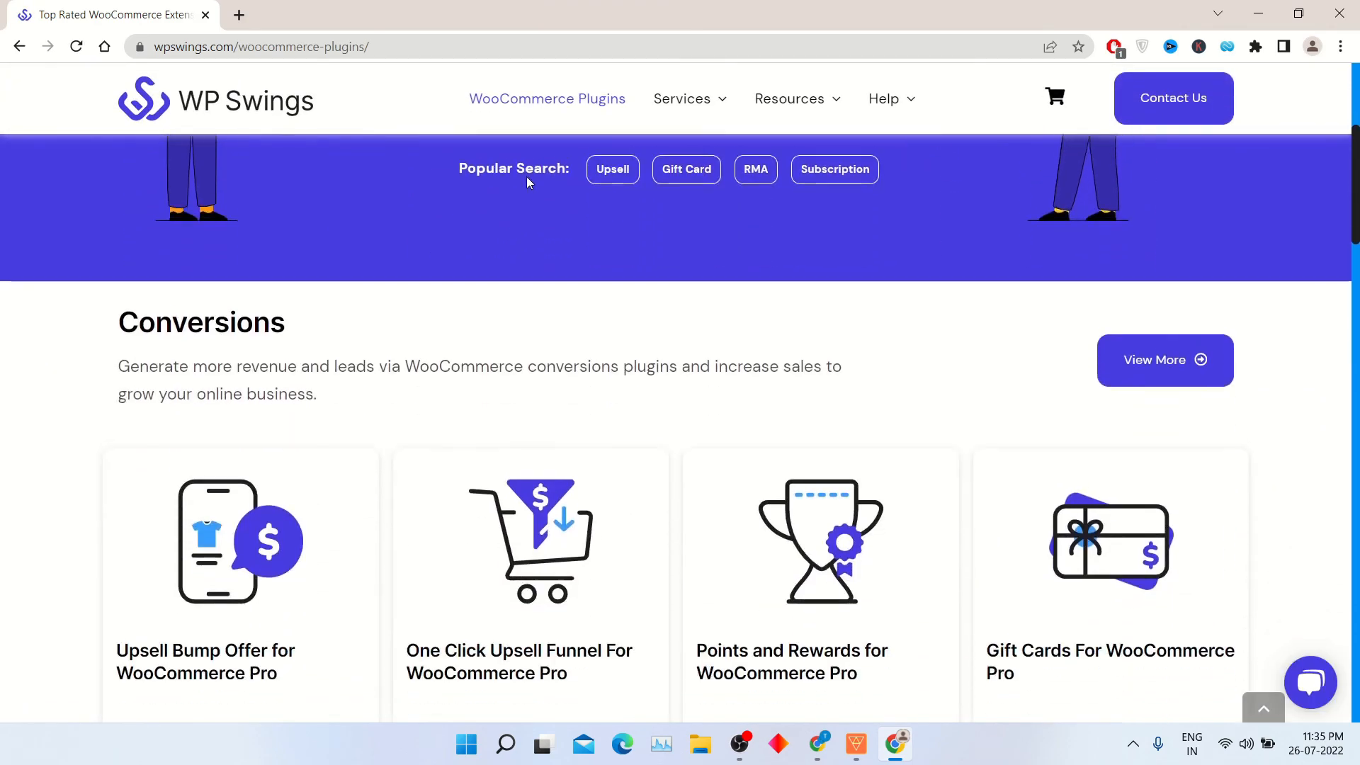
pyautogui.scroll(-2, 545, 262)
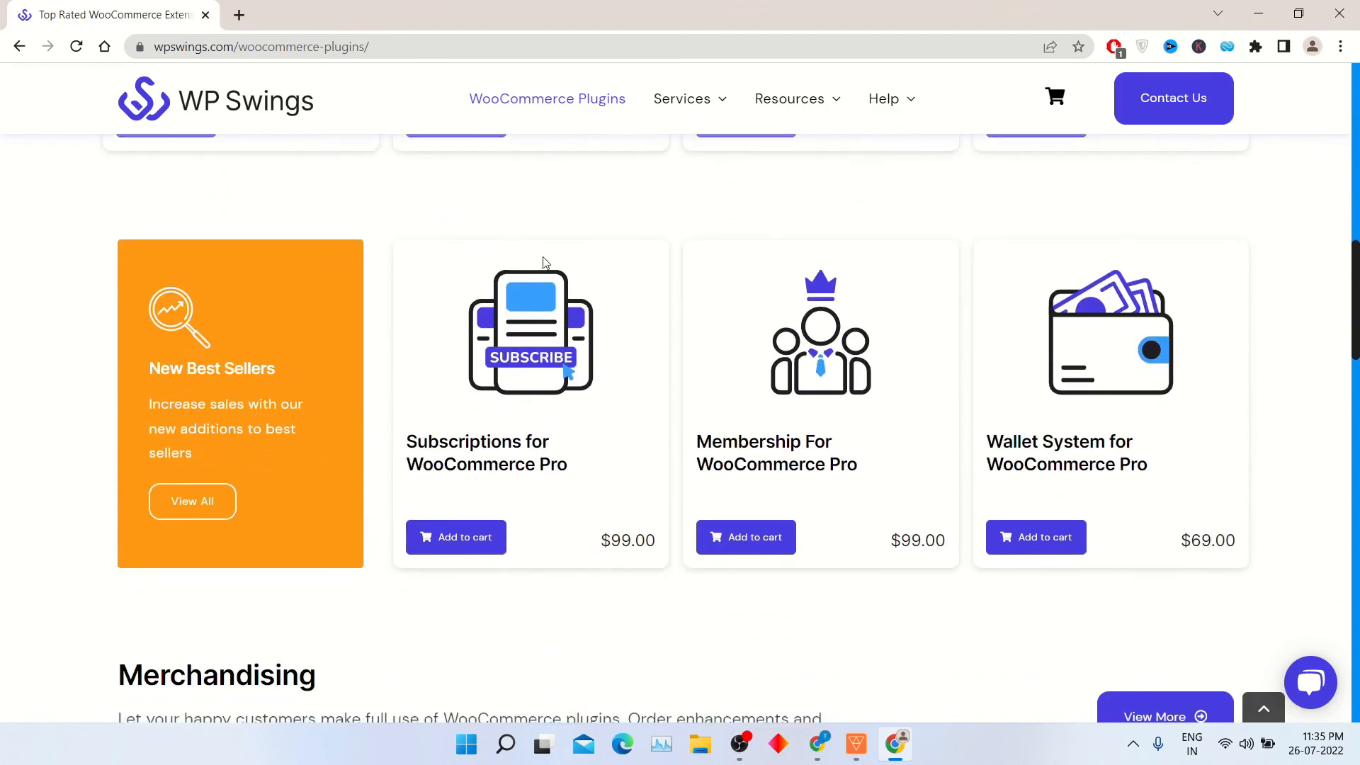
pyautogui.click(834, 465)
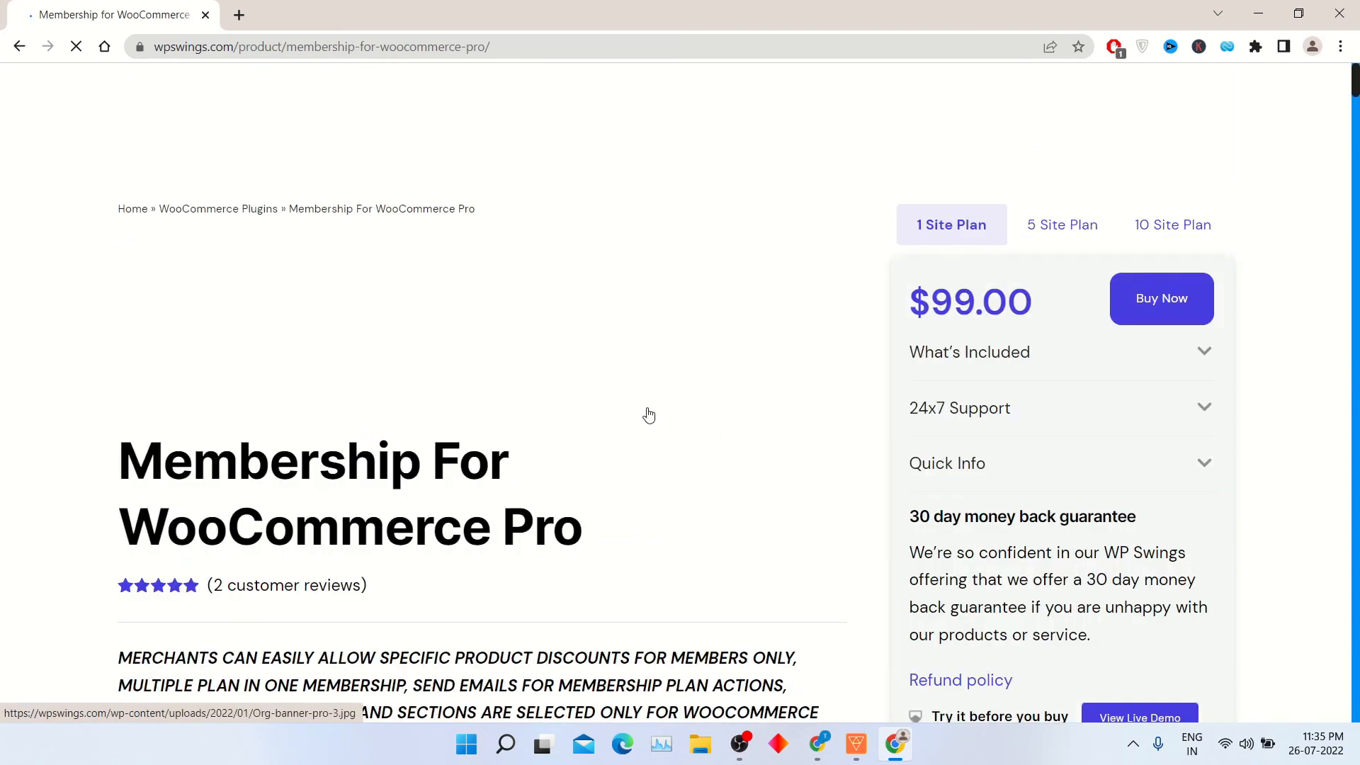
# Read the description, key features and admin benefits of Membership For WooCommerce Pro.
pyautogui.scroll(-5, 646, 416)
pyautogui.scroll(-5, 647, 416)
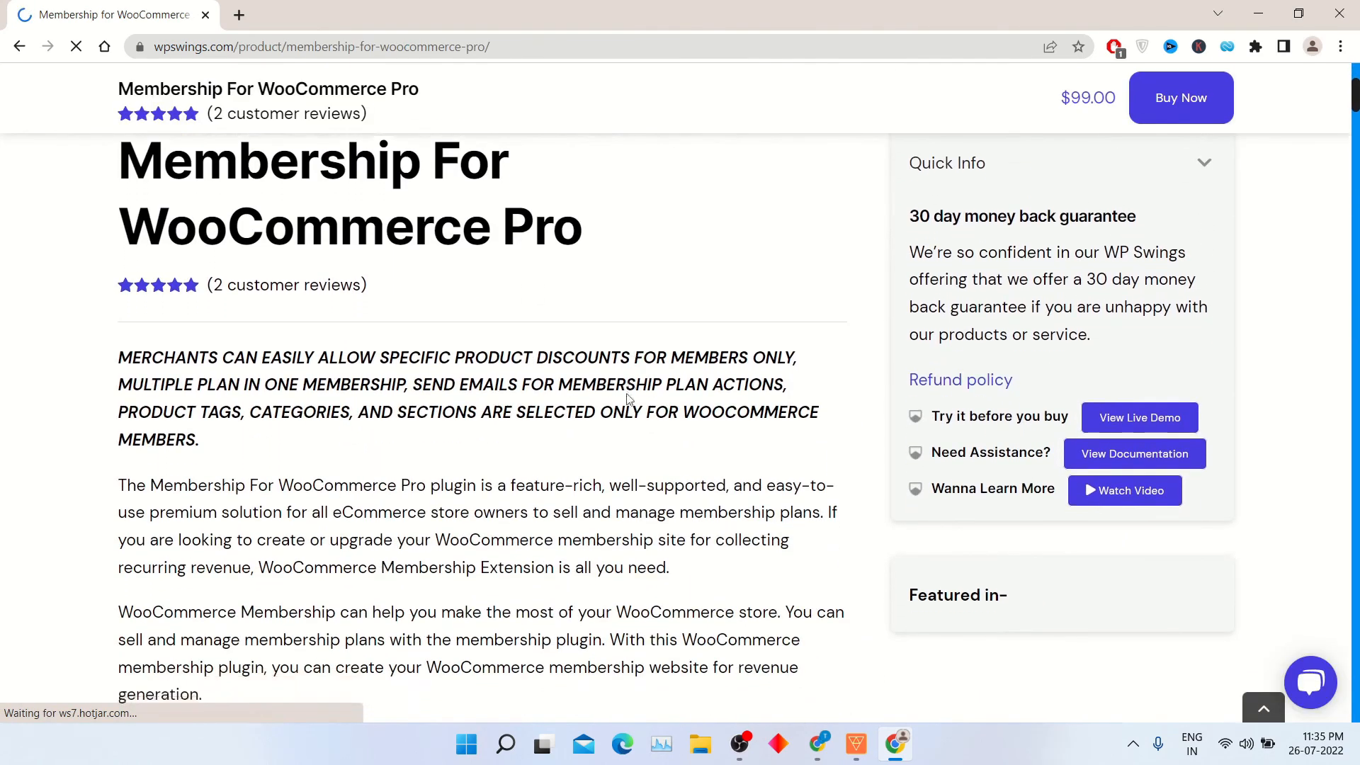
pyautogui.scroll(-2, 629, 398)
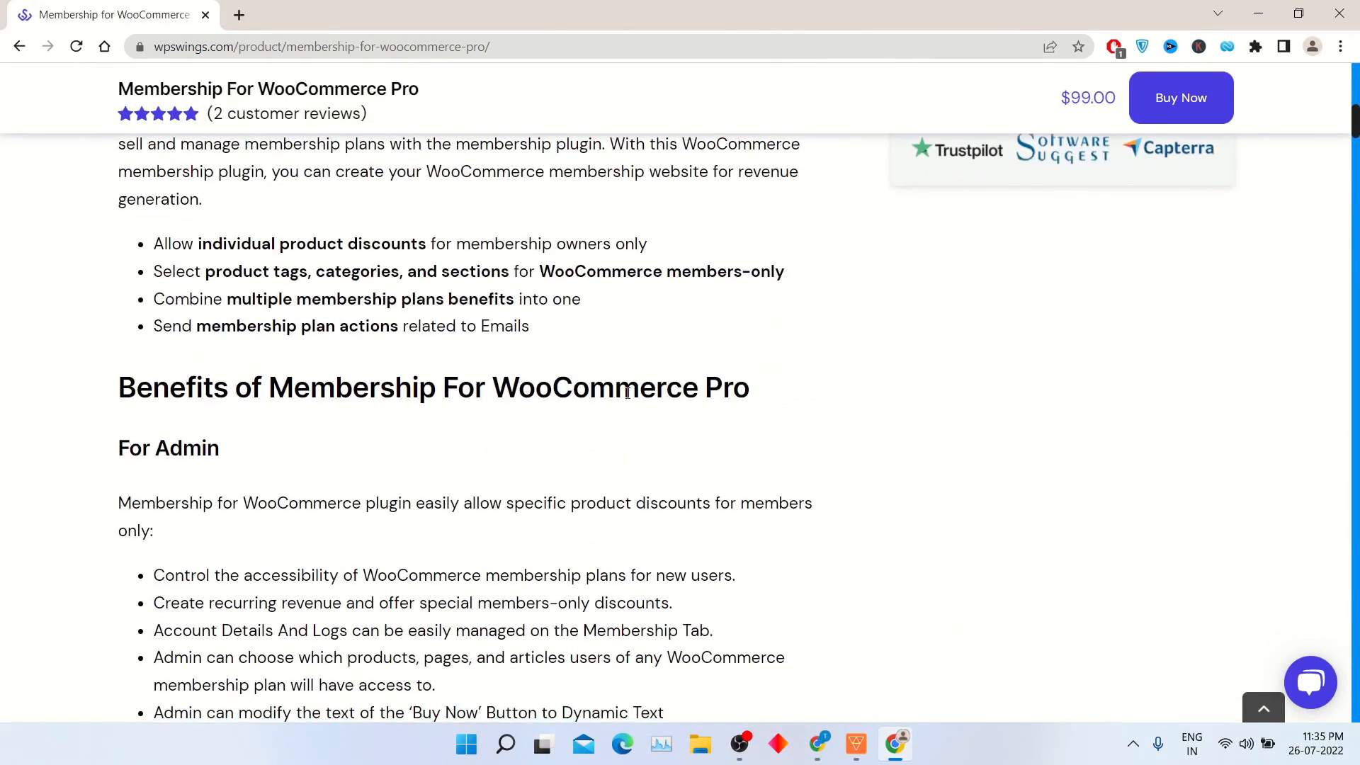
pyautogui.scroll(-4, 627, 393)
pyautogui.scroll(5, 627, 397)
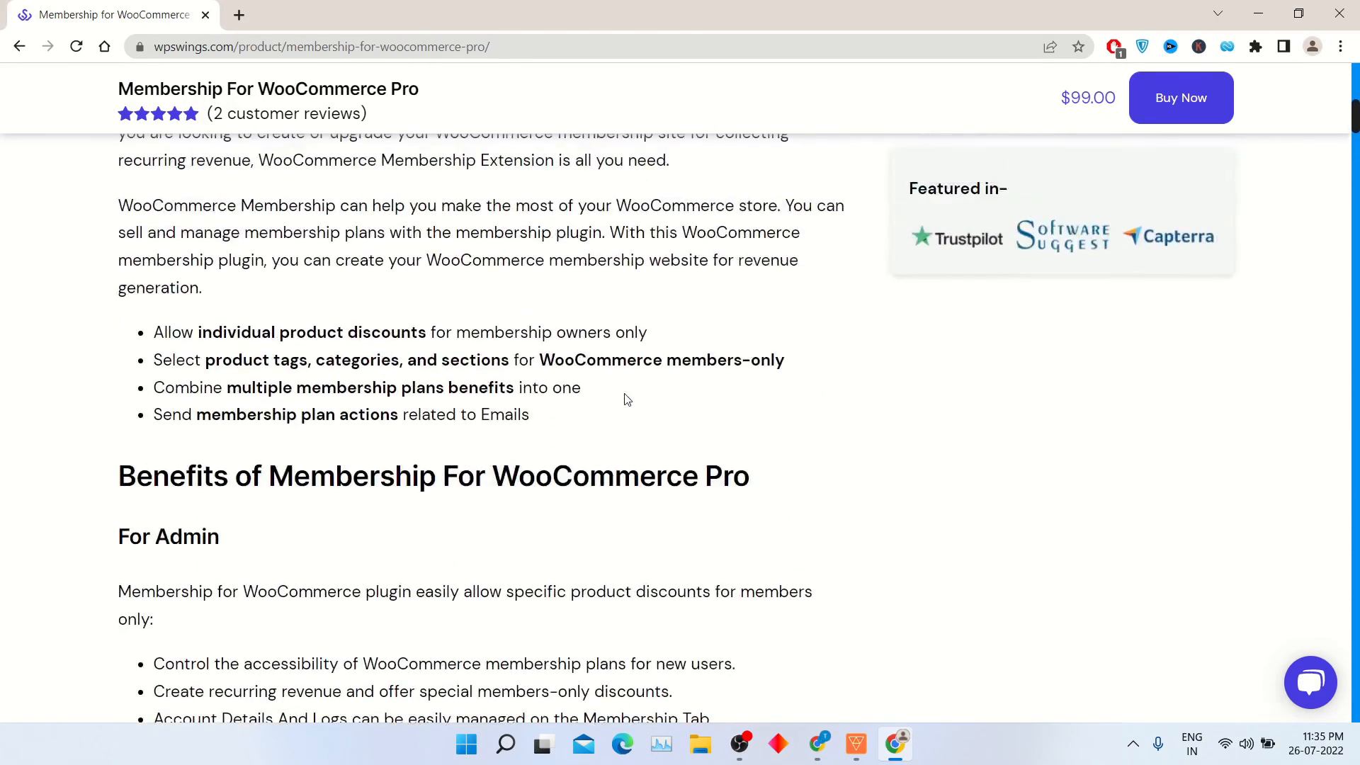